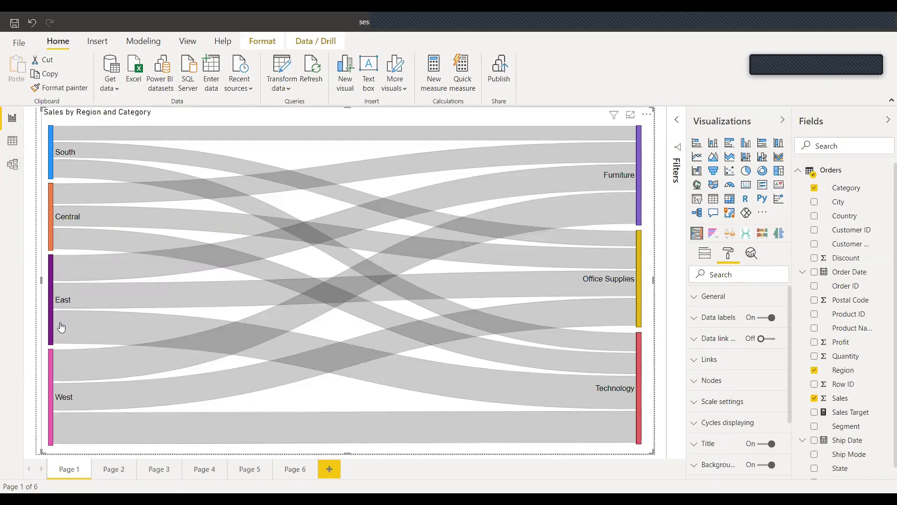
Review the example visuals on Pages 1 to 6, trying the Technology cross-filter on Page 4, and return to Page 1
click(114, 470)
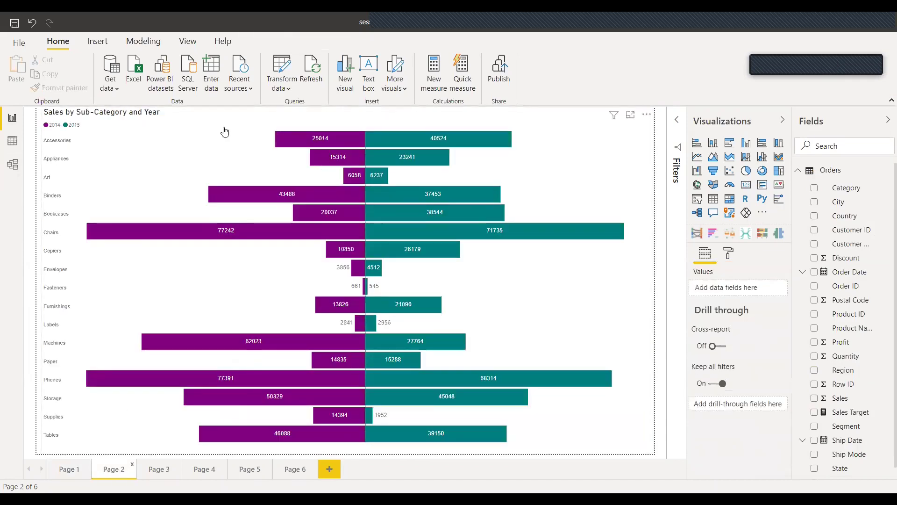
click(161, 469)
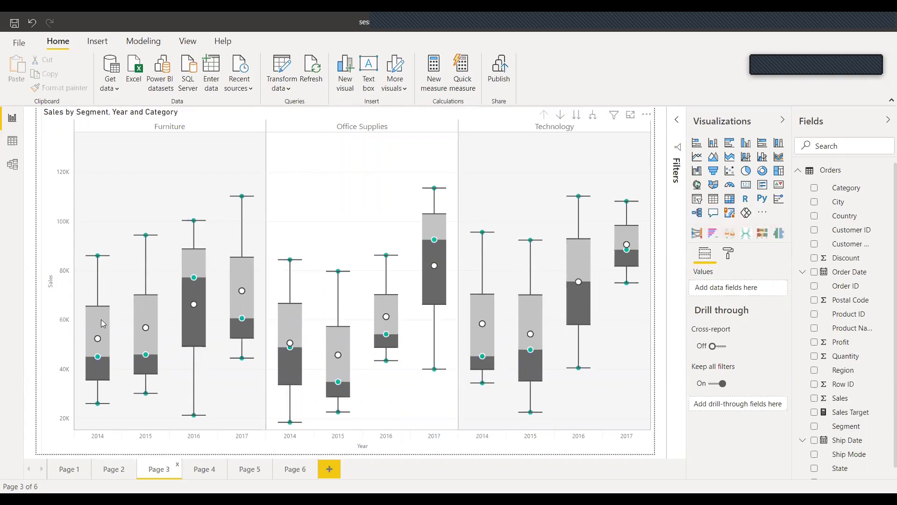
mouse_move(102, 350)
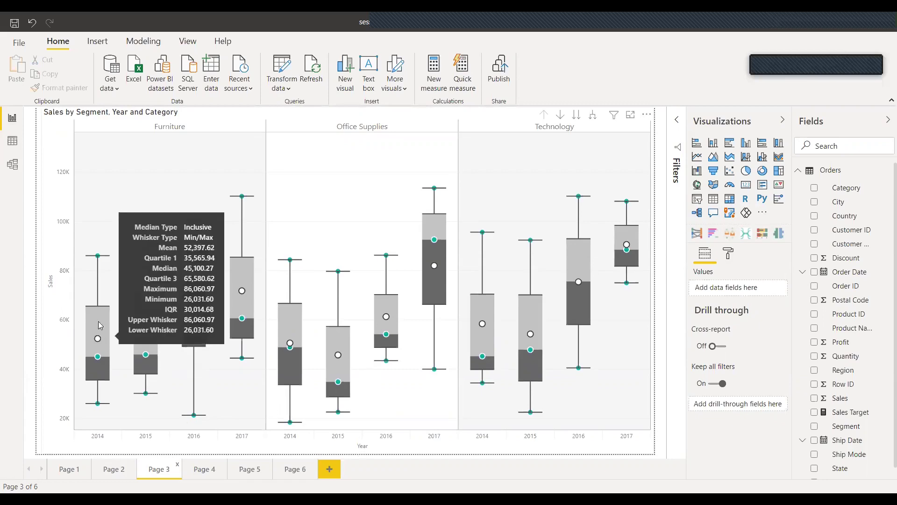
click(209, 468)
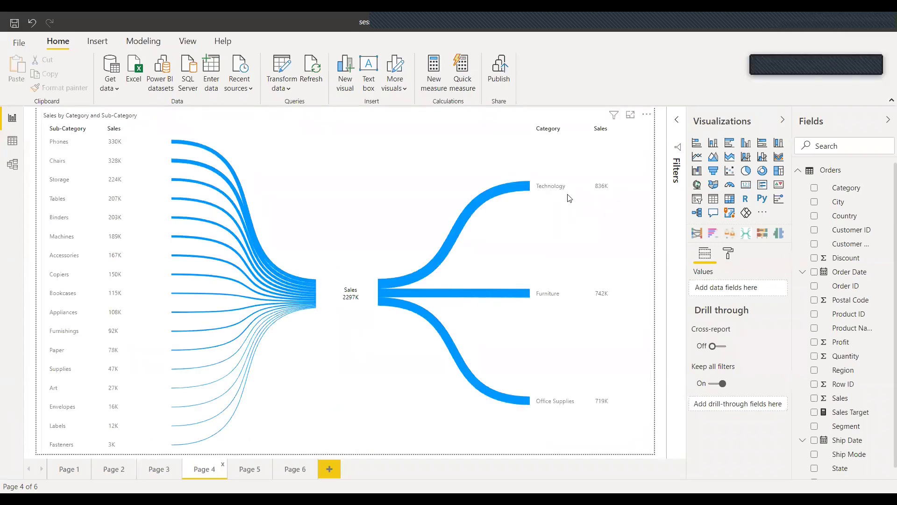
click(556, 188)
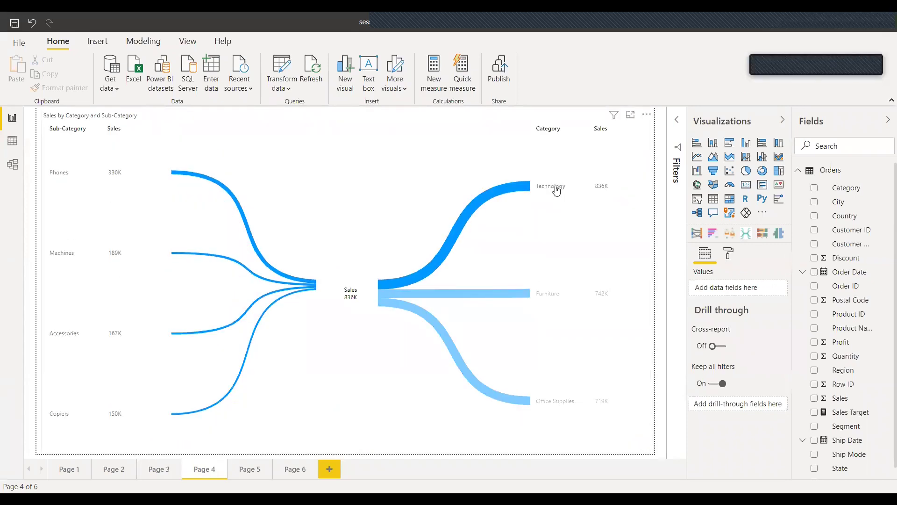
click(556, 188)
click(252, 470)
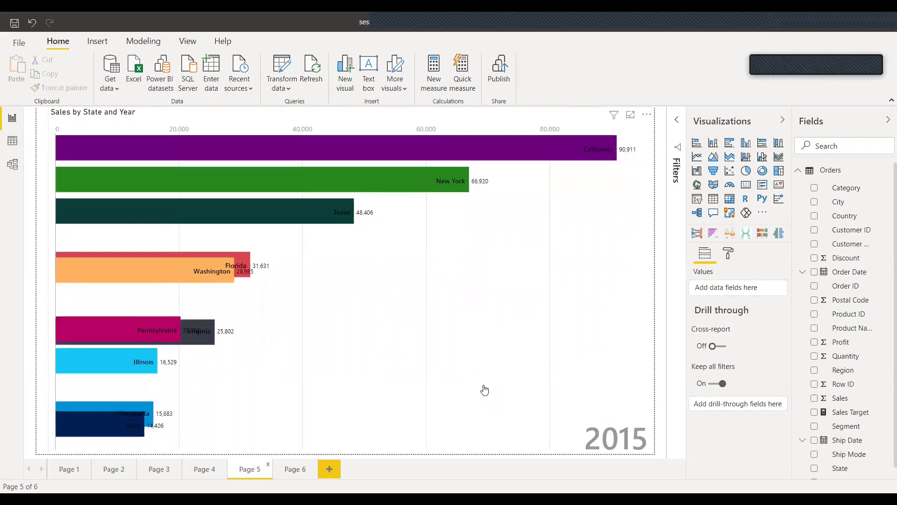
click(295, 471)
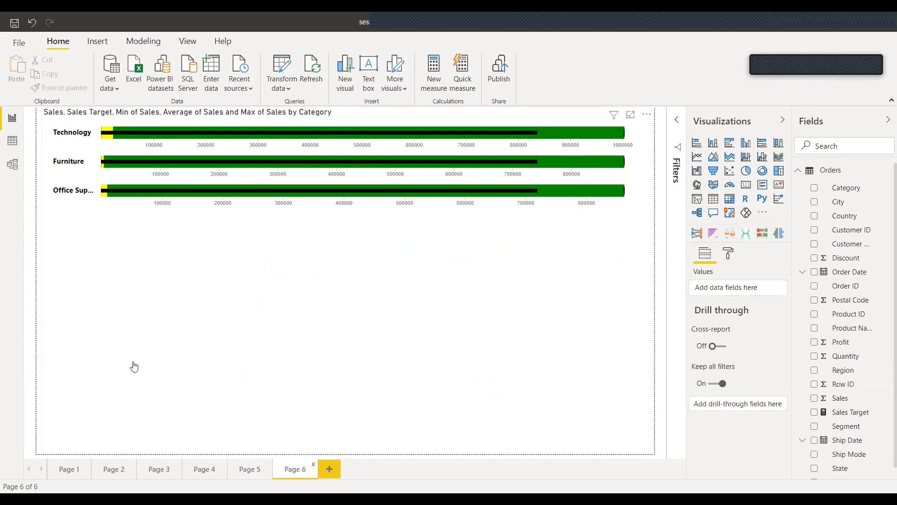
click(65, 470)
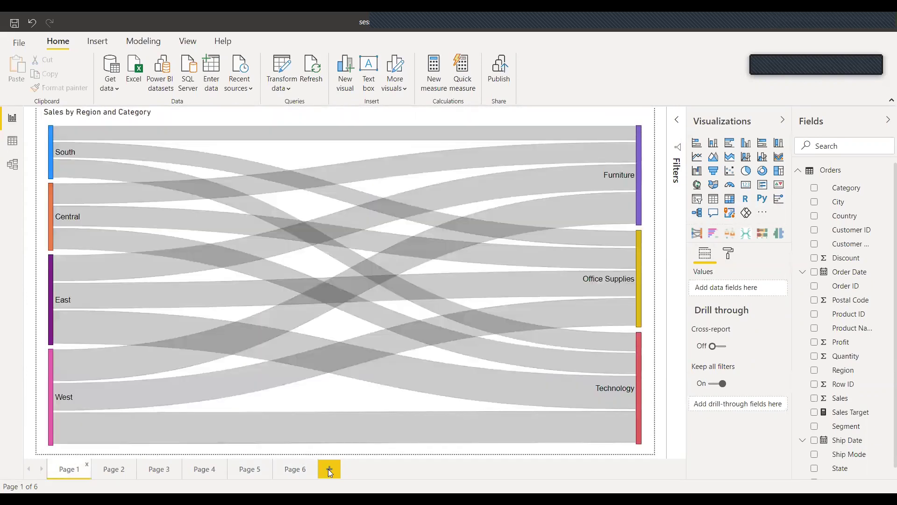
Add a new blank page to the report
click(329, 469)
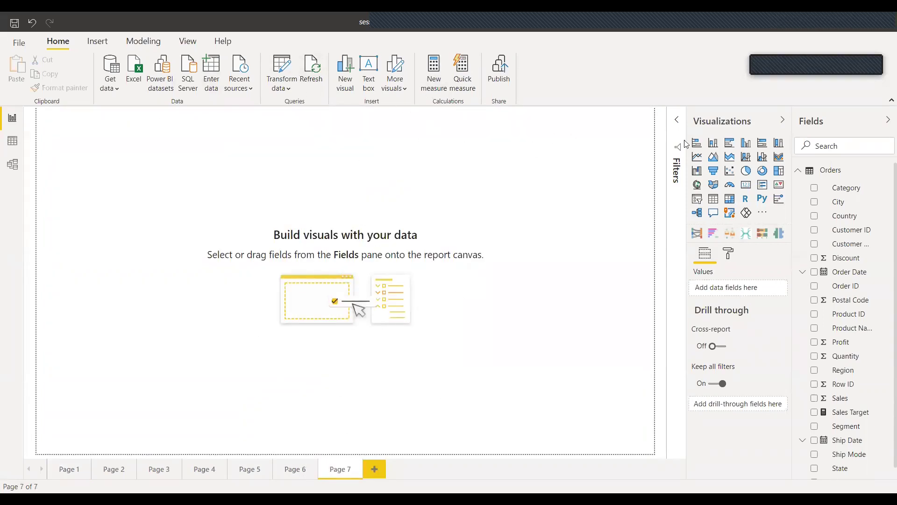
Examine the rows and columns of the Orders table in the data view and return to the blank report page
click(13, 141)
click(836, 171)
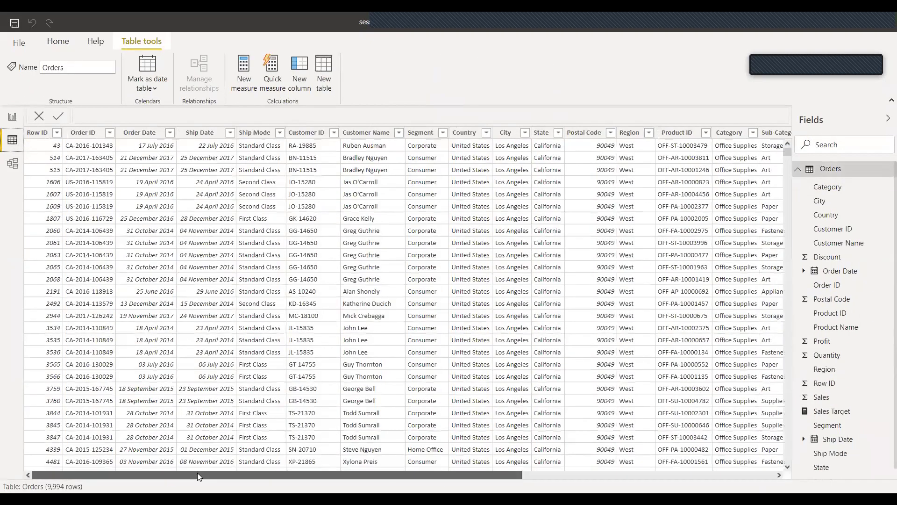
scroll(184, 473, right, 5)
scroll(168, 370, left, 5)
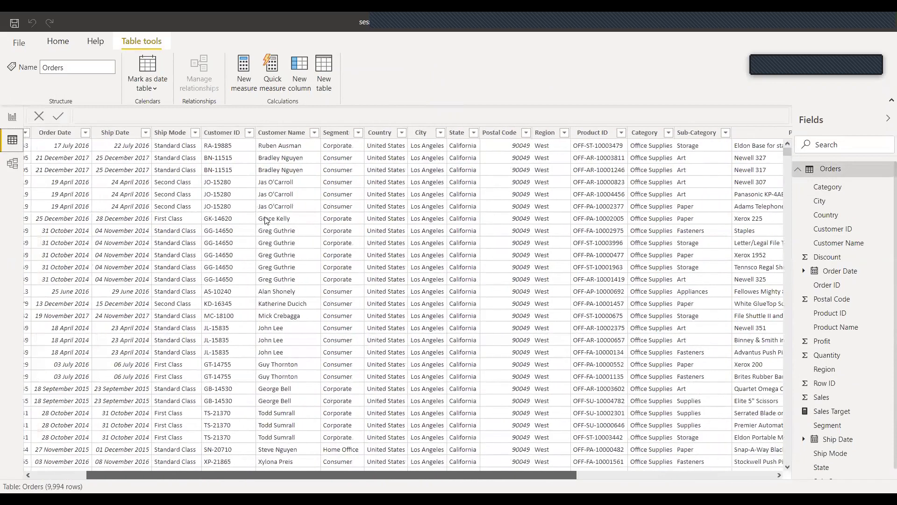
scroll(265, 219, down, 5)
scroll(265, 219, up, 5)
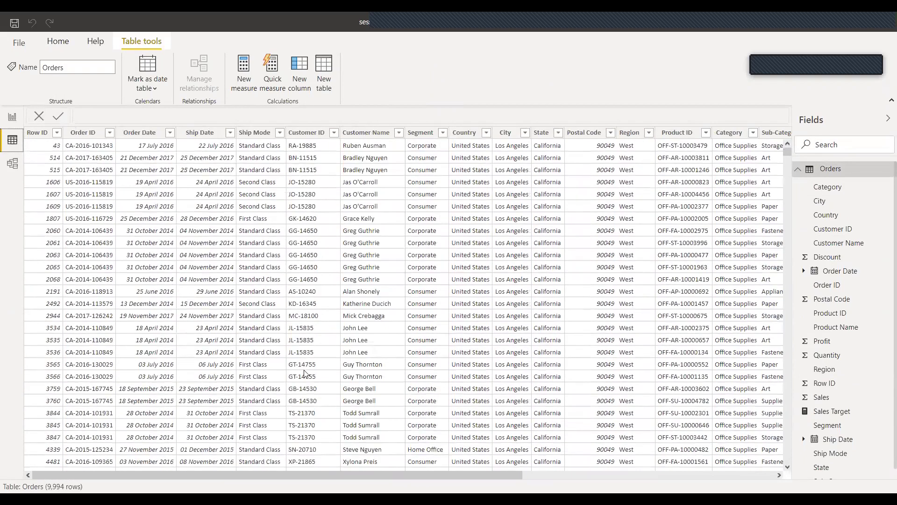
scroll(380, 467, right, 3)
scroll(450, 458, right, 6)
scroll(473, 469, right, 2)
scroll(188, 422, left, 10)
scroll(188, 422, left, 2)
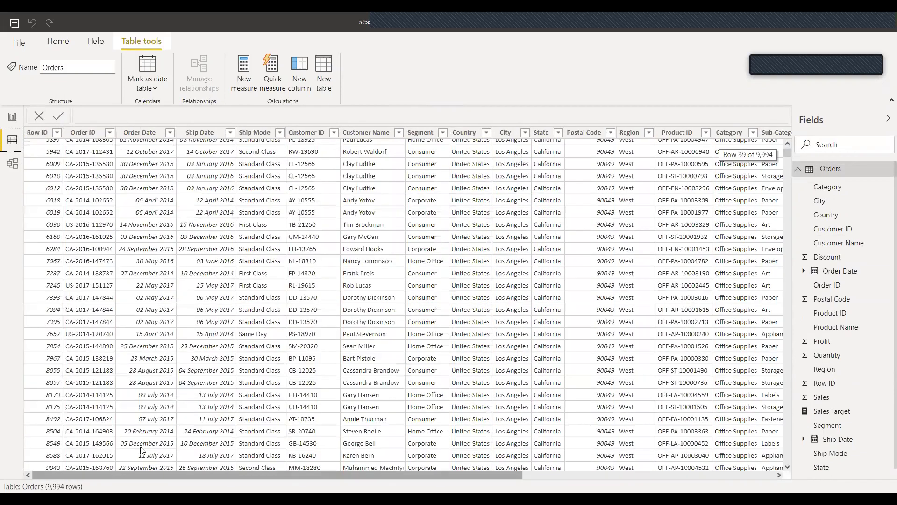
click(12, 117)
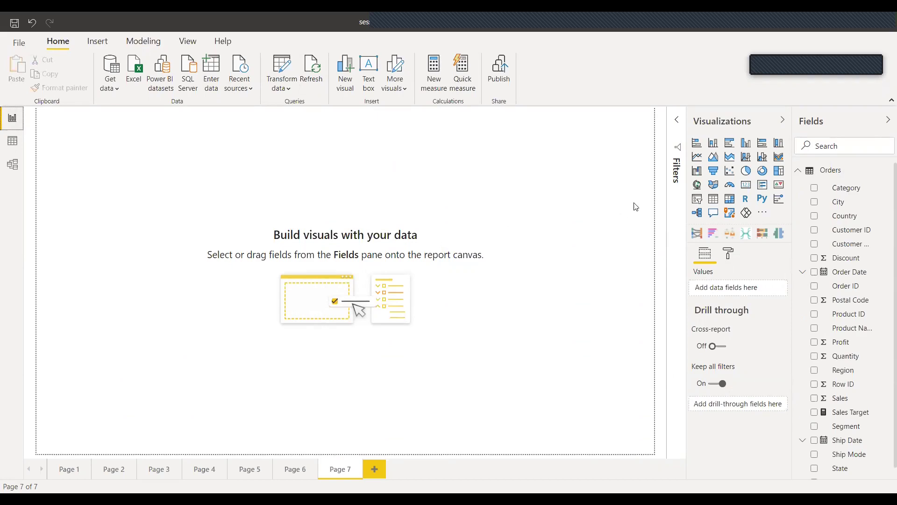
Search the AppSource Power BI visuals for "sankey"
click(763, 213)
click(794, 218)
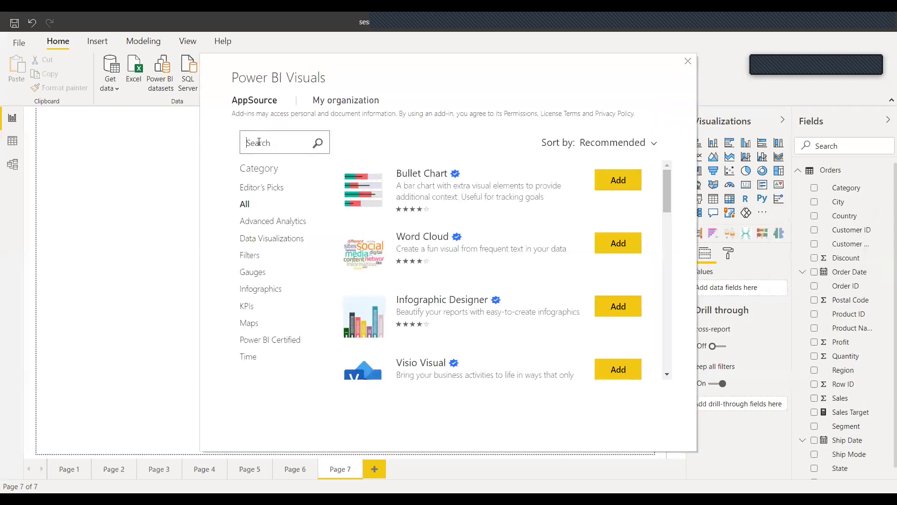
click(259, 141)
text(sankey)
click(317, 143)
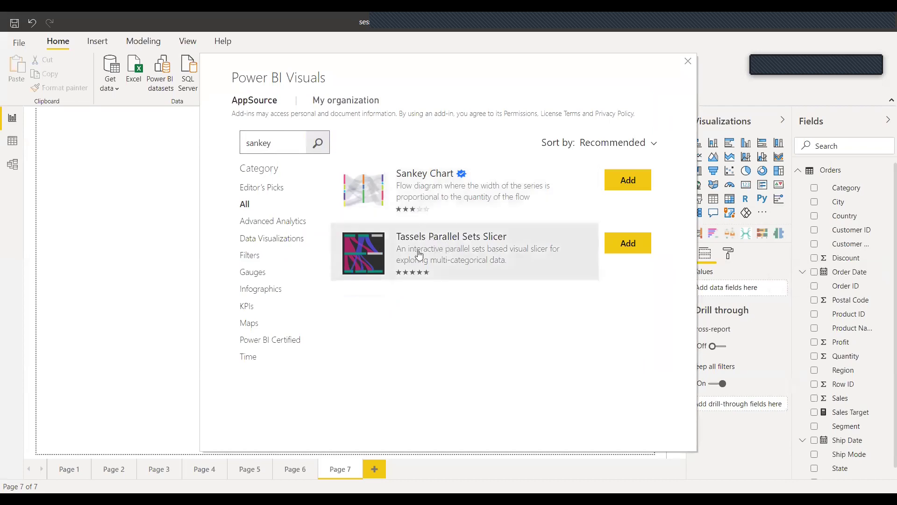
Read the full description of the Sankey Chart visual and close the visuals store without adding it
click(471, 183)
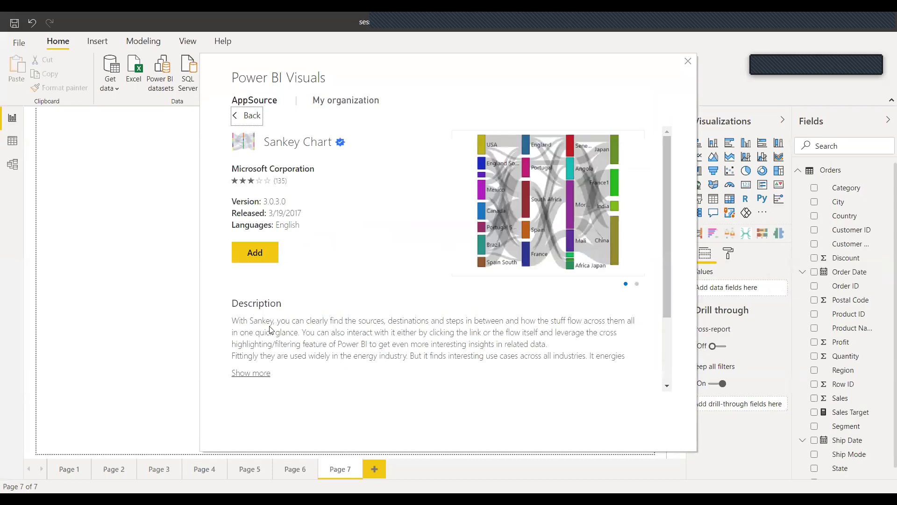
scroll(325, 356, down, 2)
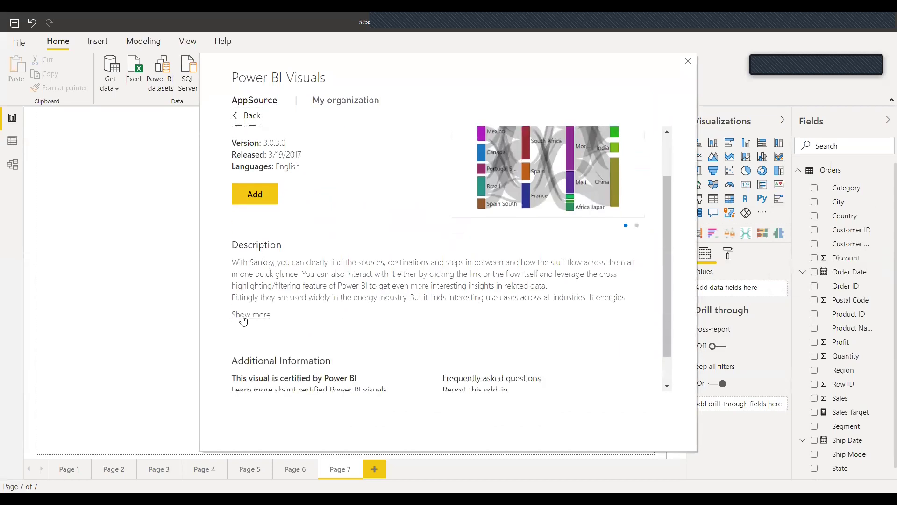
click(243, 316)
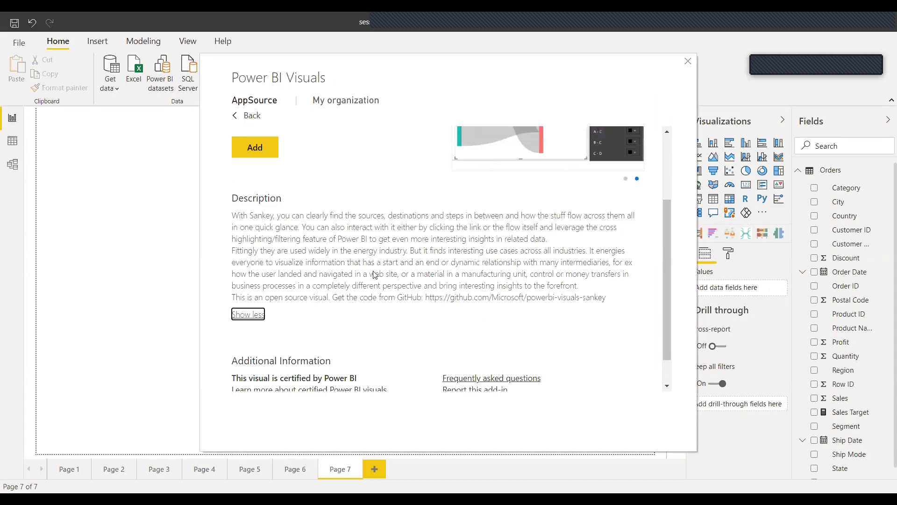
scroll(371, 273, up, 2)
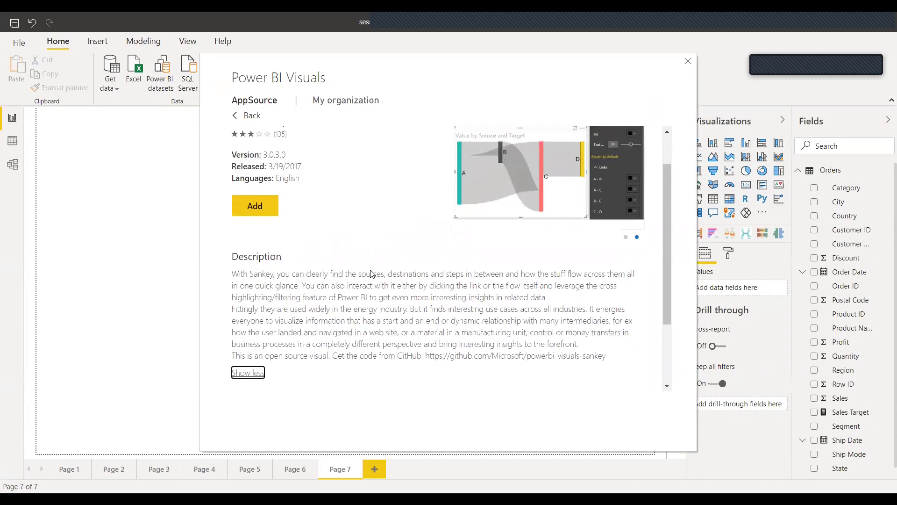
scroll(371, 274, up, 1)
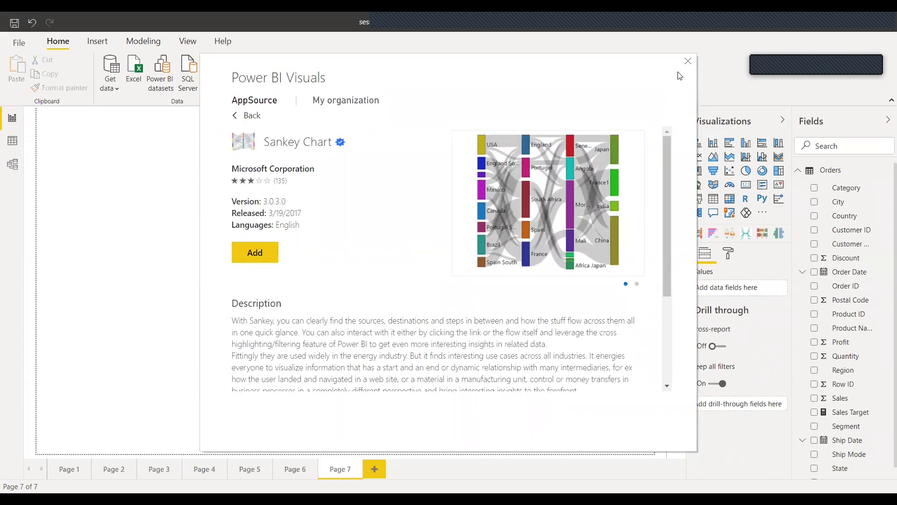
click(689, 61)
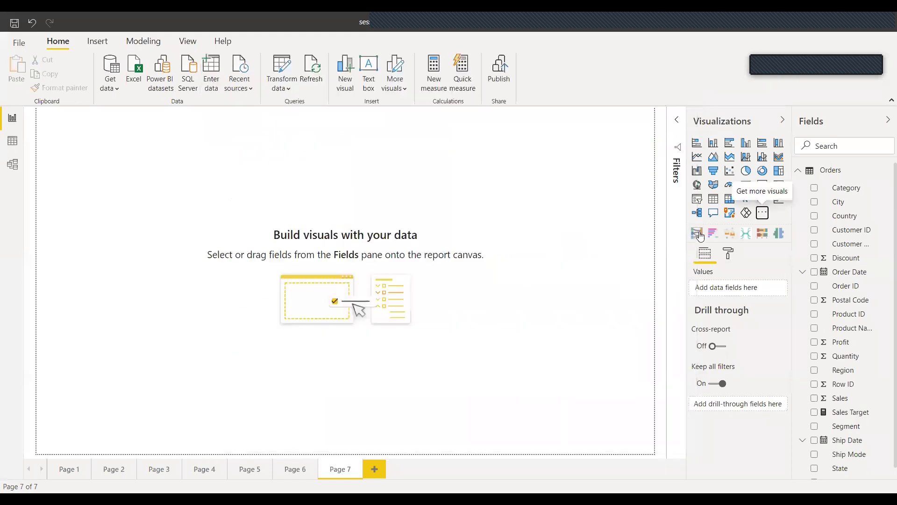
Insert a Sankey chart on Page 7 and enlarge it to fill nearly the whole canvas
click(697, 233)
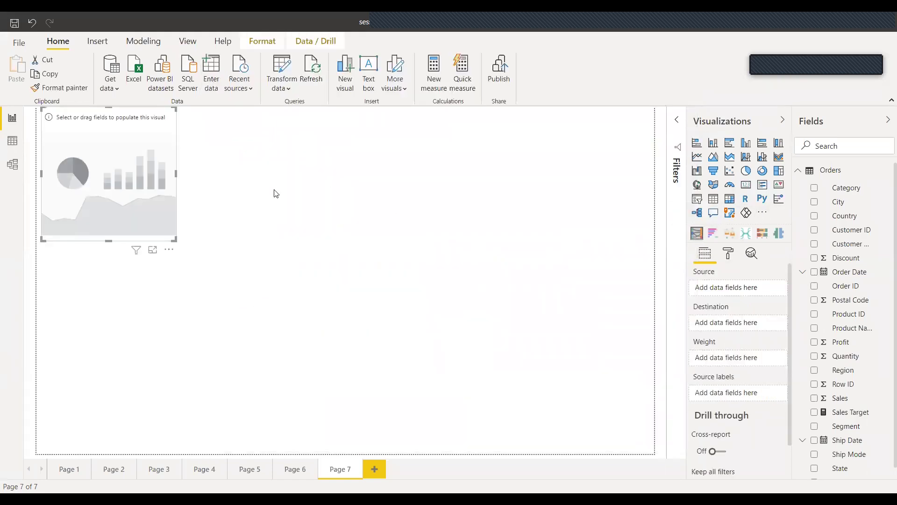
drag(175, 240, 642, 453)
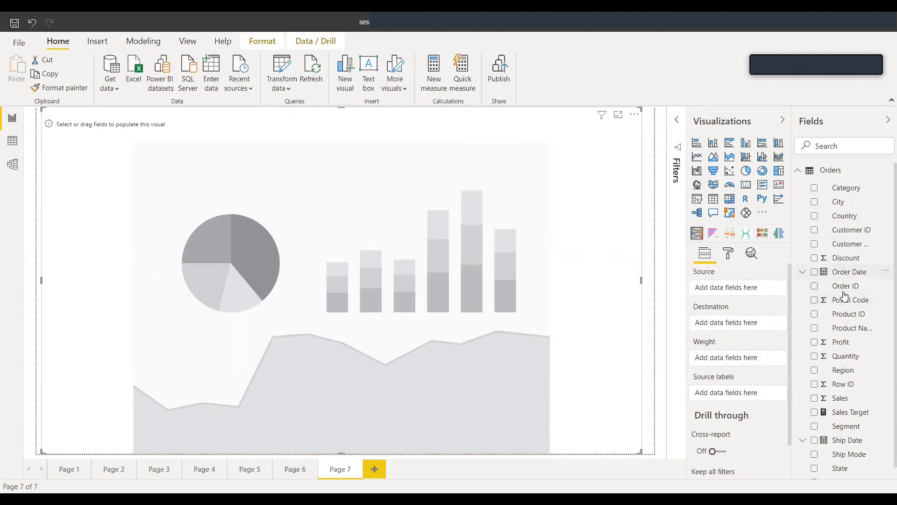
Assign Region as the Sankey chart's source, Category as its destination and Sales as its weight
drag(845, 371, 747, 292)
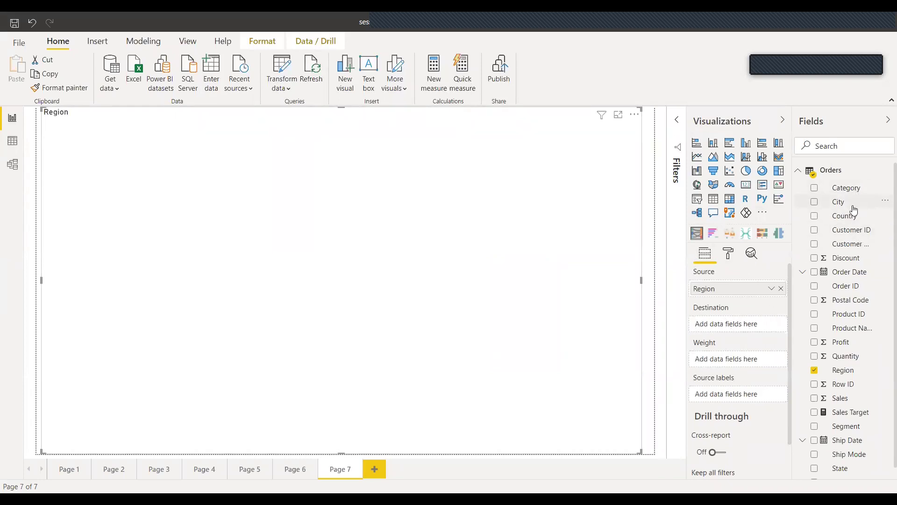
drag(855, 193, 743, 323)
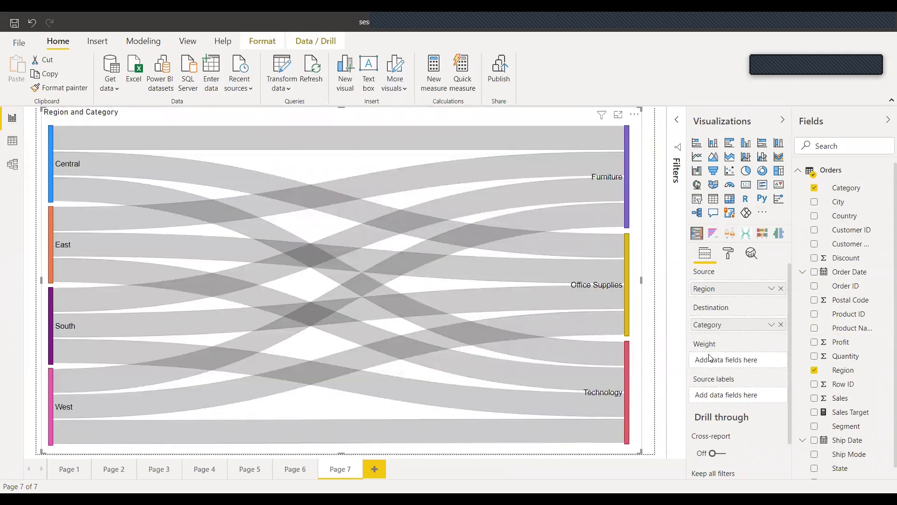
mouse_move(371, 138)
drag(844, 399, 743, 363)
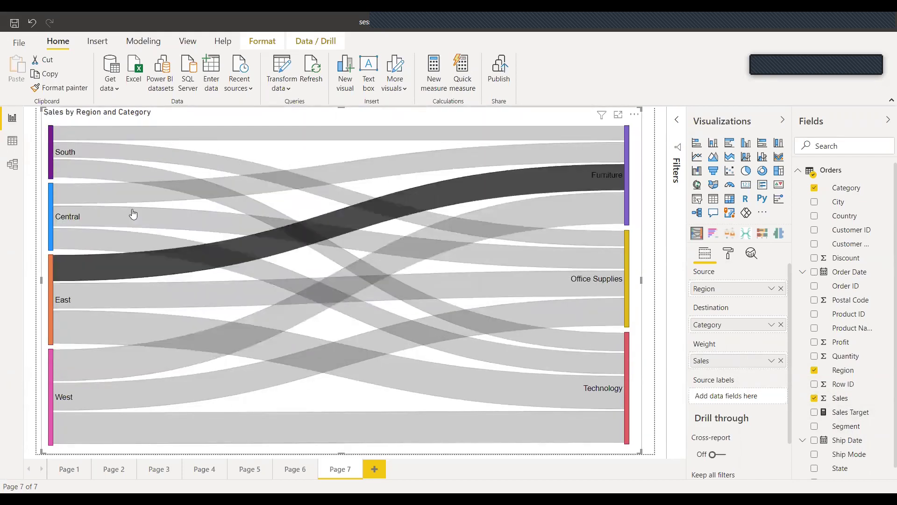
mouse_move(497, 386)
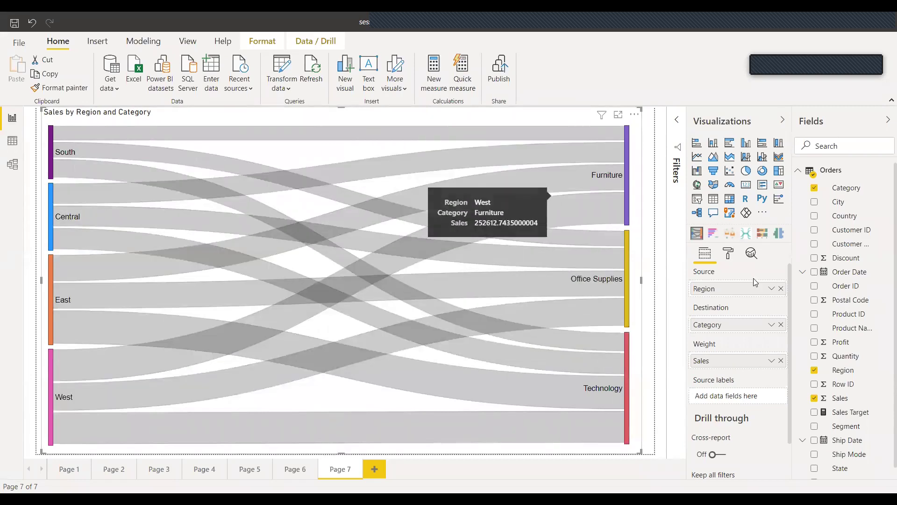
Try the data link labels on the Sankey chart by turning them on and back off
click(730, 257)
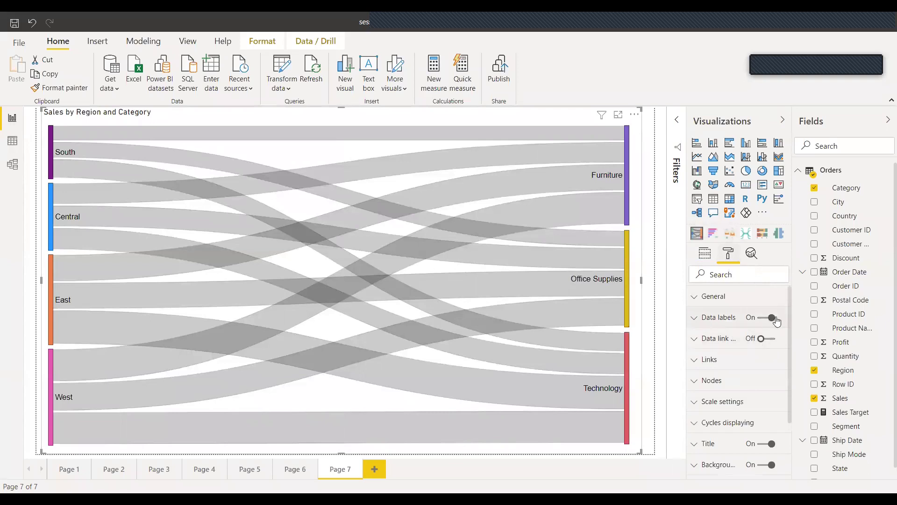
click(770, 340)
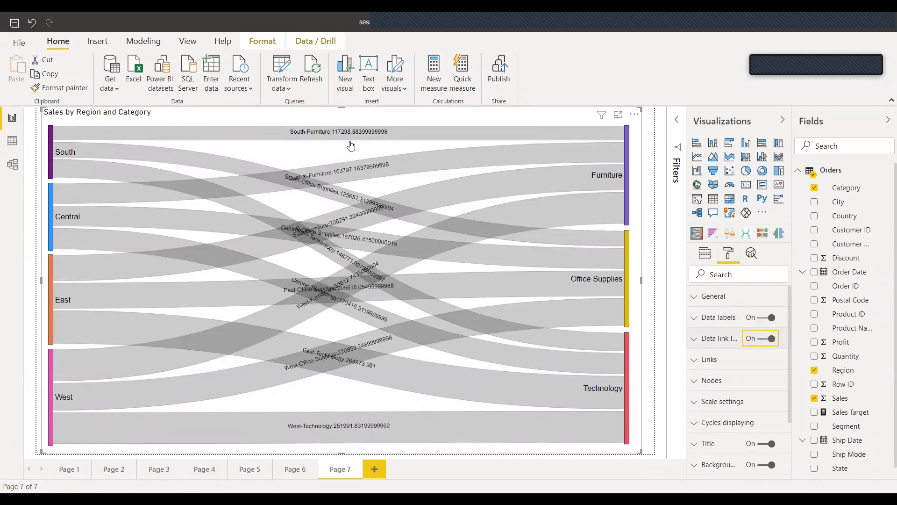
click(750, 343)
Try a blue theme color on the South - Furniture link and revert it to the default color
click(711, 359)
scroll(745, 346, down, 2)
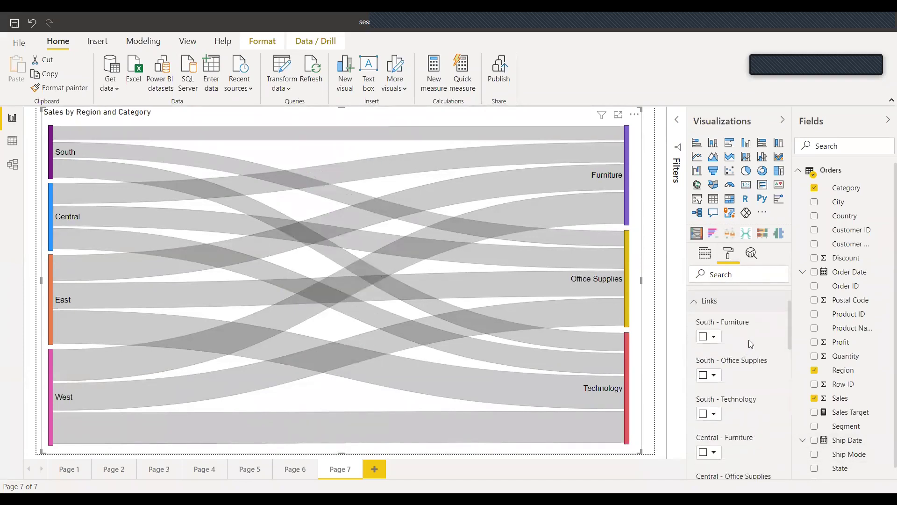
click(713, 343)
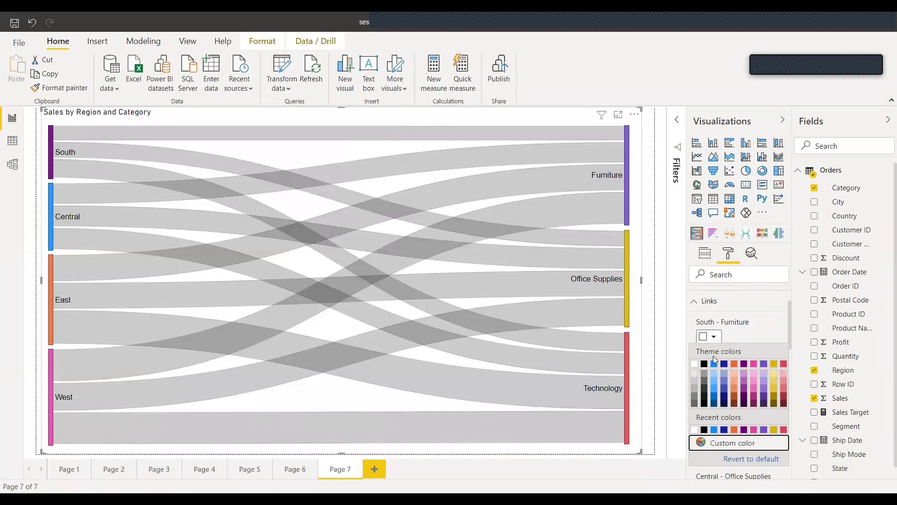
click(714, 366)
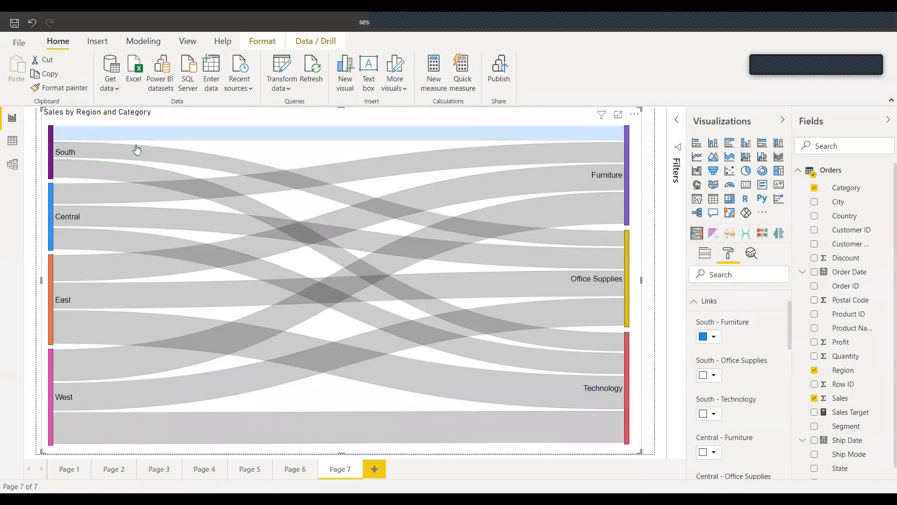
mouse_move(358, 218)
click(713, 338)
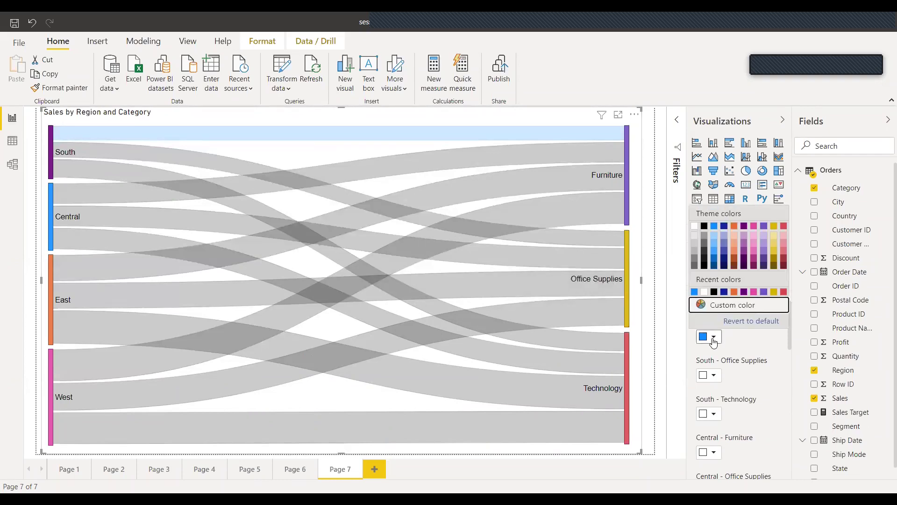
click(733, 322)
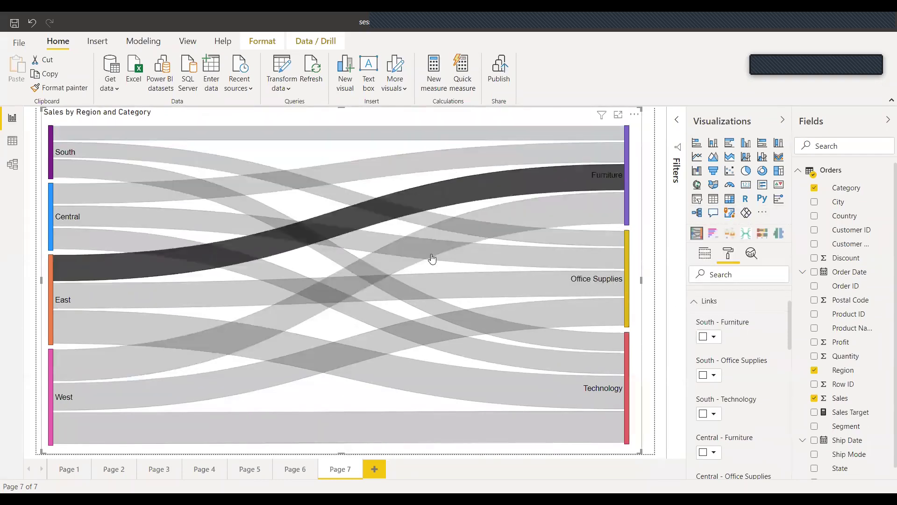
Review the Sankey chart's node color settings and the rest of its formatting options
scroll(733, 366, up, 2)
click(732, 358)
scroll(732, 358, down, 2)
click(728, 322)
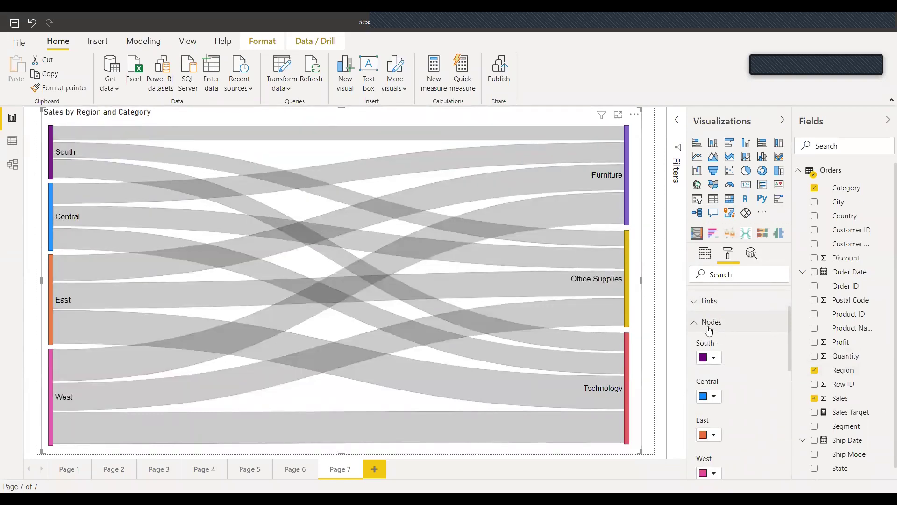
click(725, 327)
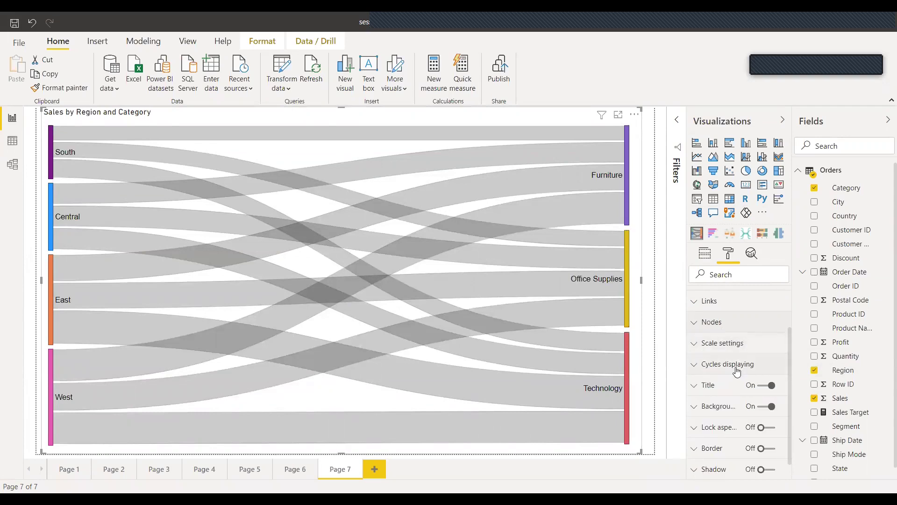
scroll(735, 371, down, 1)
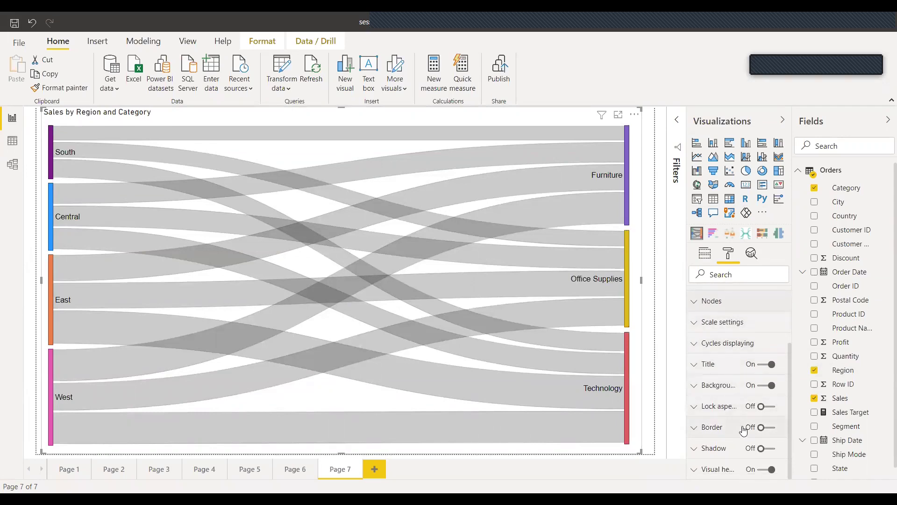
scroll(737, 430, up, 3)
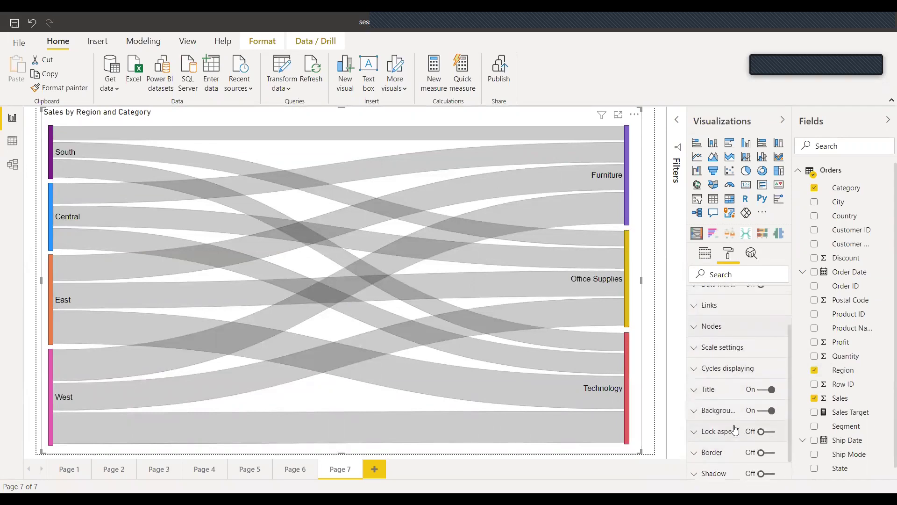
Return to the Sankey chart's field assignments and inspect the sales details of individual region-to-category links
click(704, 253)
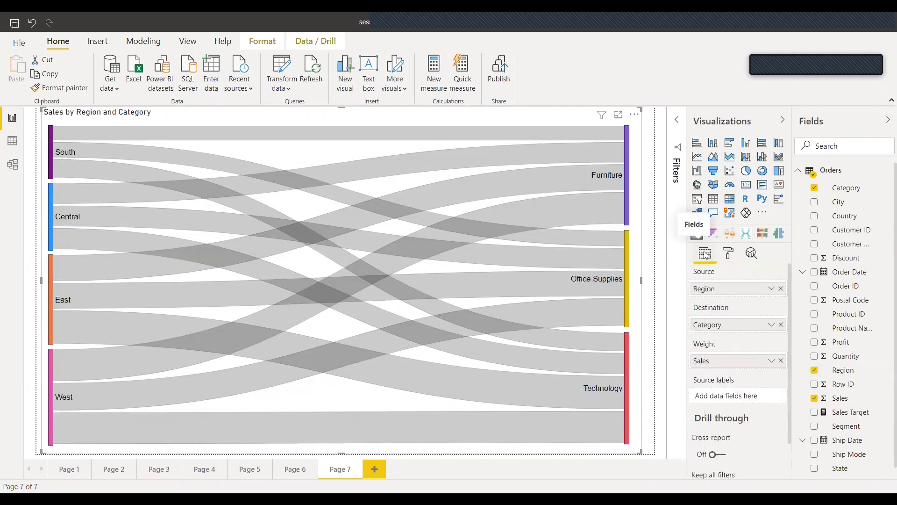
mouse_move(420, 293)
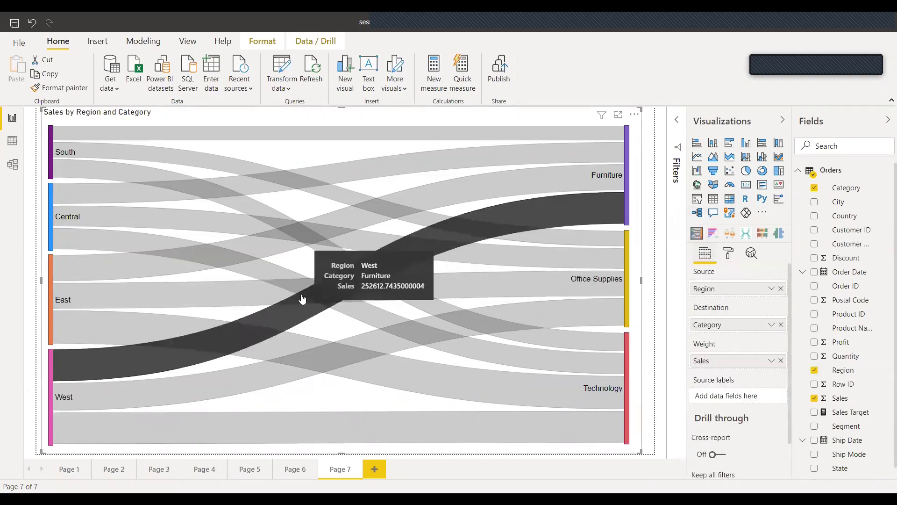
mouse_move(518, 153)
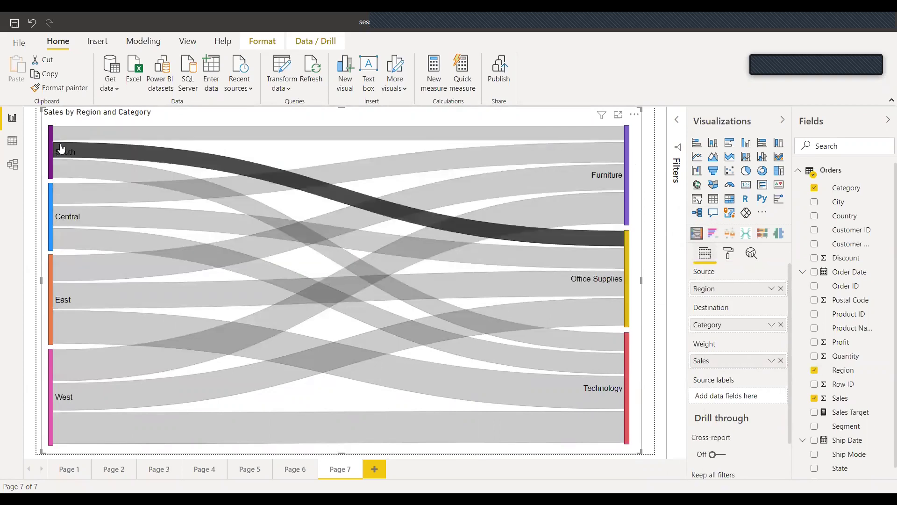
mouse_move(562, 317)
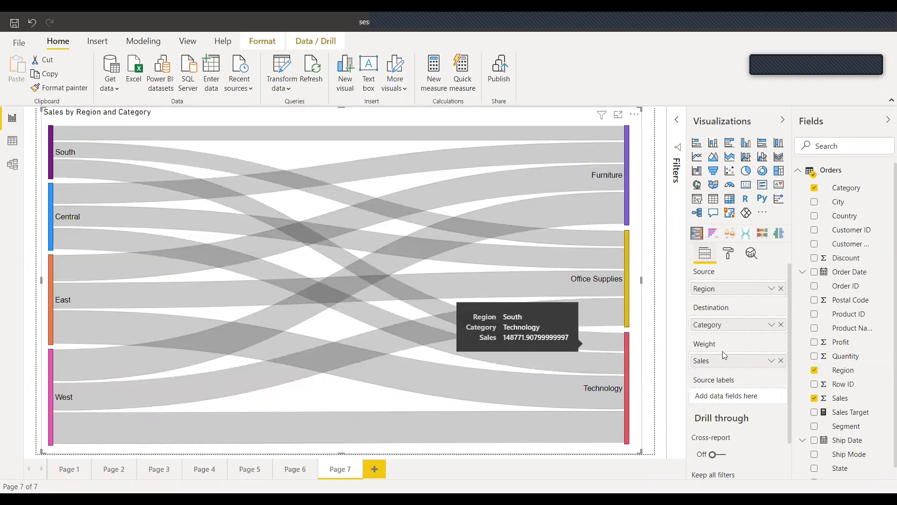
Replace Category with Sub-Category as the Sankey chart's destination and inspect the flows
scroll(856, 448, down, 1)
drag(851, 471, 738, 333)
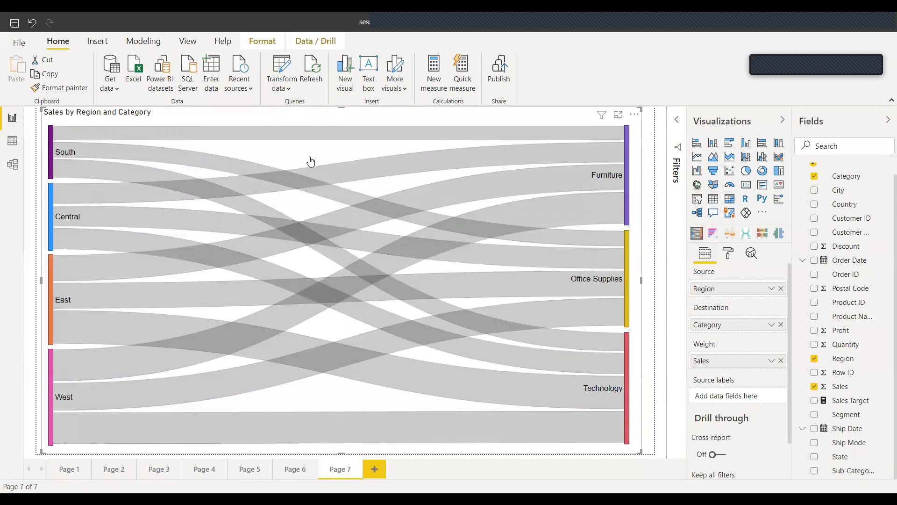
click(781, 325)
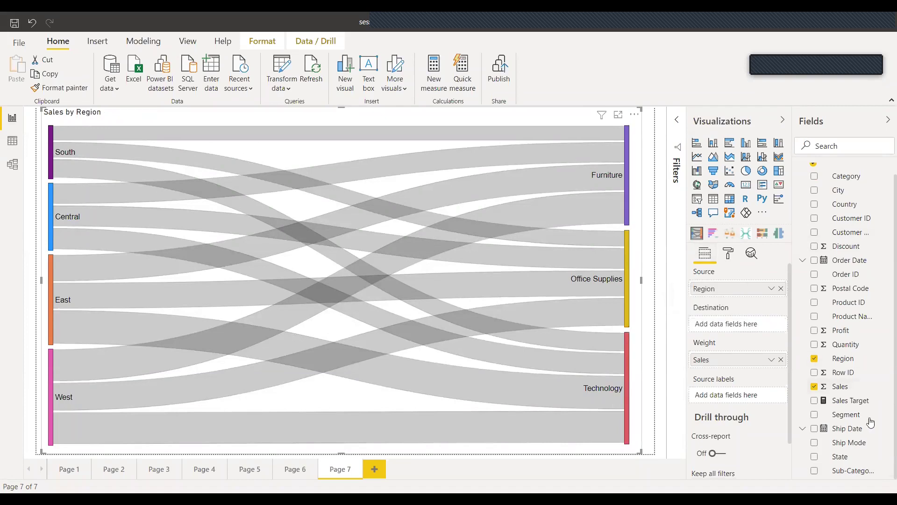
drag(846, 470, 738, 329)
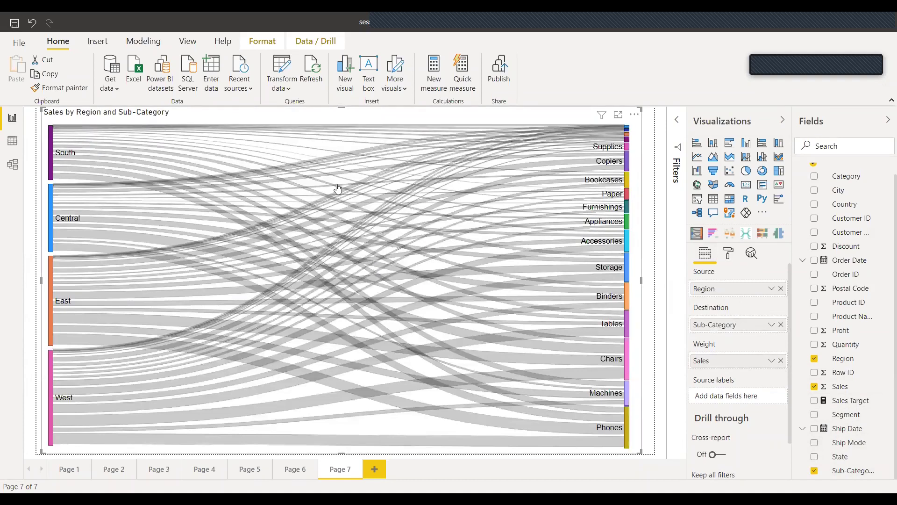
mouse_move(361, 254)
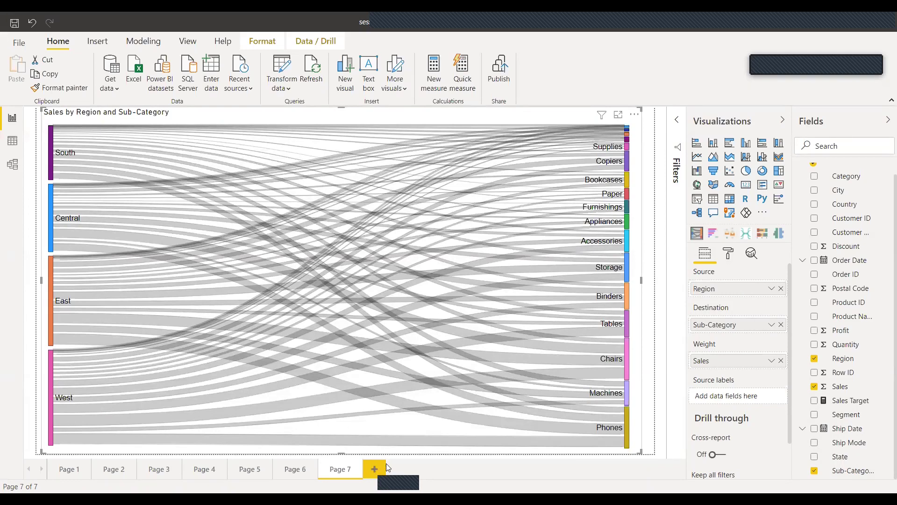
mouse_move(628, 384)
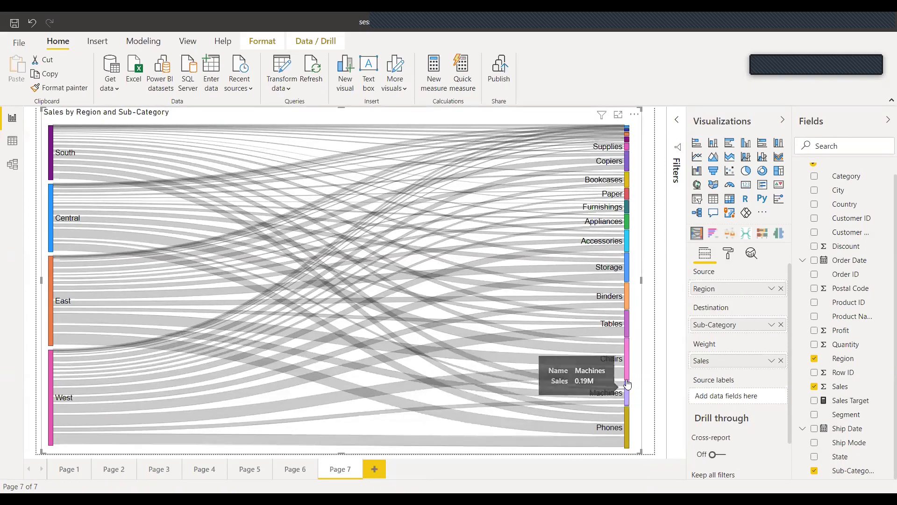
Look through the Sankey chart's link color settings for the region and sub-category pairs
click(728, 255)
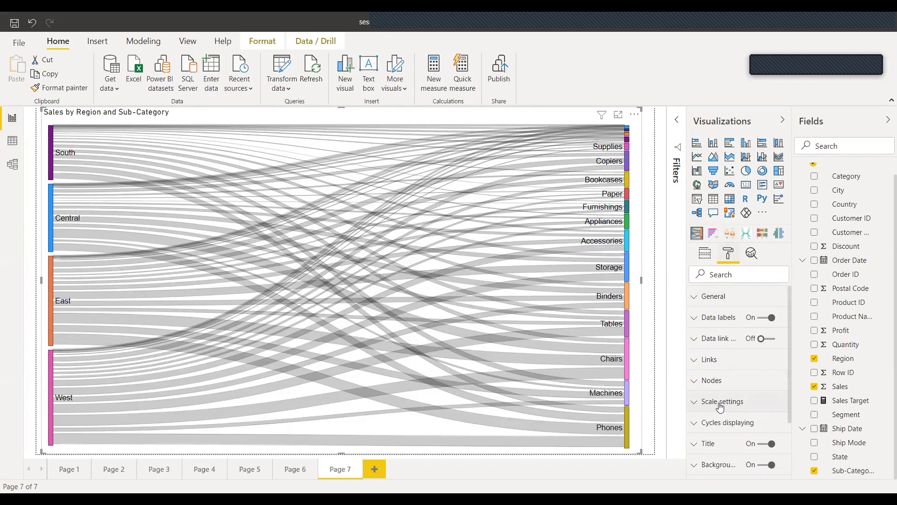
click(724, 345)
click(750, 341)
click(726, 362)
scroll(732, 384, down, 5)
scroll(732, 385, down, 7)
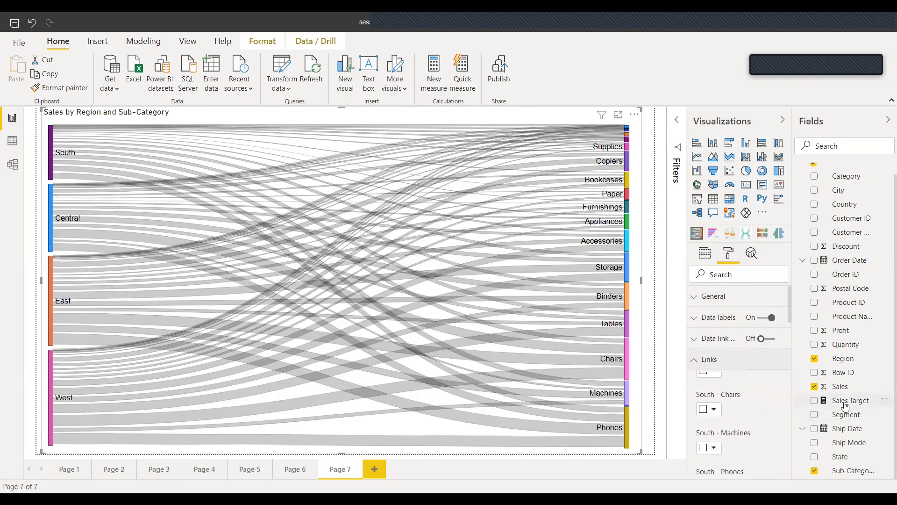
Remove Sub-Category from the Sankey chart and set Category as its destination again
click(704, 254)
click(815, 471)
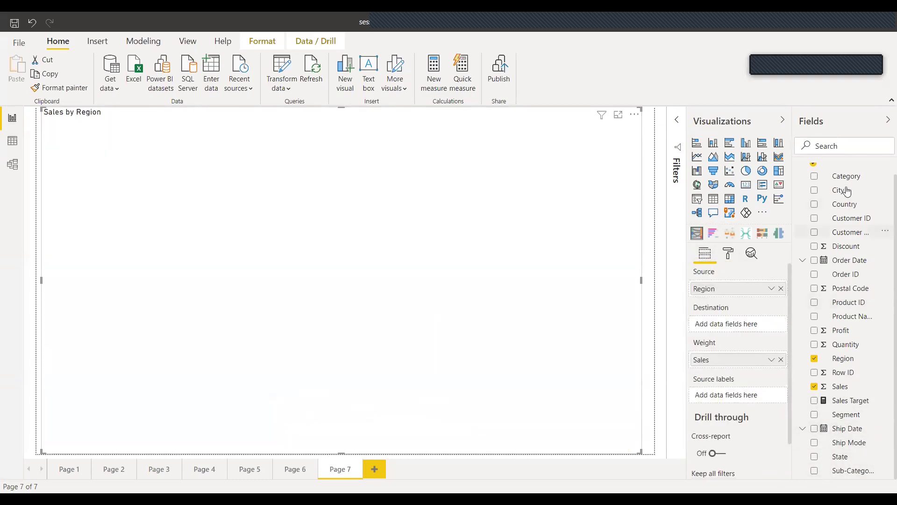
drag(849, 181, 745, 324)
mouse_move(85, 160)
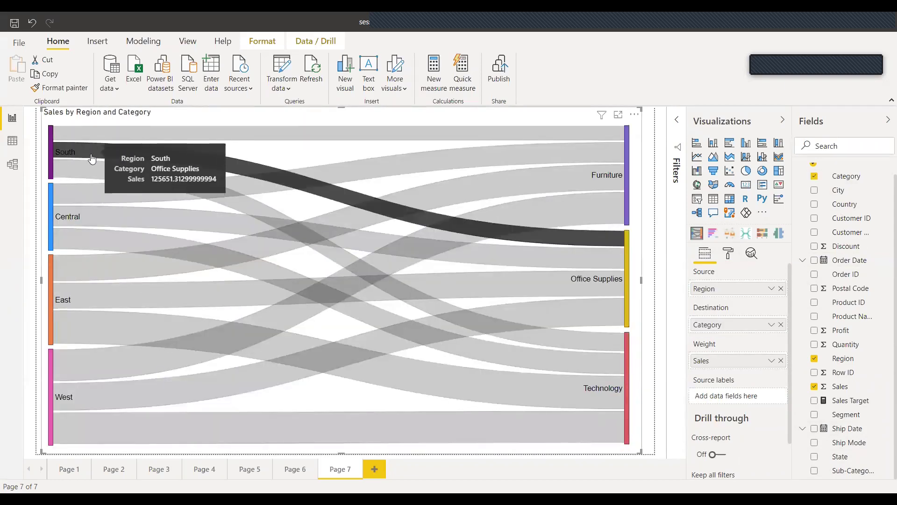
Review the link color settings for the region and category pairs alongside the East - Furniture flow, and collapse them
click(727, 254)
click(711, 360)
scroll(722, 346, down, 1)
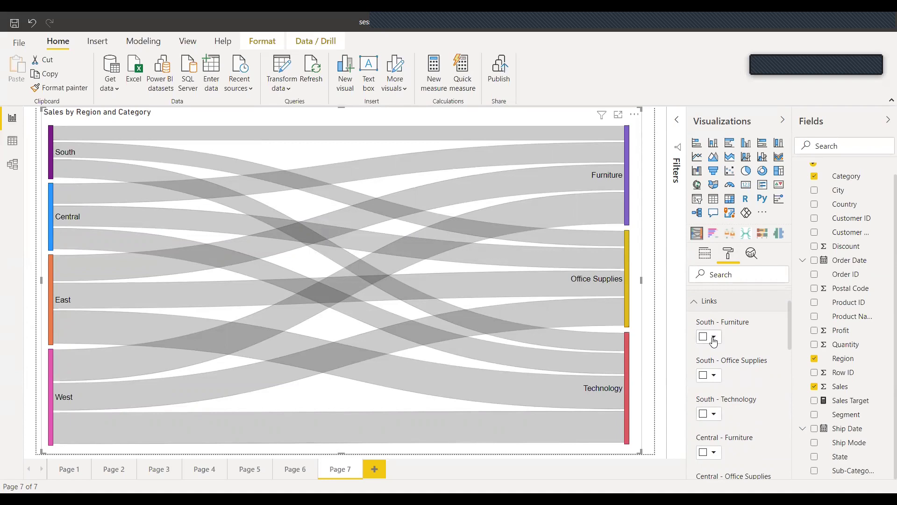
mouse_move(167, 261)
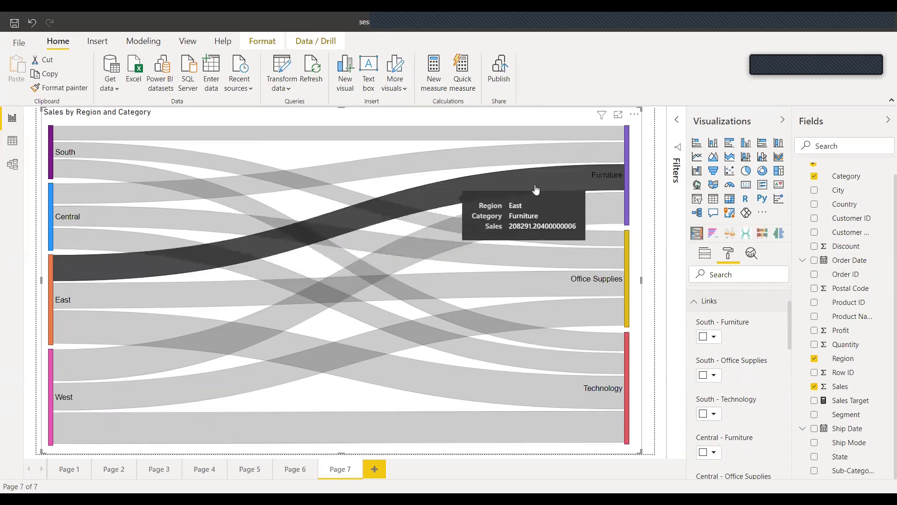
scroll(747, 383, down, 3)
scroll(751, 380, up, 4)
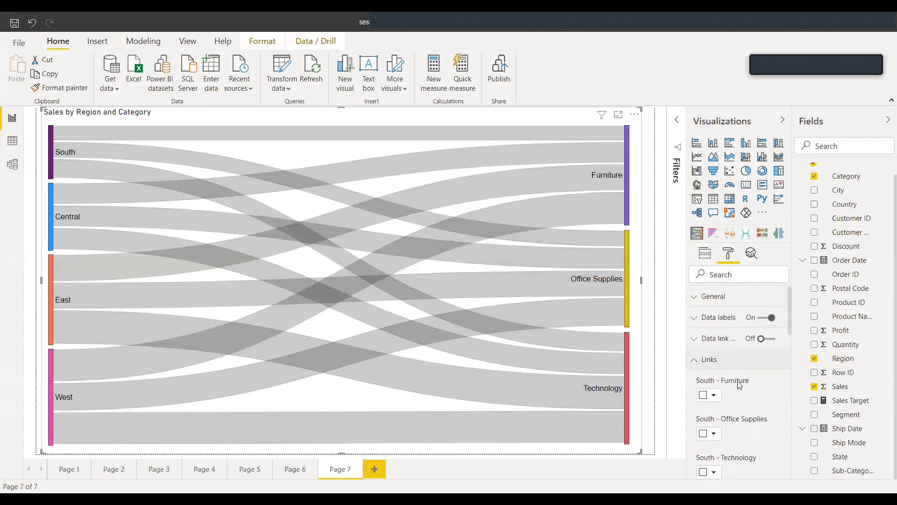
click(720, 363)
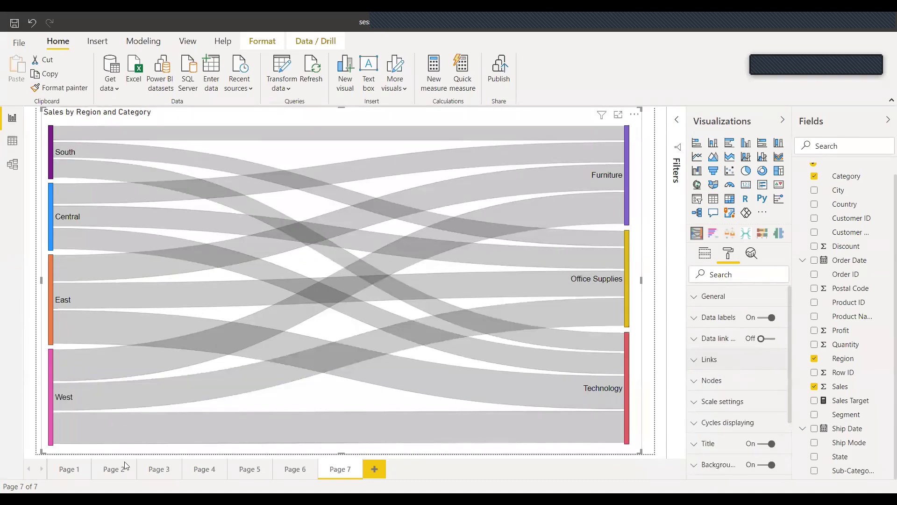
Add a new report page and browse the AppSource visuals as far as the Tornado chart, leaving without adding any
click(106, 470)
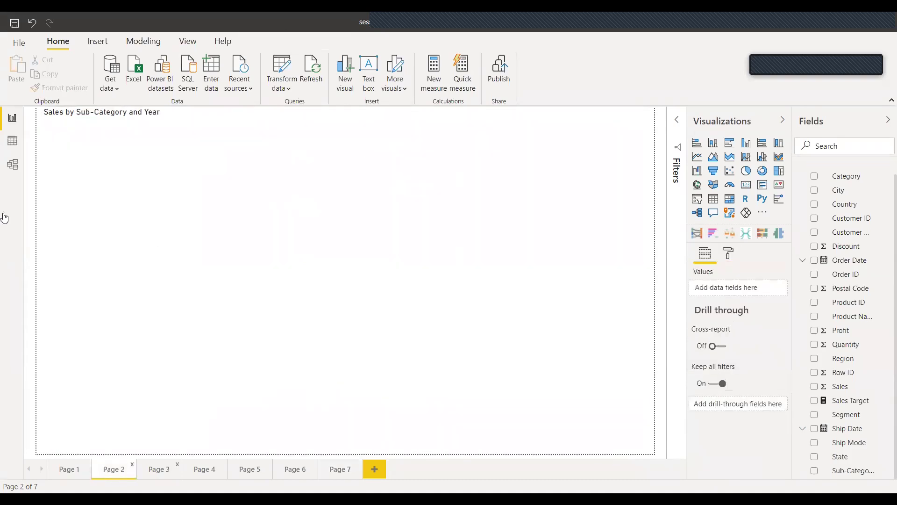
click(374, 469)
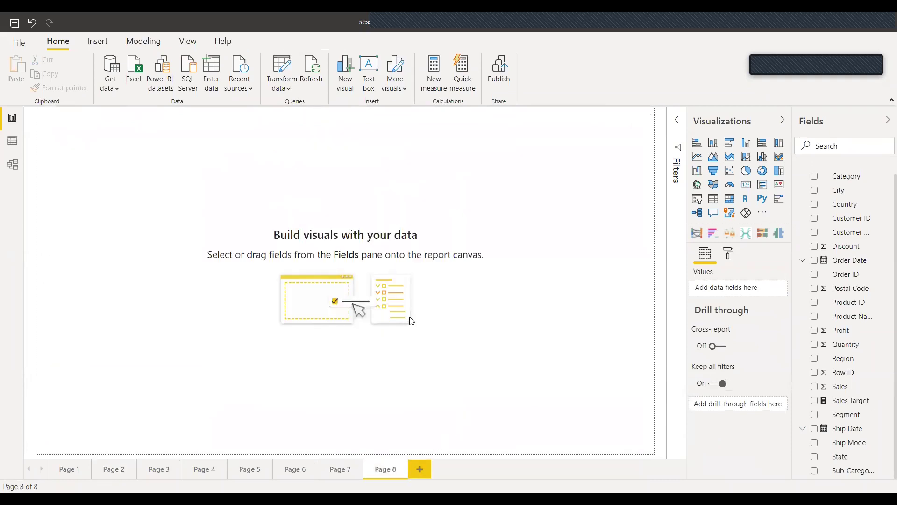
click(765, 213)
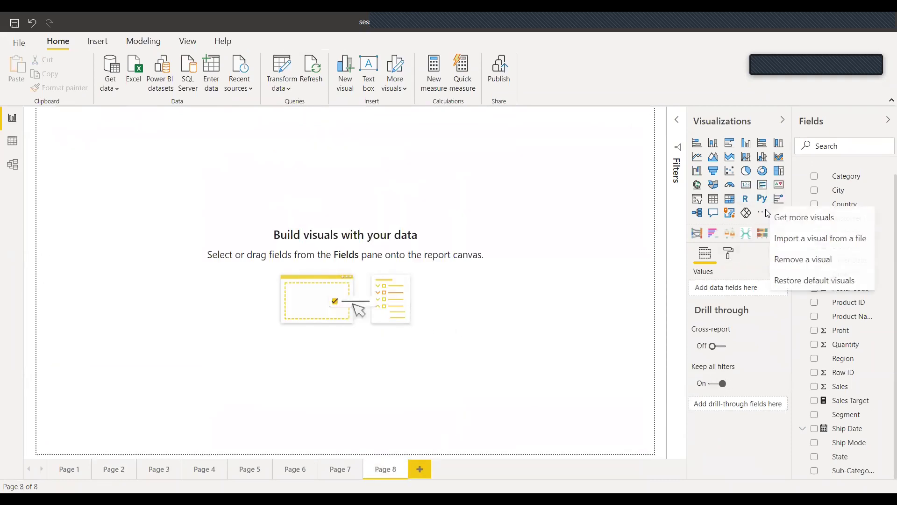
click(791, 220)
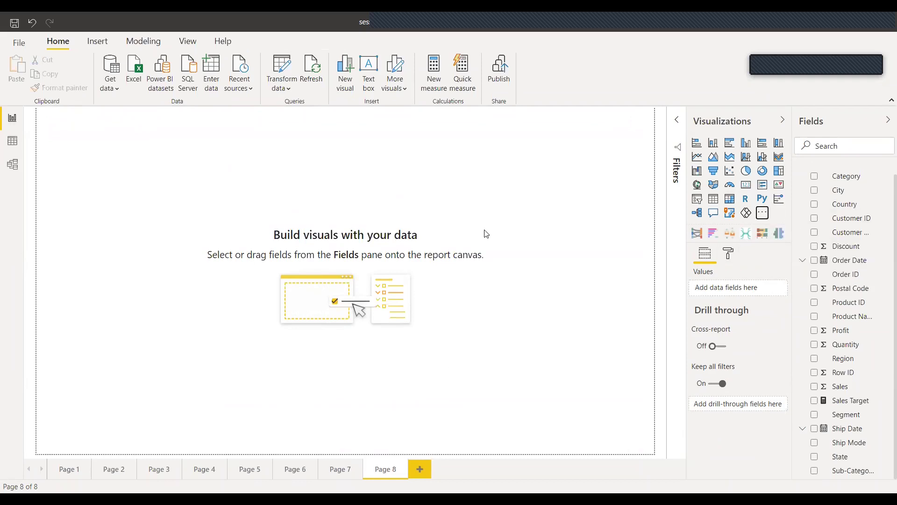
click(273, 142)
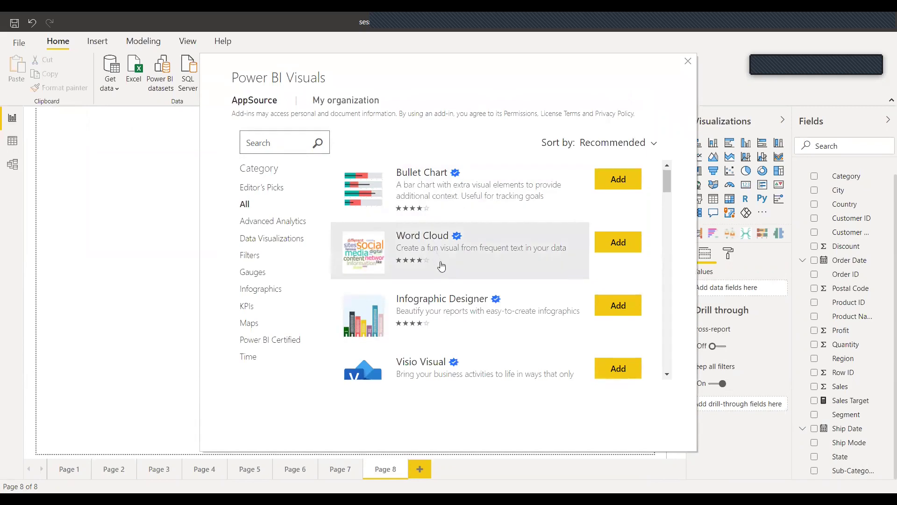
scroll(439, 254, down, 3)
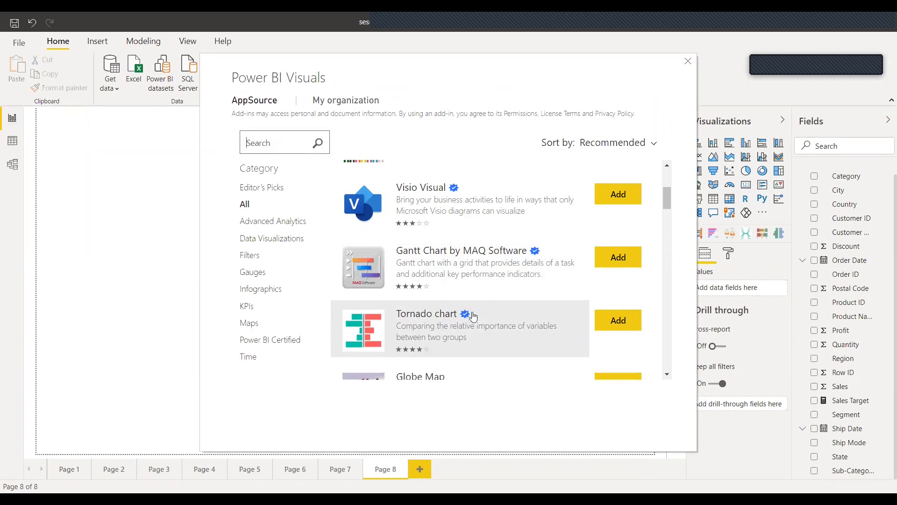
scroll(476, 312, down, 1)
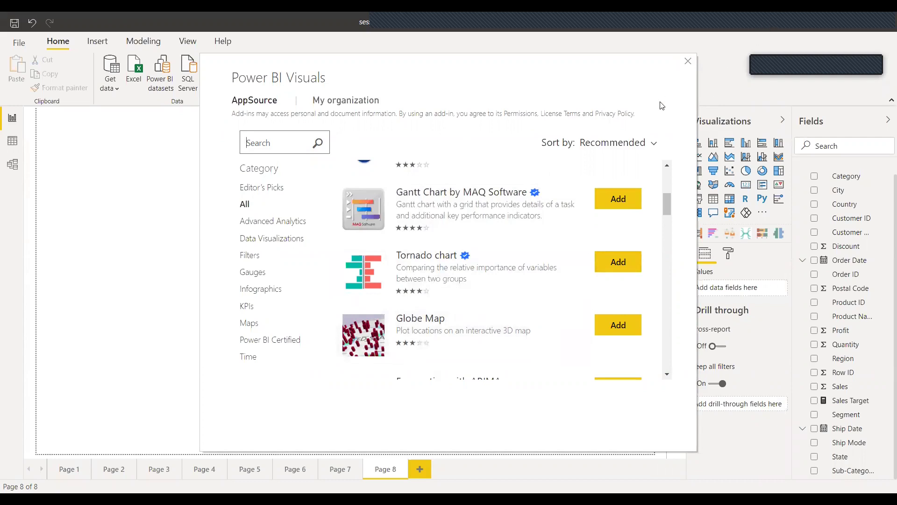
click(687, 64)
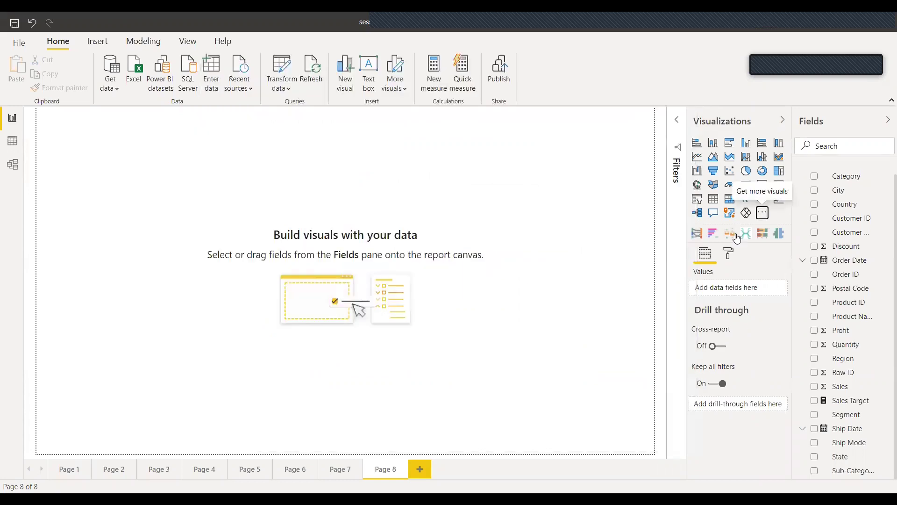
Insert a Tornado chart on Page 8 and enlarge it to fill nearly the whole canvas
click(777, 235)
drag(175, 238, 631, 453)
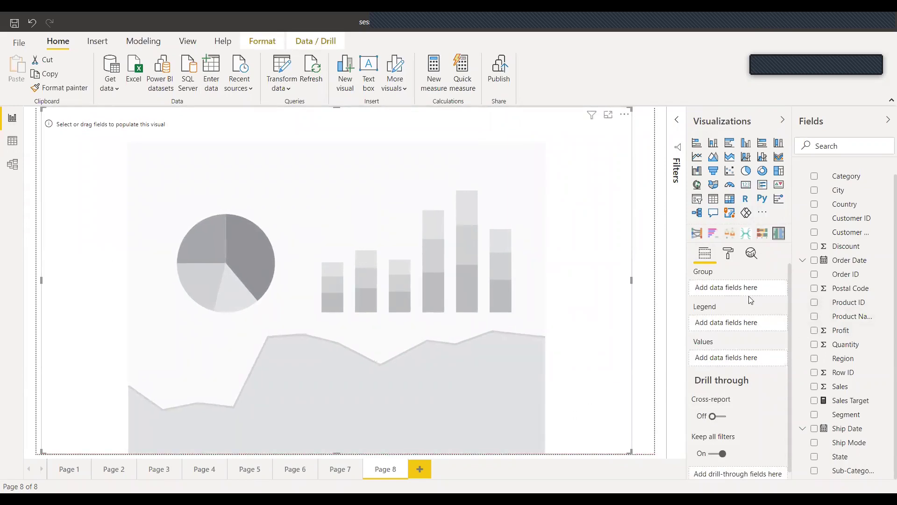
Assign Sub-Category as the Tornado chart's group, Order Date as its legend and Sales as its values
scroll(849, 341, up, 1)
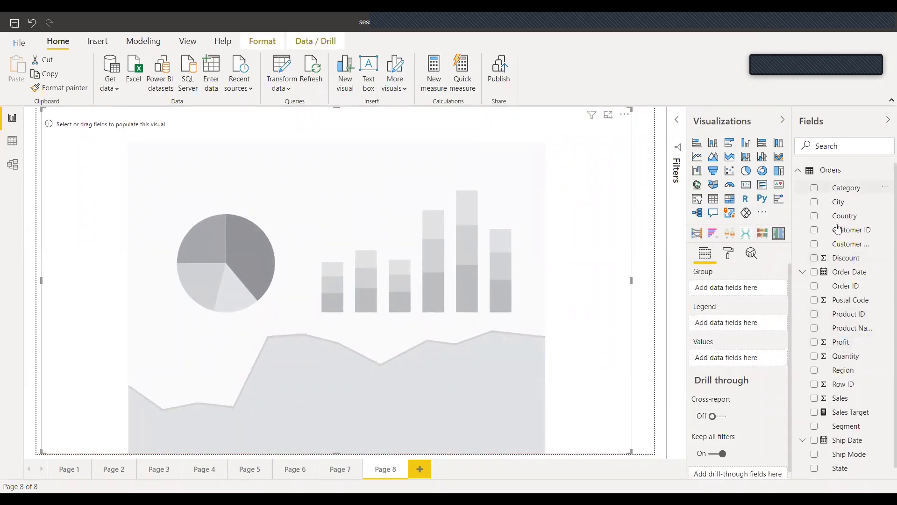
scroll(825, 413, down, 1)
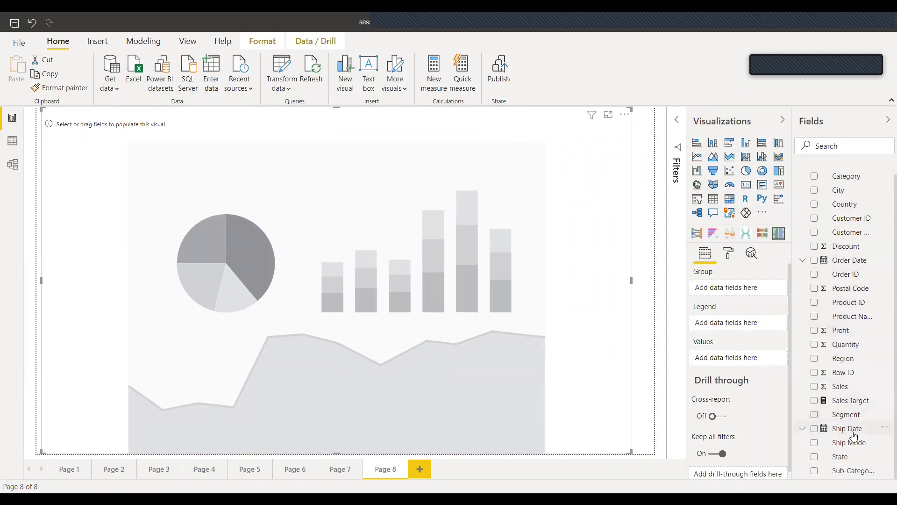
drag(853, 474, 743, 290)
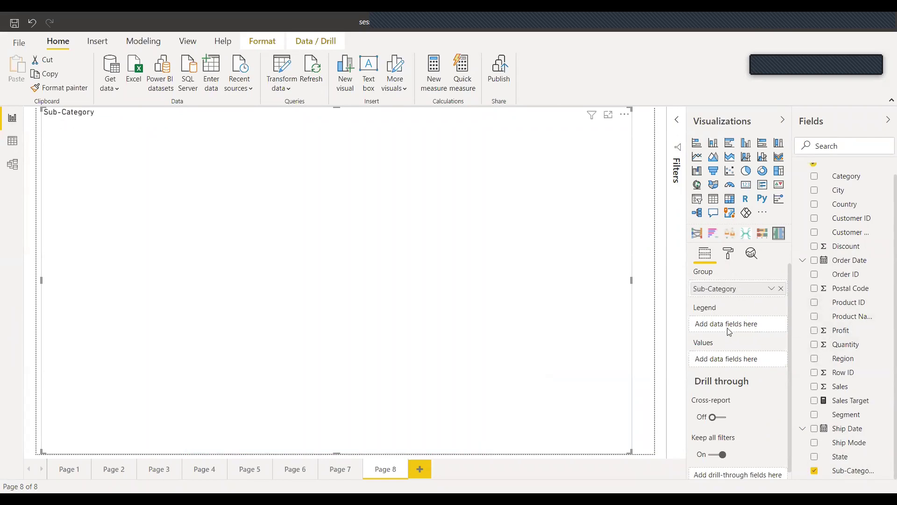
drag(846, 260, 740, 327)
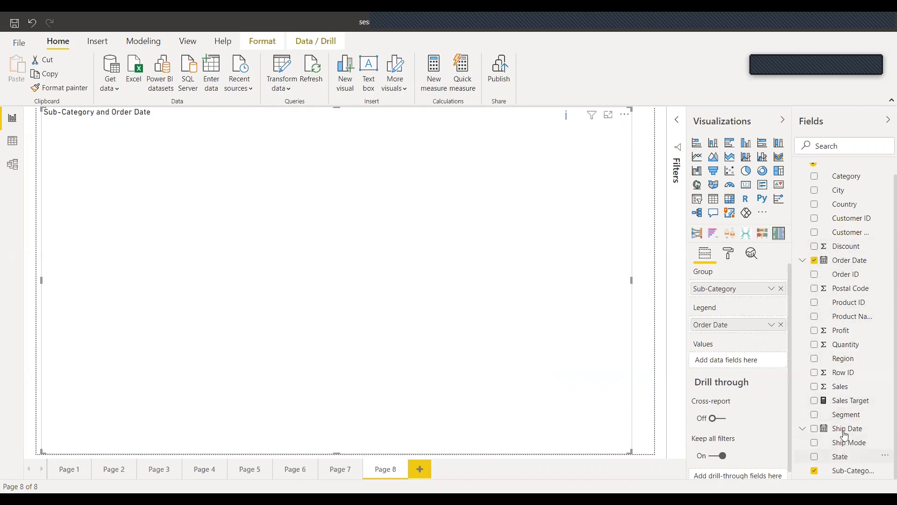
mouse_move(841, 387)
mouse_down()
mouse_move(760, 374)
mouse_move(751, 361)
mouse_up()
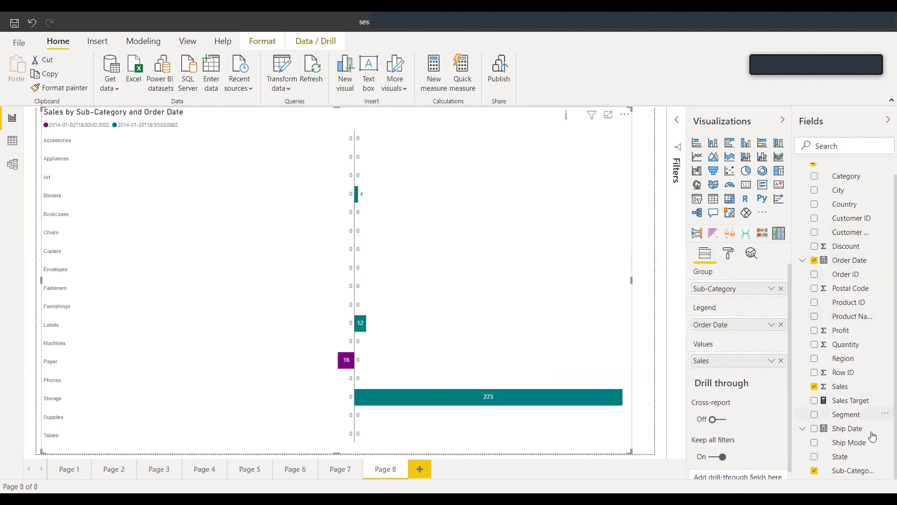
Switch the Tornado chart's Order Date legend to its date hierarchy by Year and reassign Sub-Category as the group
click(781, 289)
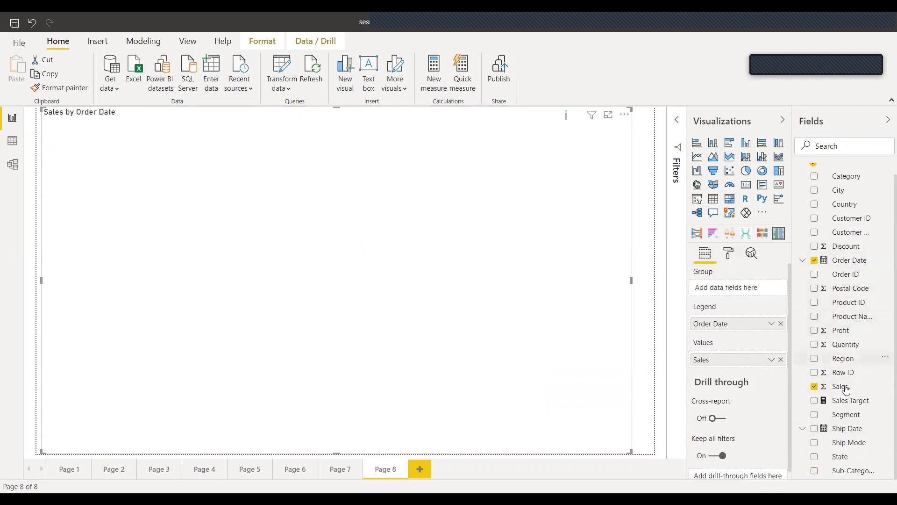
drag(852, 460, 751, 292)
click(781, 288)
click(772, 324)
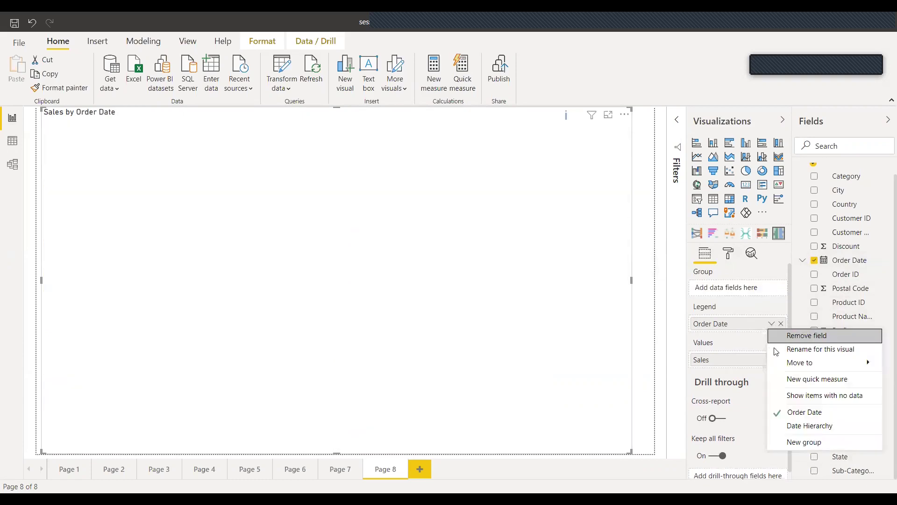
click(814, 430)
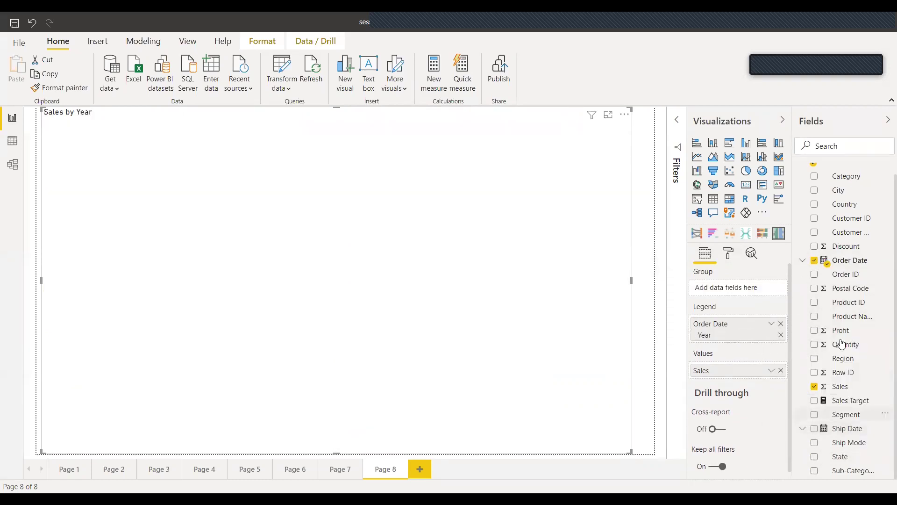
drag(853, 471, 739, 292)
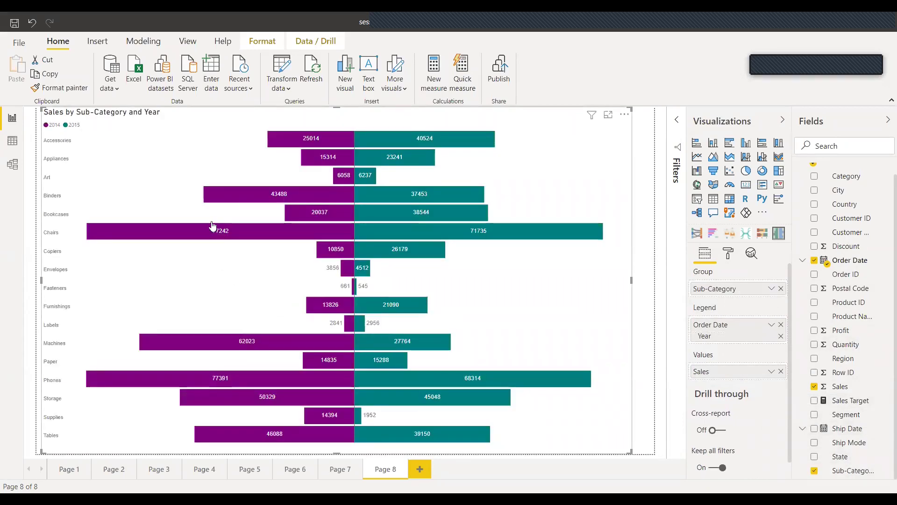
Switch the legend to plain Order Date for comparison and return it to the date hierarchy
click(771, 325)
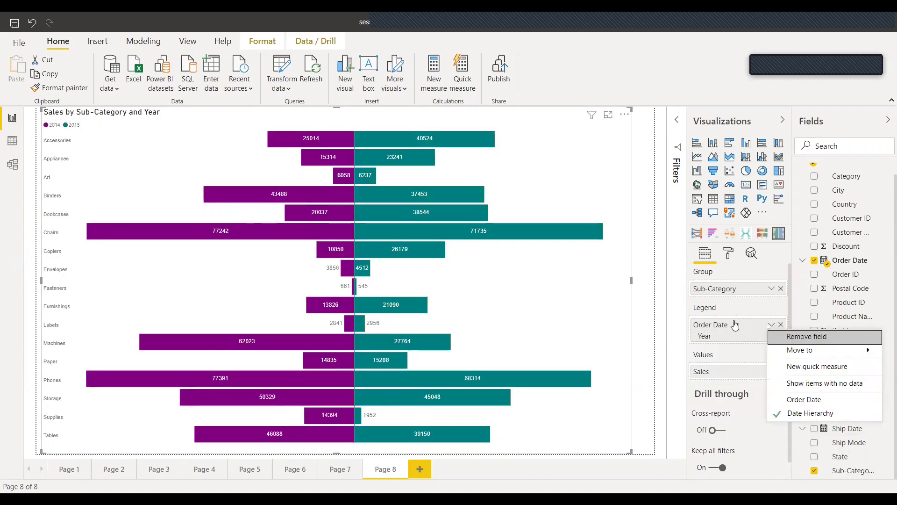
click(829, 400)
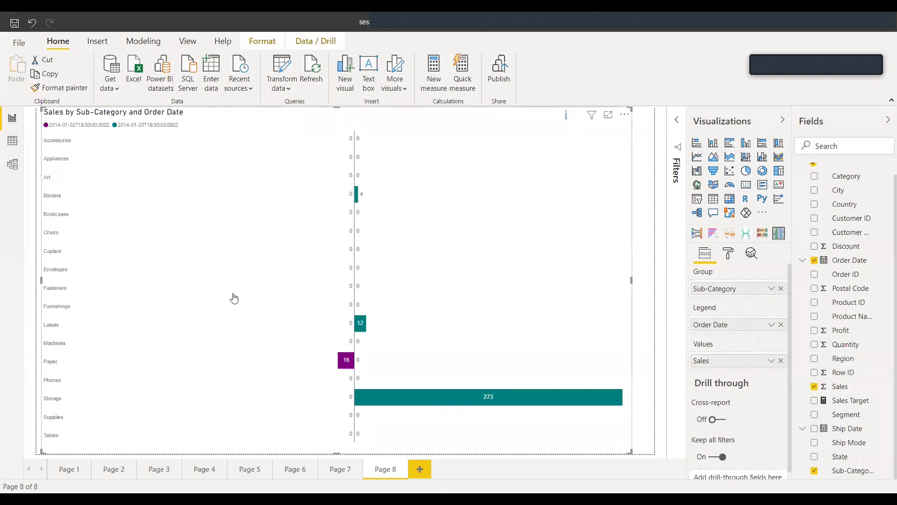
click(771, 326)
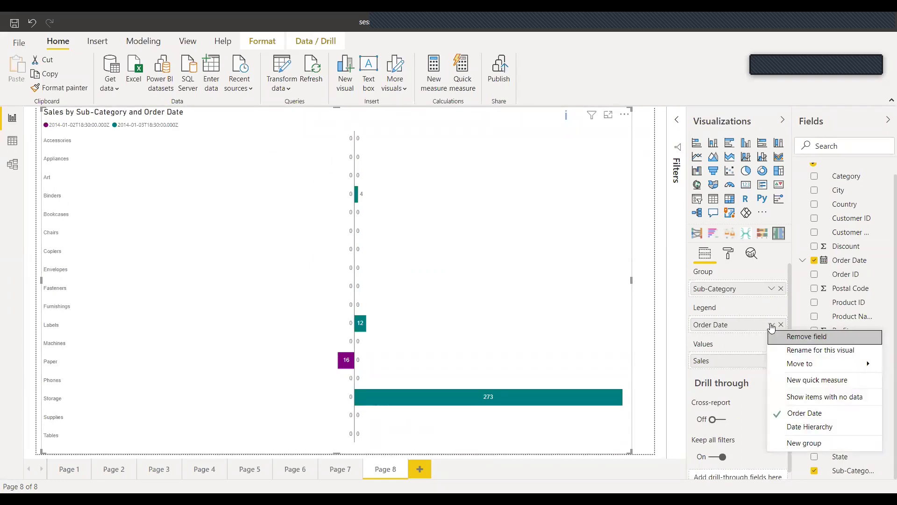
click(811, 428)
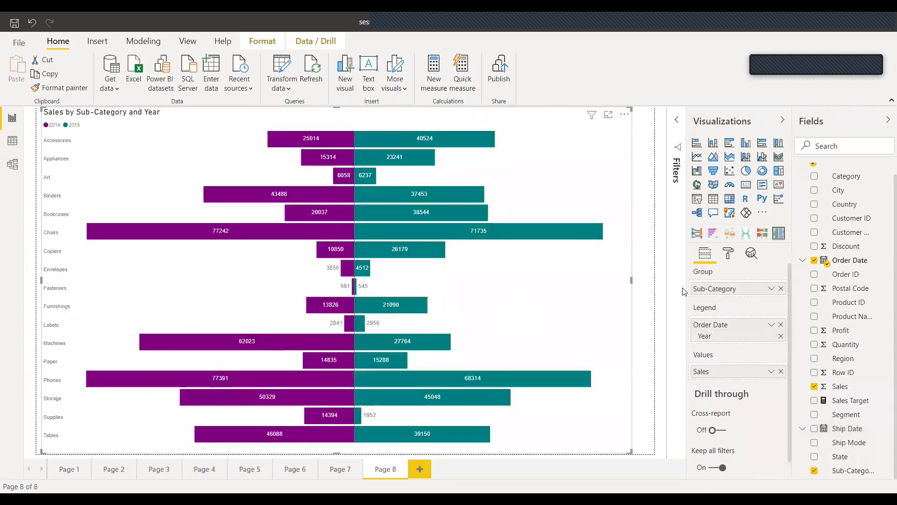
Set the chart's Order Date - Year filter to basic filtering and select 2016 and 2017
click(677, 122)
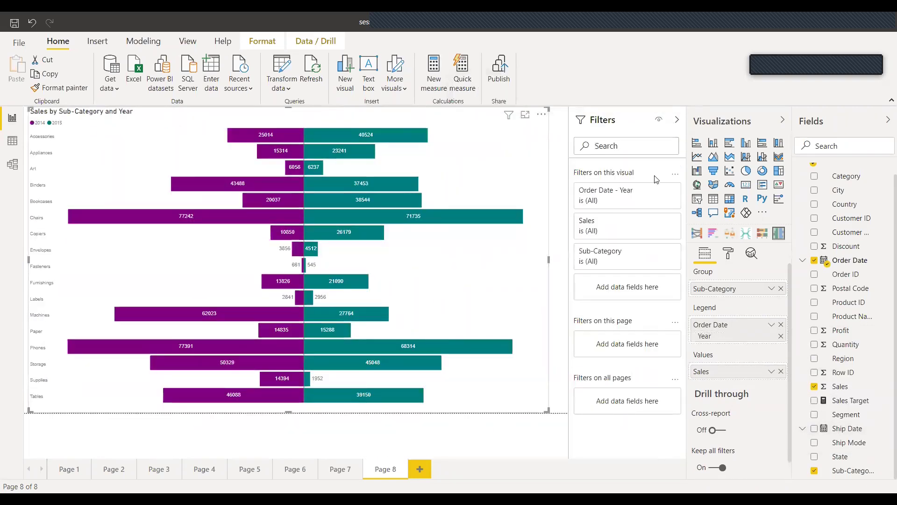
click(652, 200)
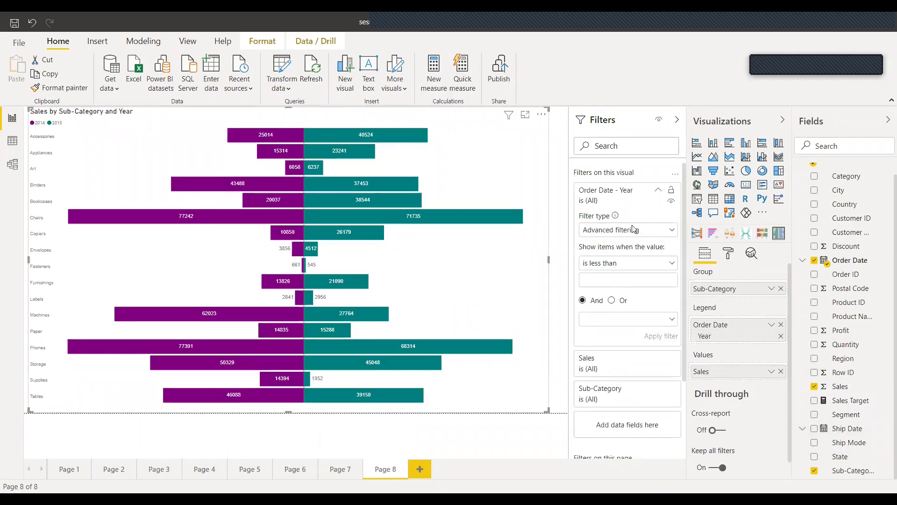
click(631, 229)
click(636, 262)
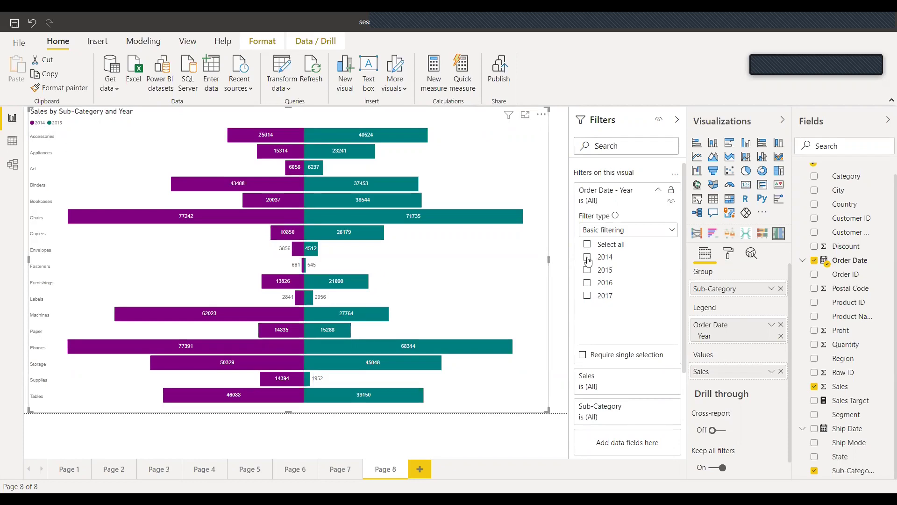
click(587, 283)
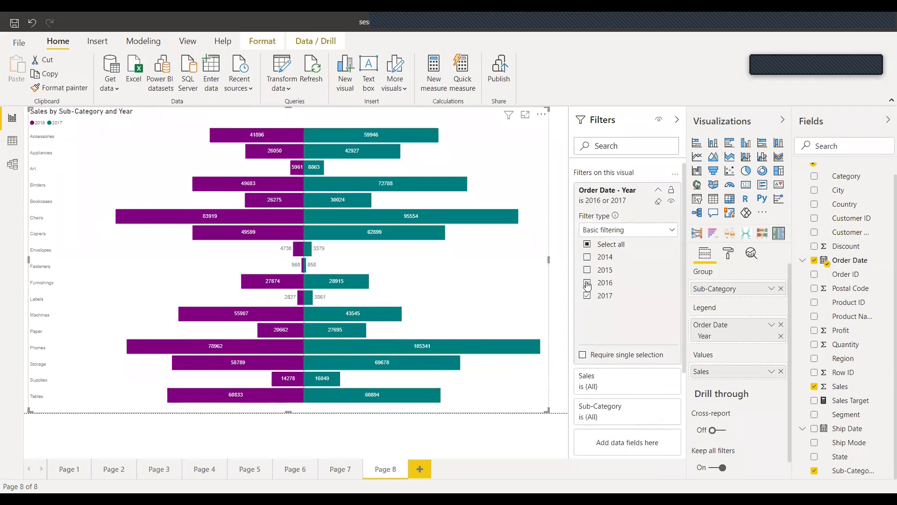
Change the year filter to 2015 and 2017, clear every selected year and collapse the filter
click(588, 283)
click(587, 271)
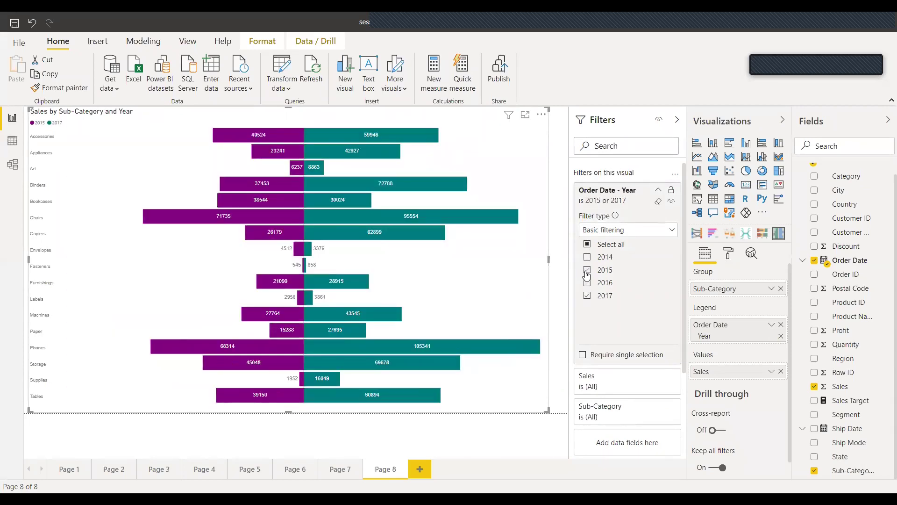
click(587, 272)
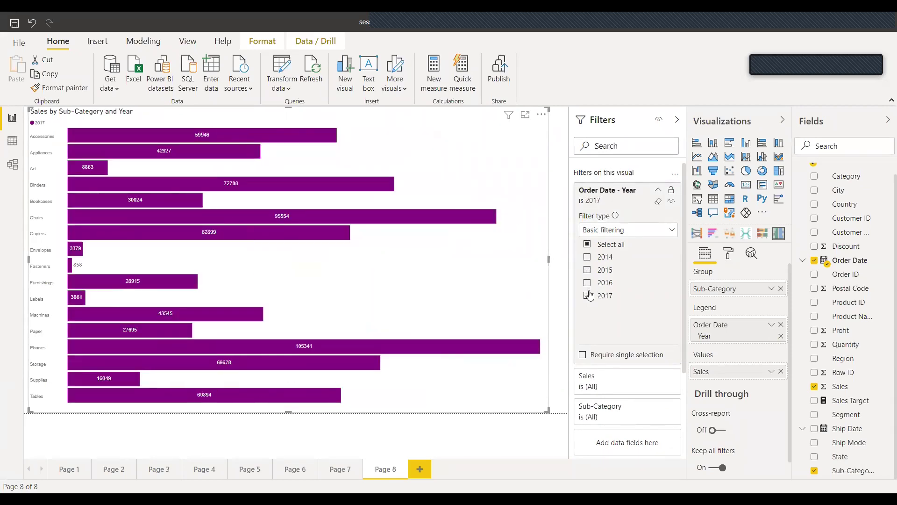
click(588, 295)
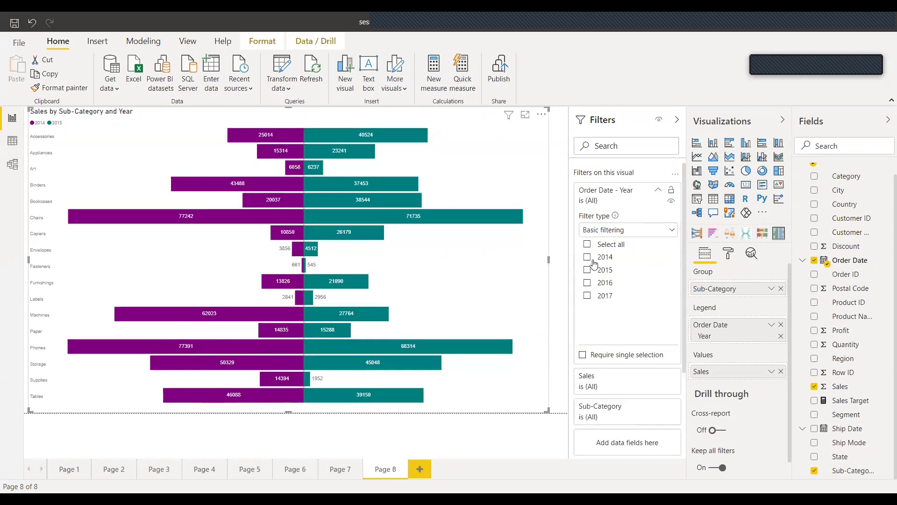
click(658, 191)
Lower the Tornado chart's upper edge and place a small slicer in the free space above it
drag(548, 108, 566, 159)
click(444, 136)
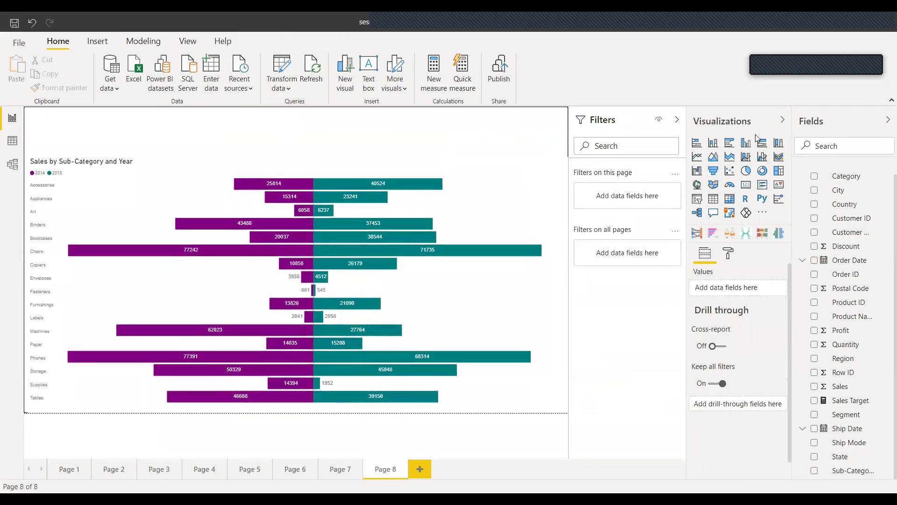
click(697, 200)
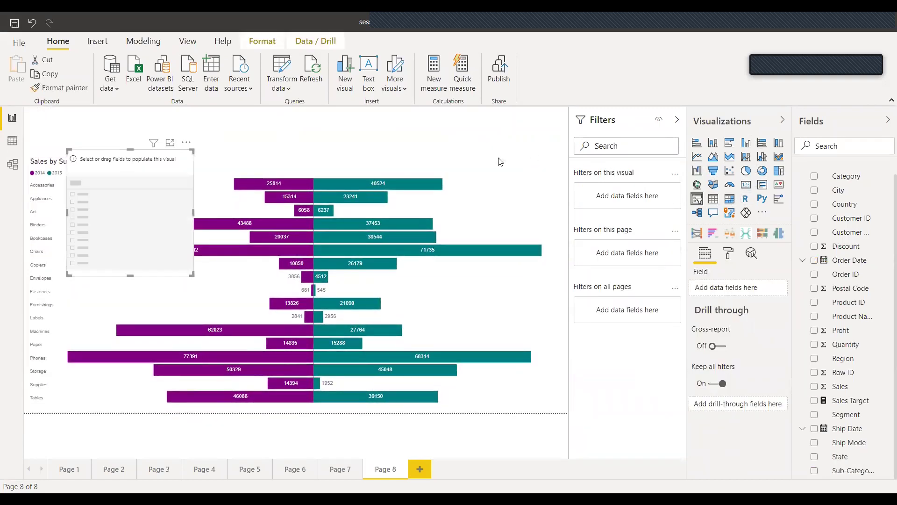
drag(153, 160, 495, 119)
drag(535, 229, 520, 155)
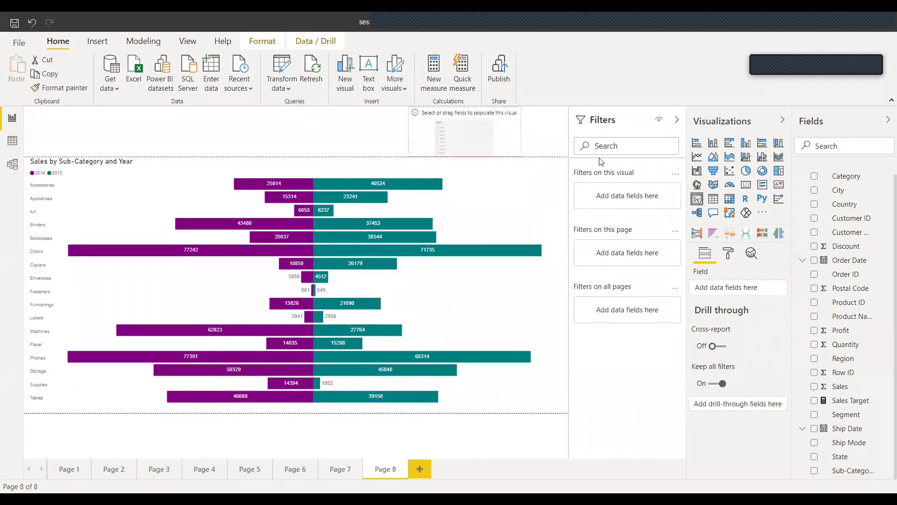
Assign Year from the Order Date hierarchy to the slicer and change the slicer style to Dropdown
click(803, 260)
click(808, 275)
drag(845, 288, 746, 290)
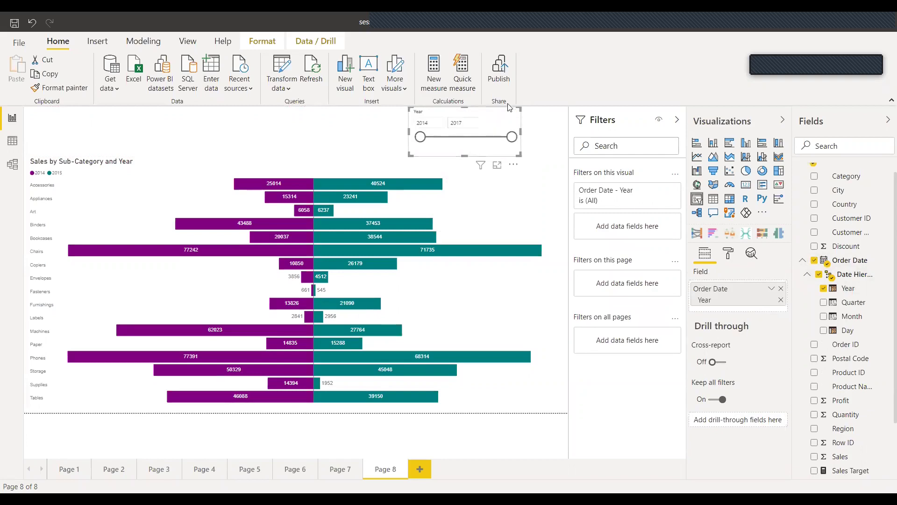
click(514, 114)
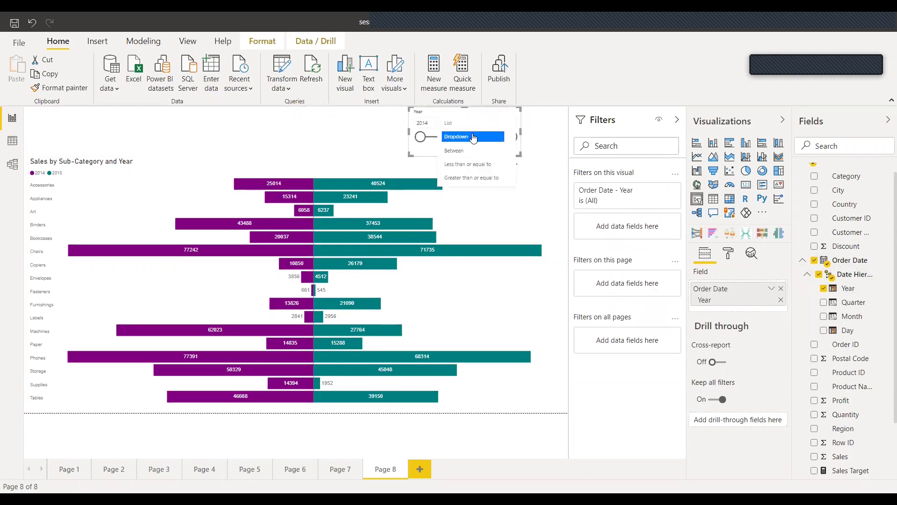
click(473, 137)
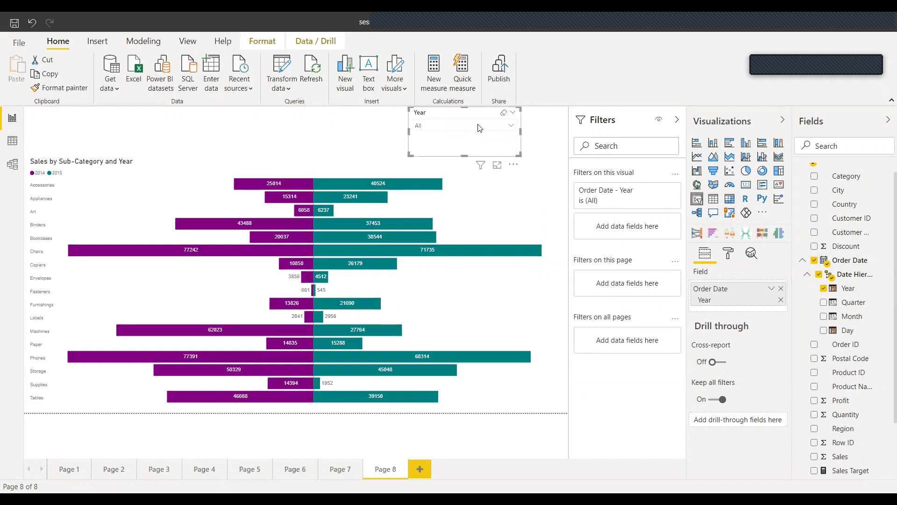
Select 2015 and 2016 together in the Year slicer and collapse its list
click(478, 127)
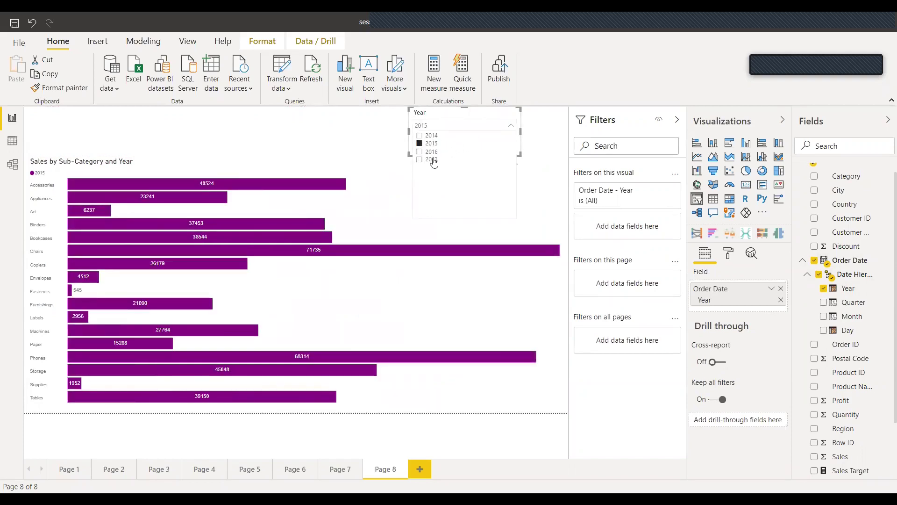
ctrl+click(431, 153)
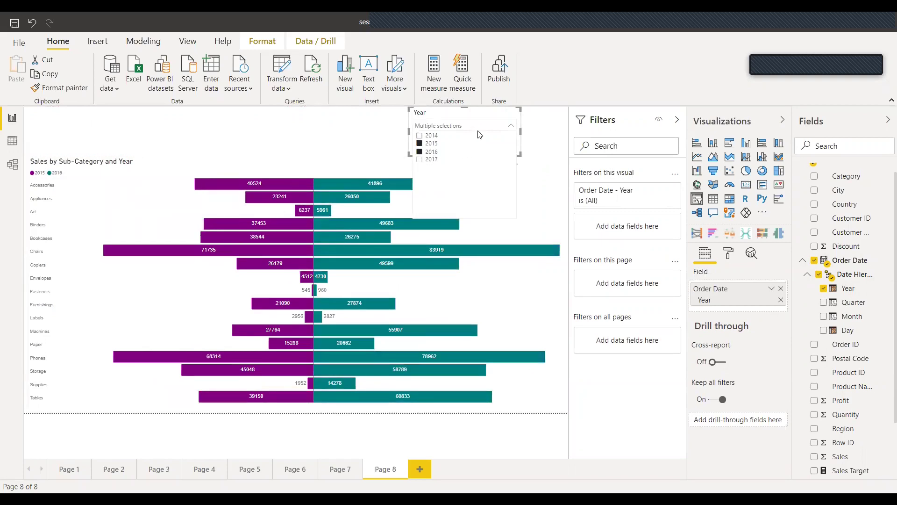
click(507, 127)
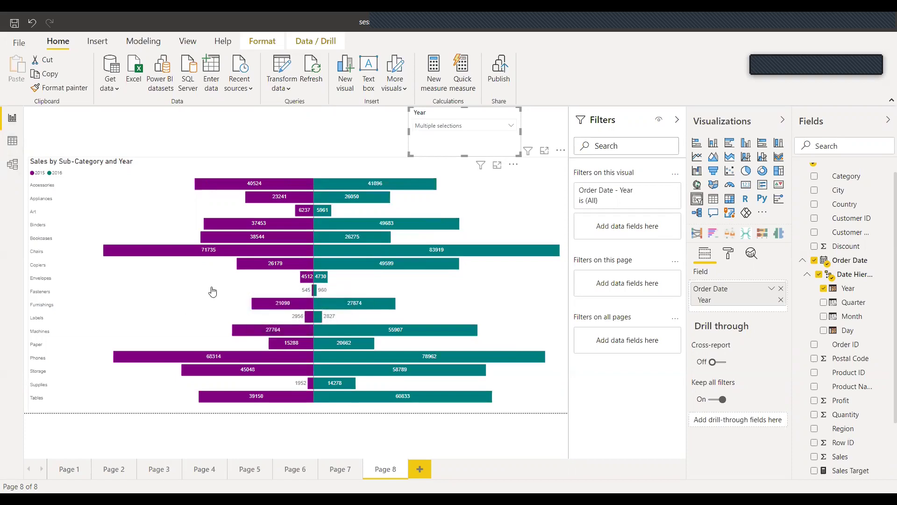
Shrink the Year slicer to fit its dropdown and extend the Tornado chart upward towards it
drag(462, 156, 484, 136)
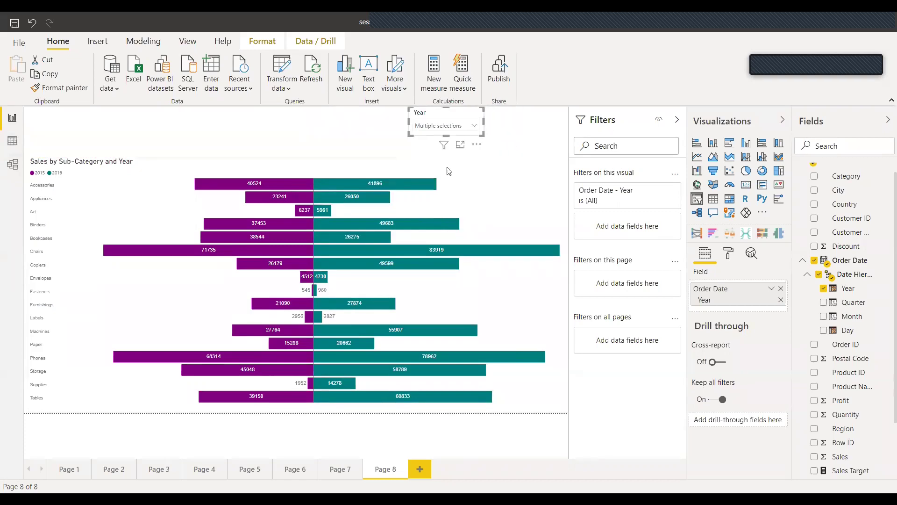
click(444, 188)
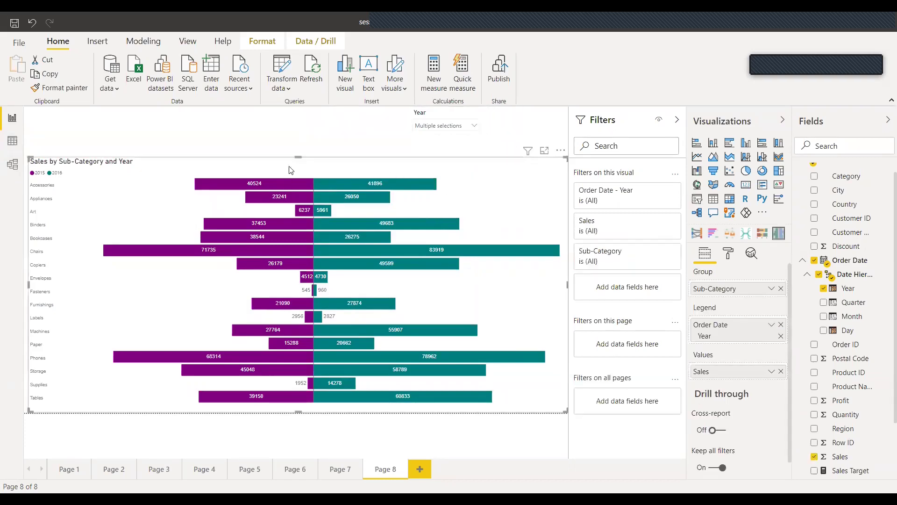
drag(298, 155, 299, 142)
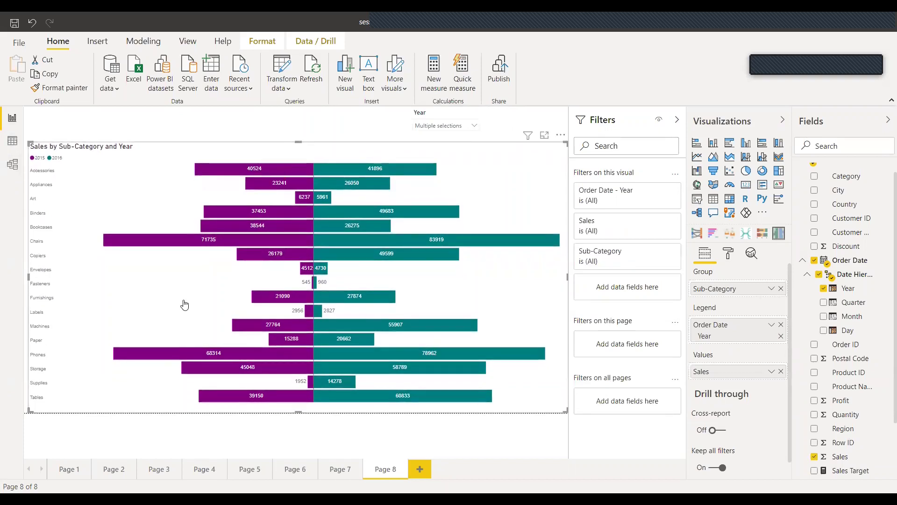
View the box and whisker chart on Page 3, then insert one on a new page and enlarge it across the canvas
click(154, 469)
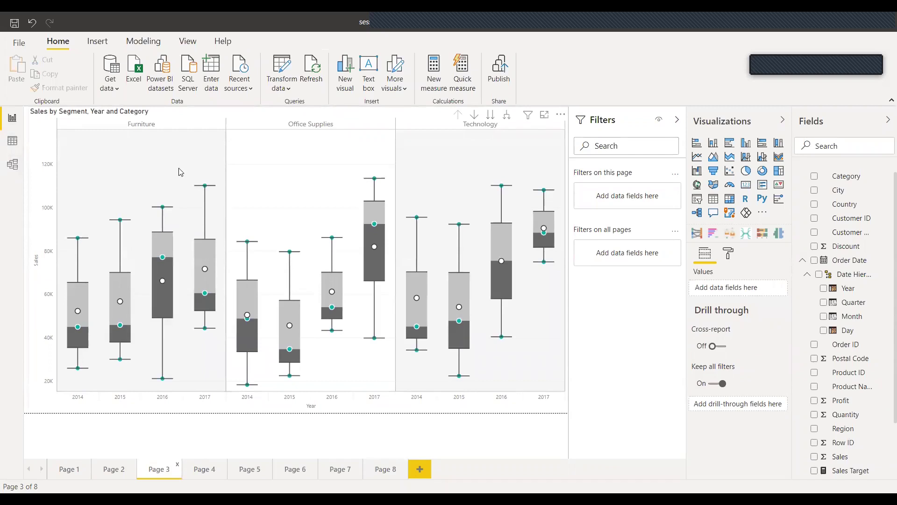
click(420, 470)
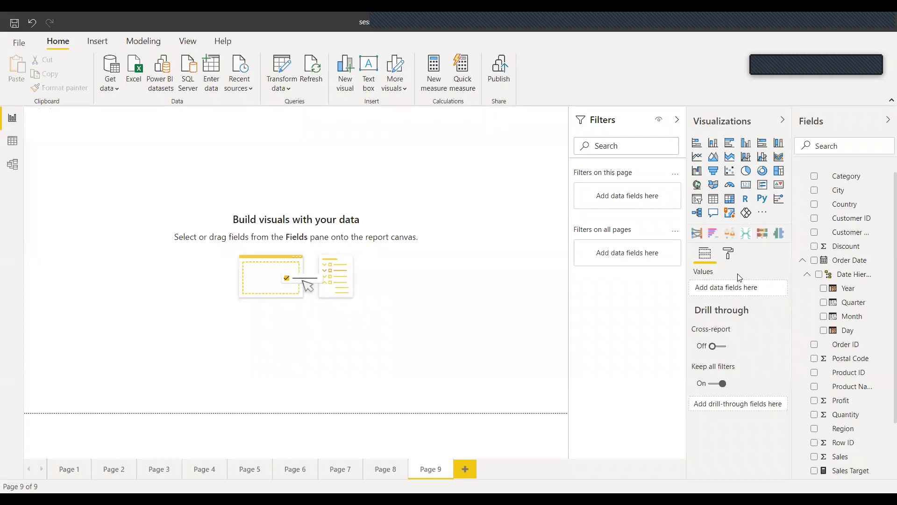
click(730, 233)
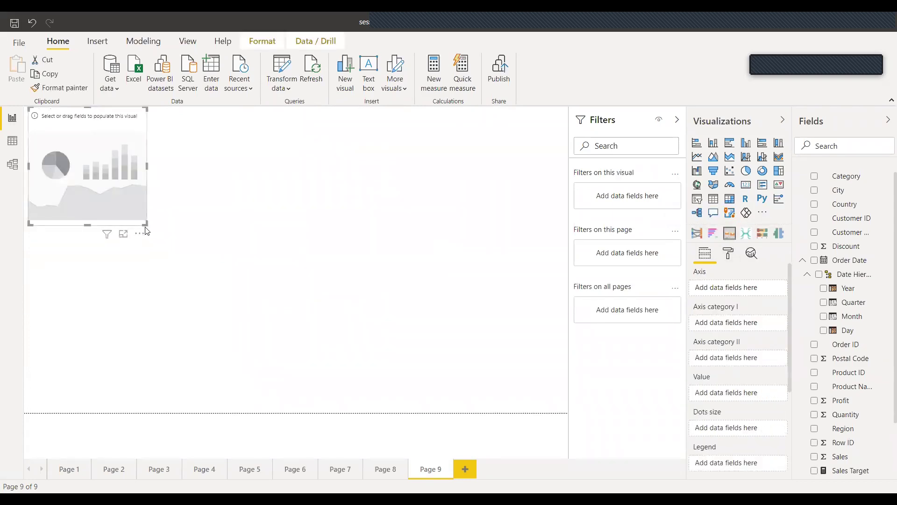
drag(145, 223, 560, 402)
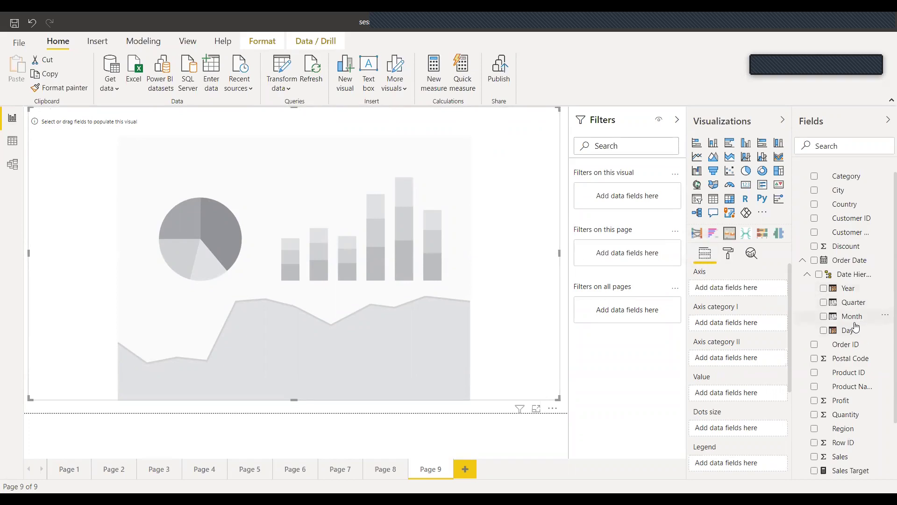
Assign Segment as the box and whisker chart's axis, Sales as its value and Order Date as Axis category I
scroll(859, 375, down, 2)
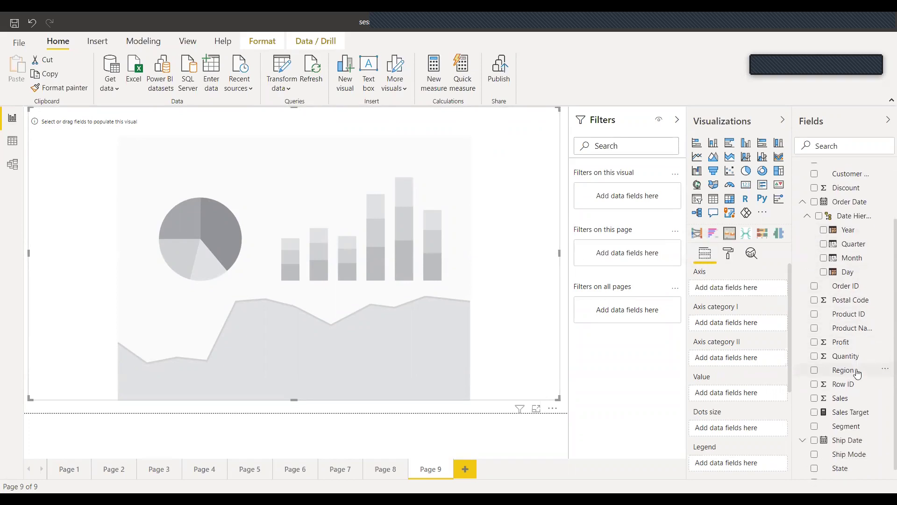
scroll(858, 374, down, 1)
drag(860, 417, 752, 289)
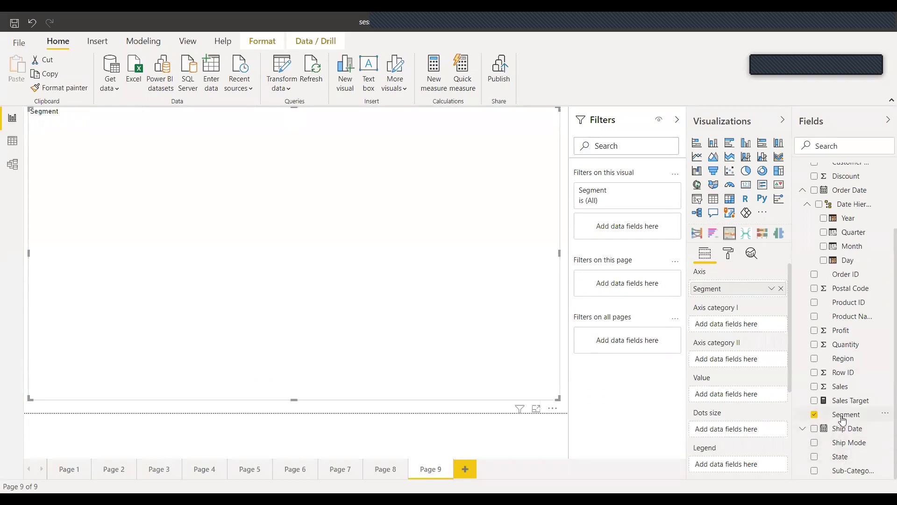
drag(839, 387, 732, 394)
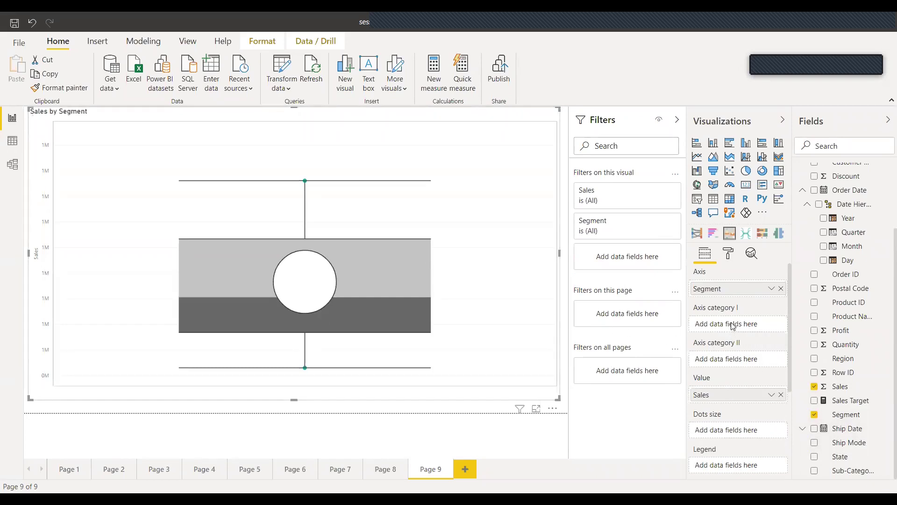
drag(850, 189, 742, 325)
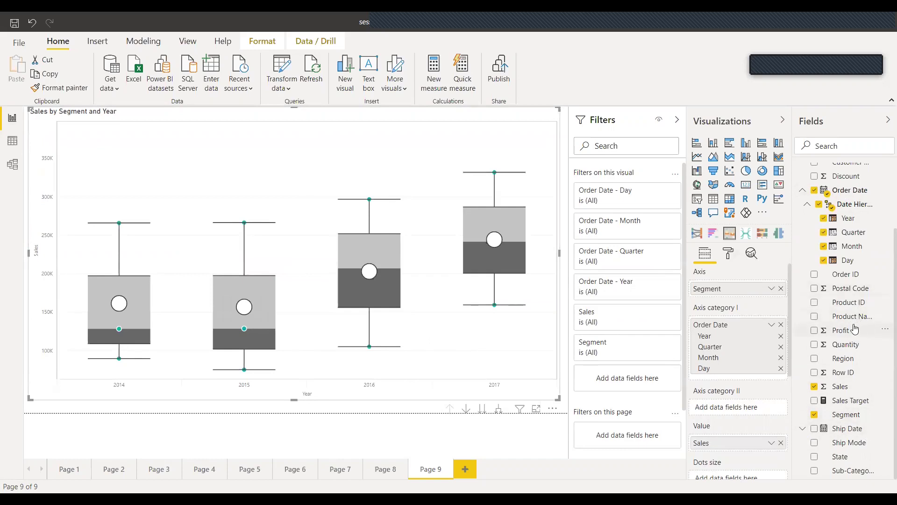
Assign Category as Axis category II of the box and whisker chart
scroll(857, 233, up, 3)
drag(847, 188, 749, 411)
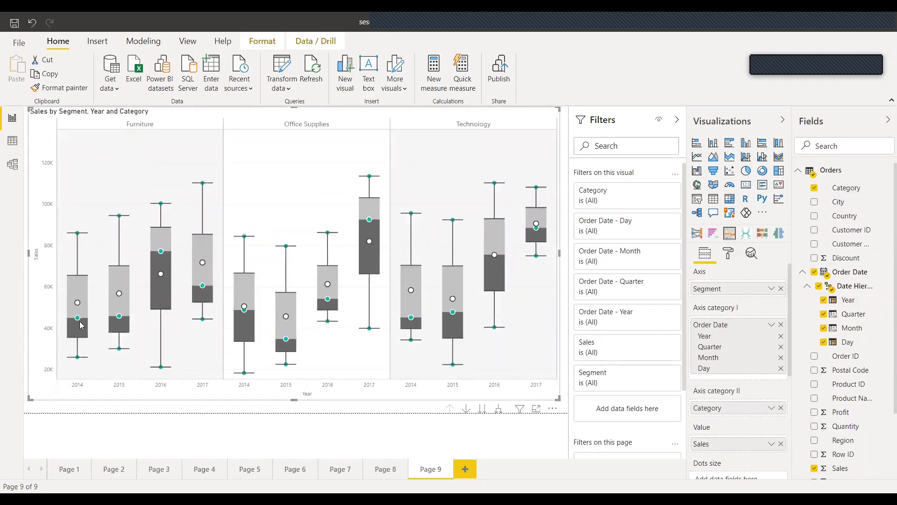
Examine the median, mean, quartile and whisker details of the 2014 Furniture box
mouse_move(78, 318)
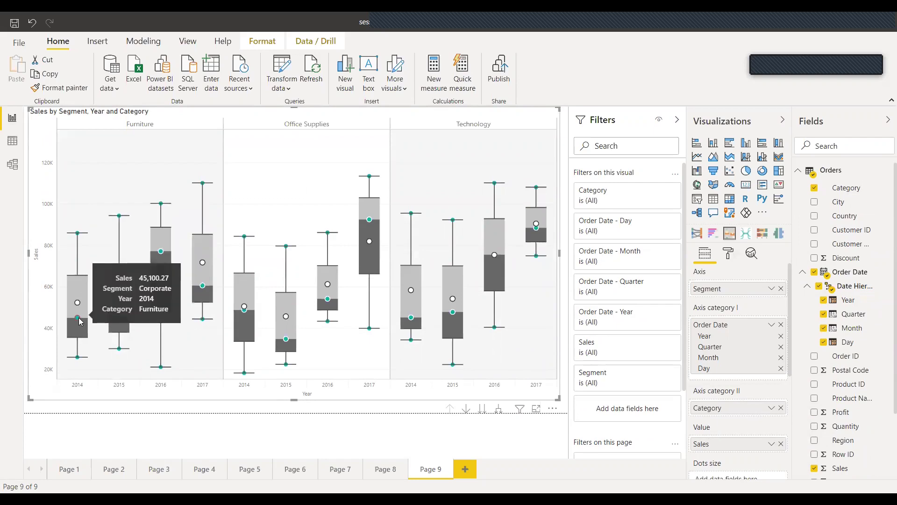
mouse_move(78, 303)
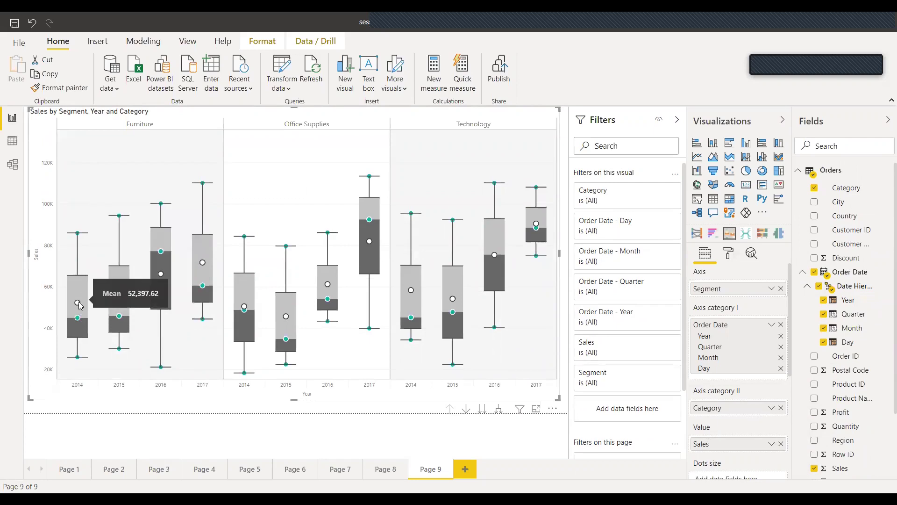
mouse_move(80, 284)
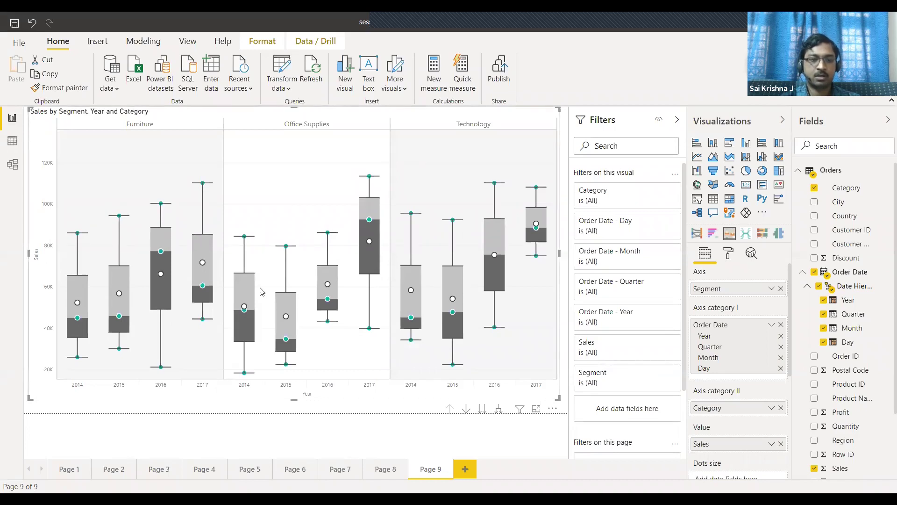
mouse_move(165, 299)
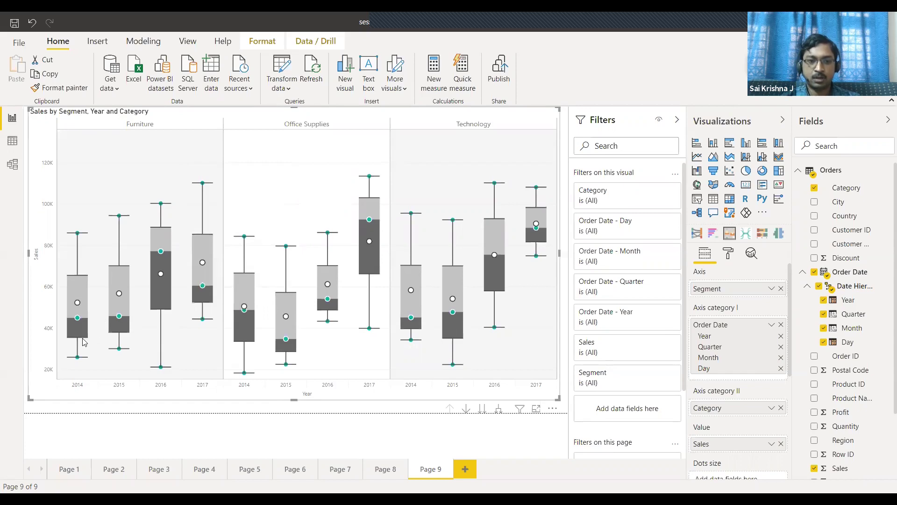
mouse_move(78, 357)
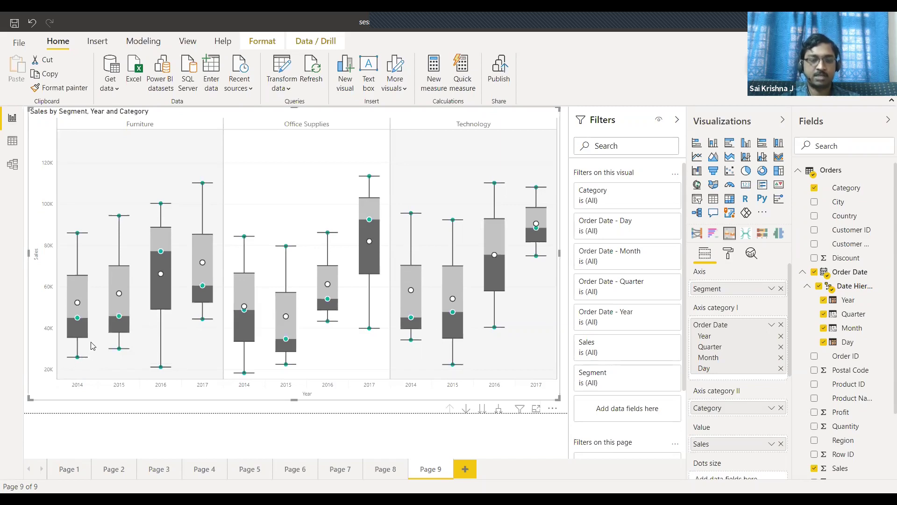
mouse_move(80, 235)
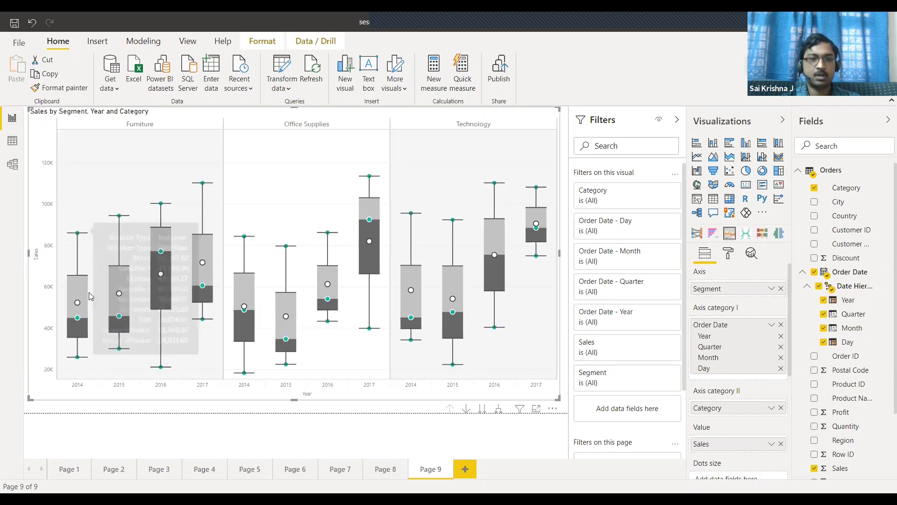
mouse_move(87, 282)
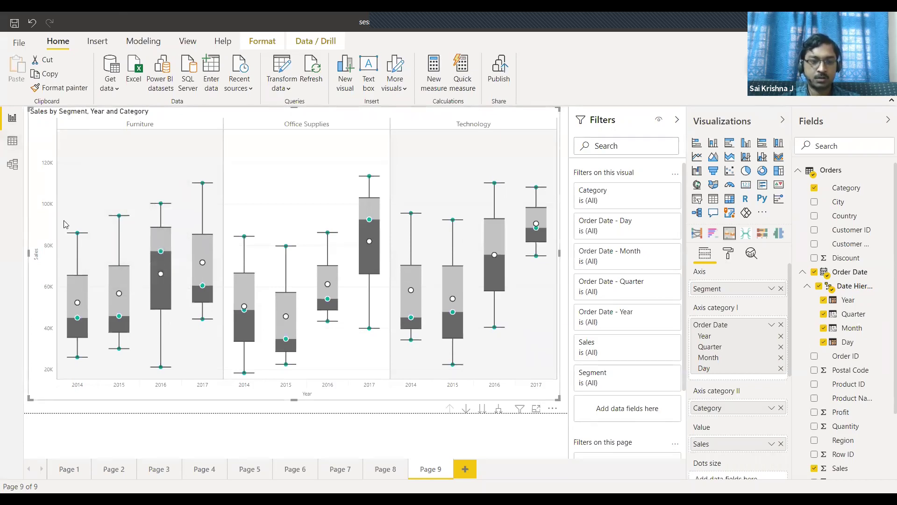
mouse_move(86, 321)
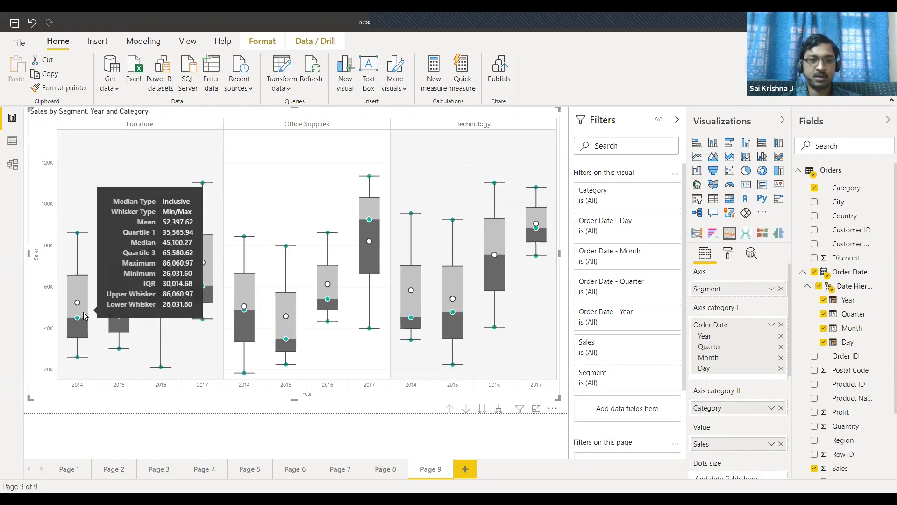
mouse_move(80, 305)
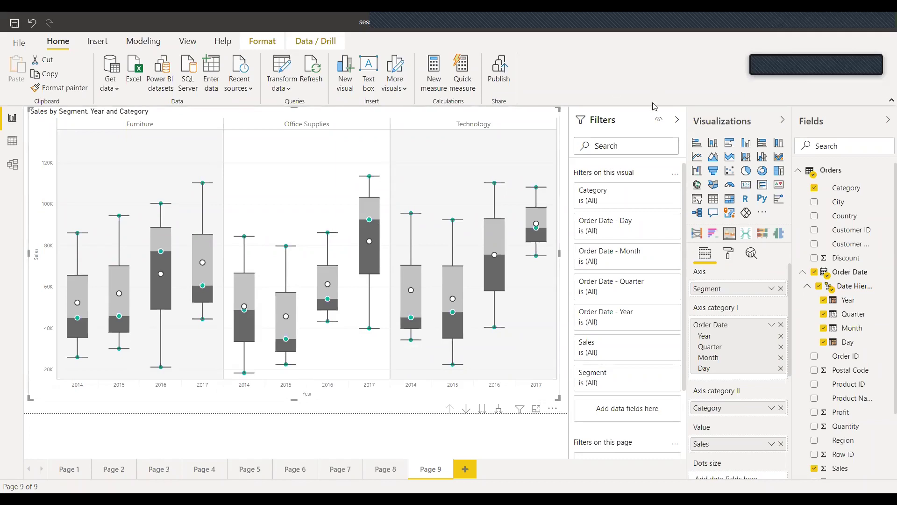
Collapse the Filters pane and select the chart of sales by category and sub-category on Page 4
click(676, 120)
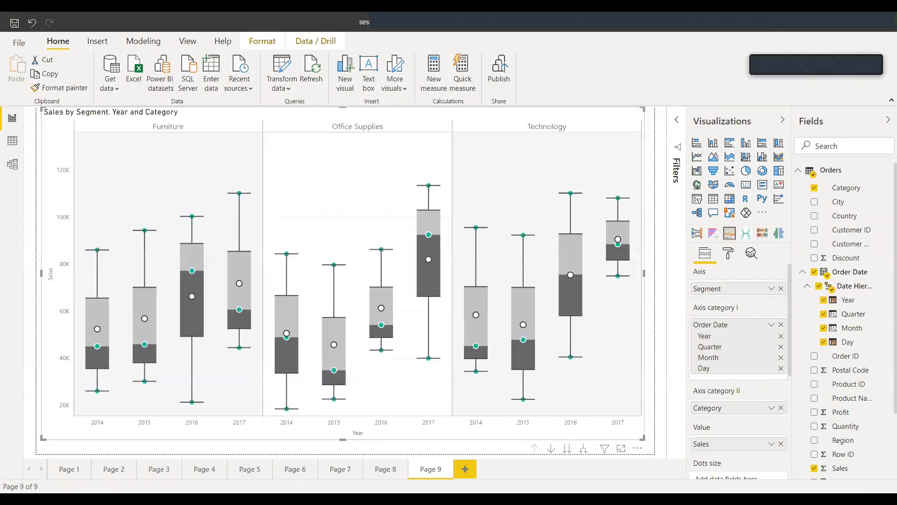
click(206, 472)
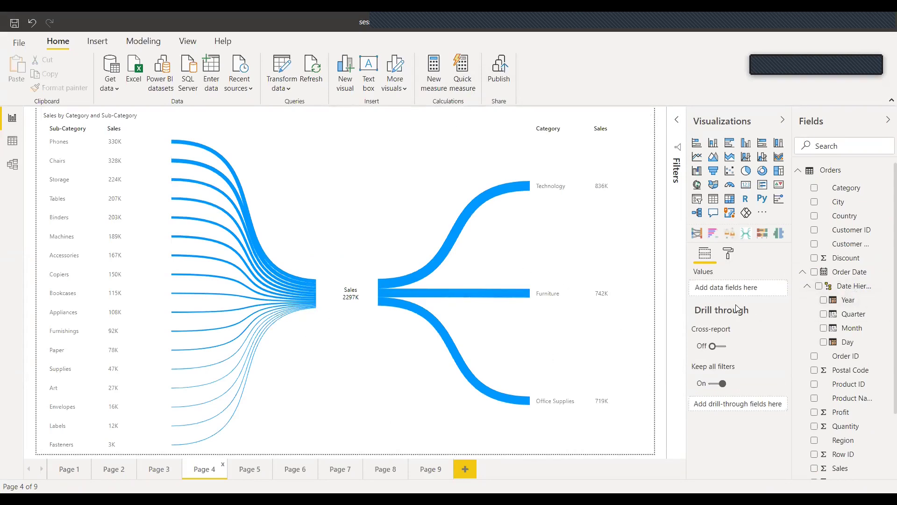
click(626, 149)
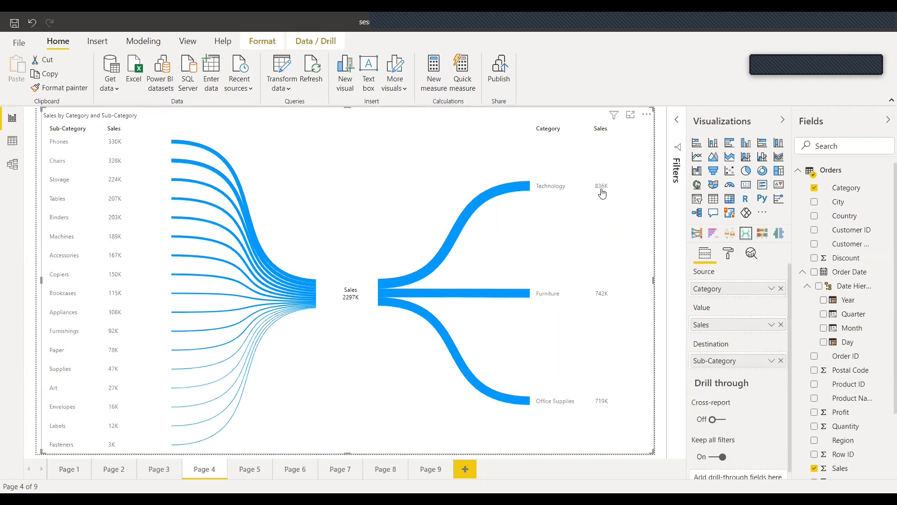
Isolate the Technology, Furniture and Office Supplies flows in turn to inspect their sub-categories, clearing each selection
click(547, 189)
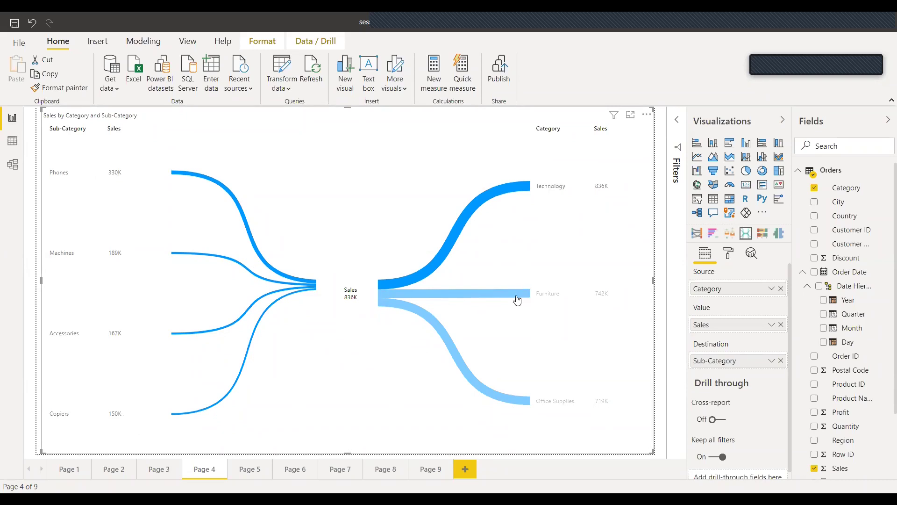
click(558, 192)
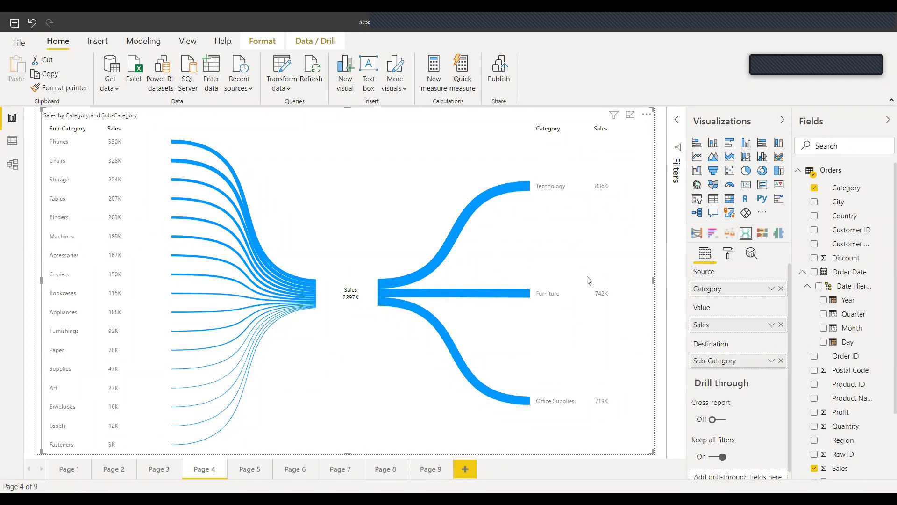
click(519, 300)
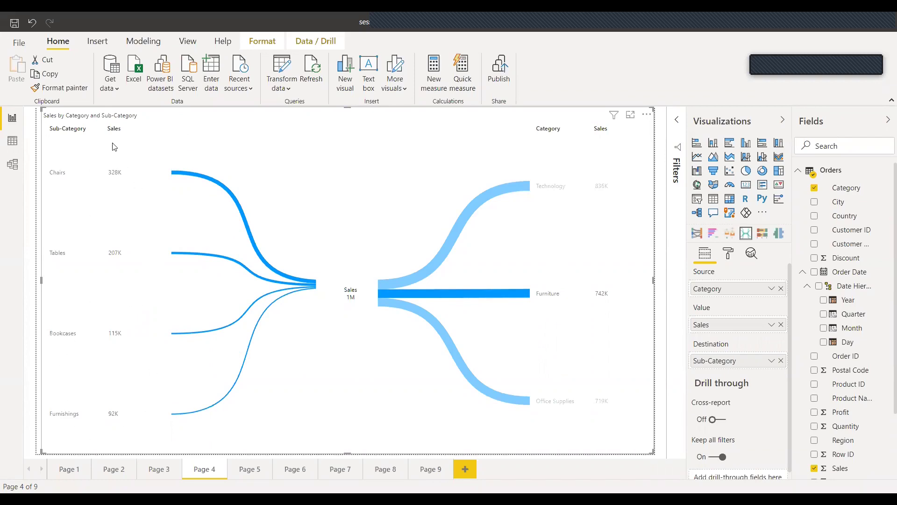
click(525, 294)
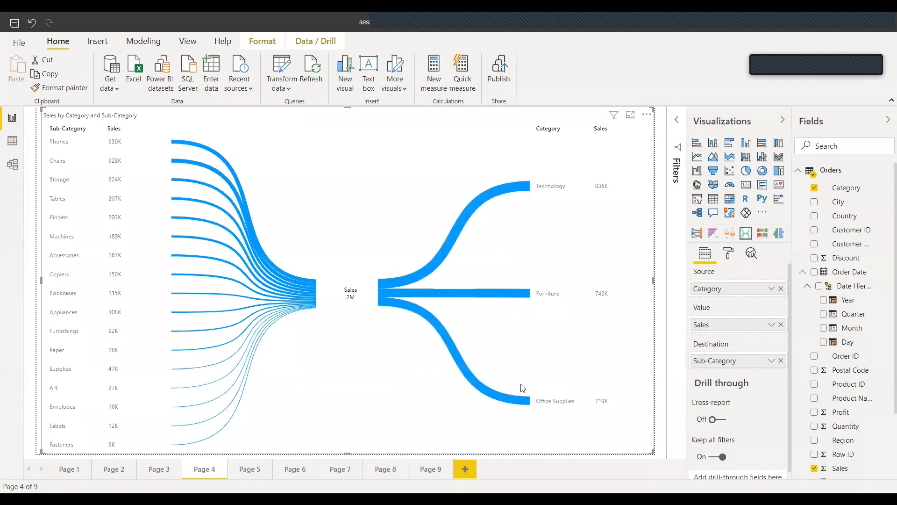
mouse_move(524, 402)
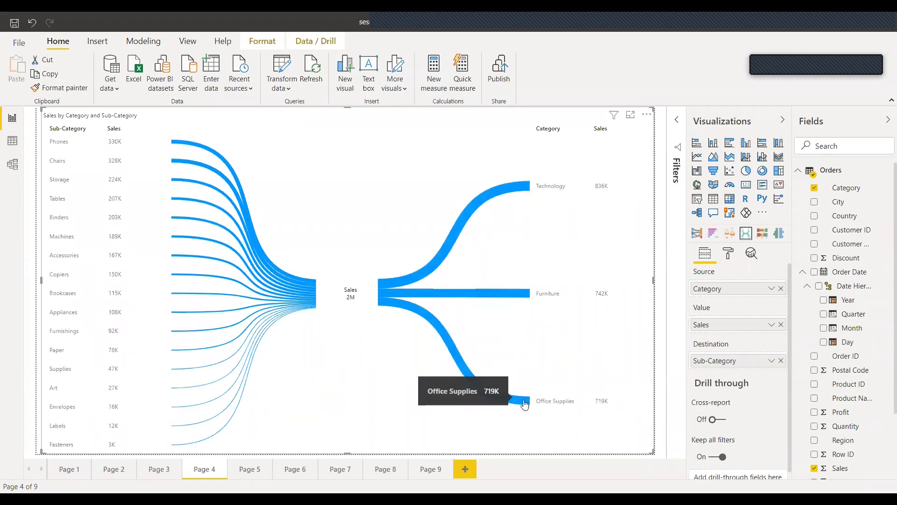
click(526, 403)
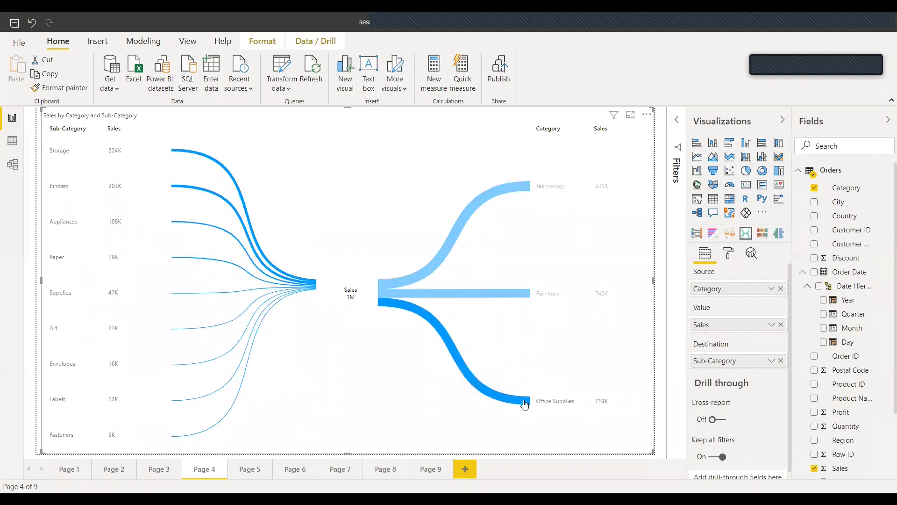
click(524, 403)
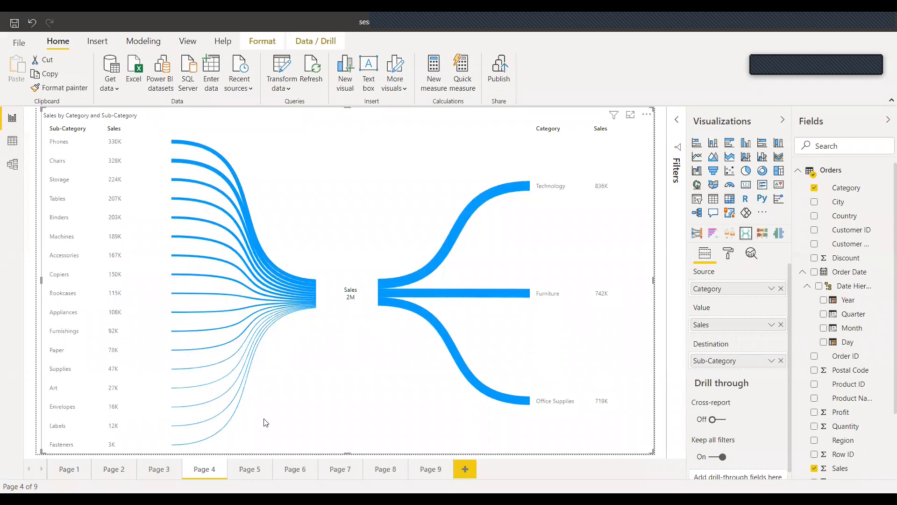
View the chart of sales by state and year on Page 5, then reselect the flow chart on Page 4
click(251, 469)
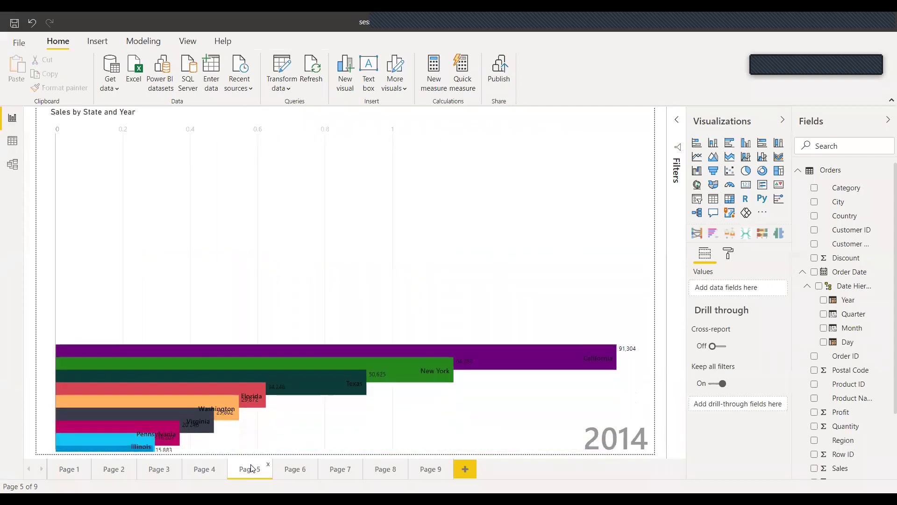
click(200, 470)
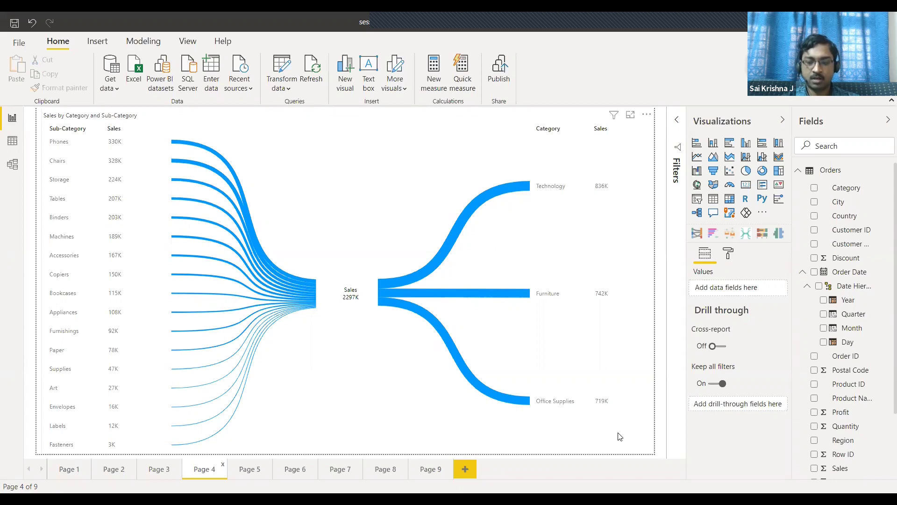
click(620, 436)
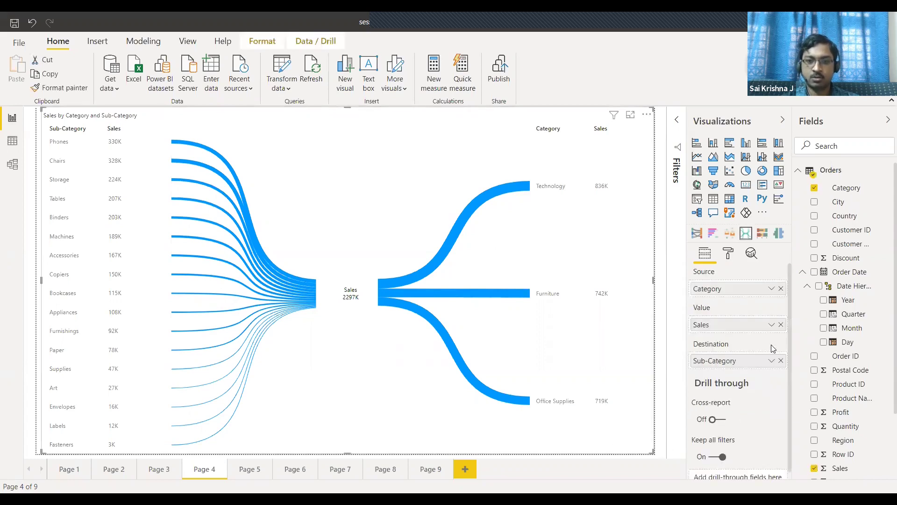
Replace the flow chart's source Category with Region and its destination Sub-Category with State
click(781, 289)
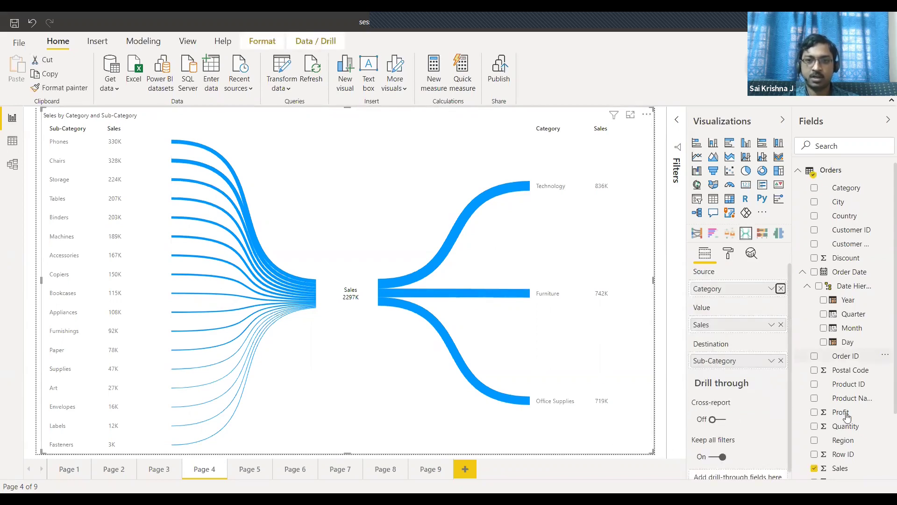
scroll(850, 437, down, 3)
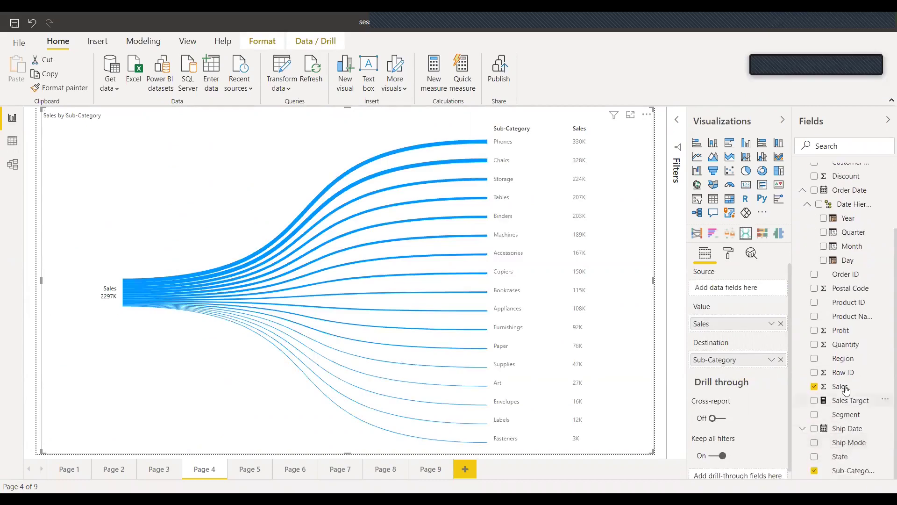
drag(843, 363, 743, 289)
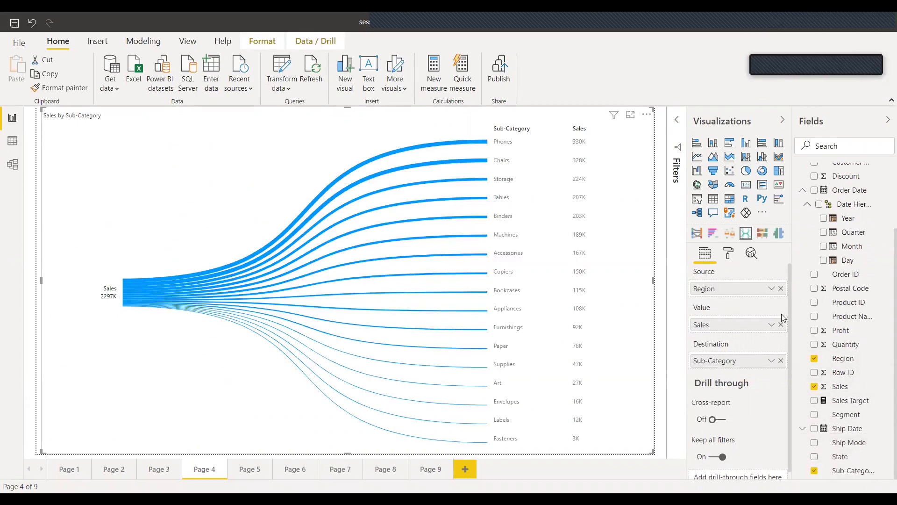
click(780, 360)
drag(836, 460, 740, 363)
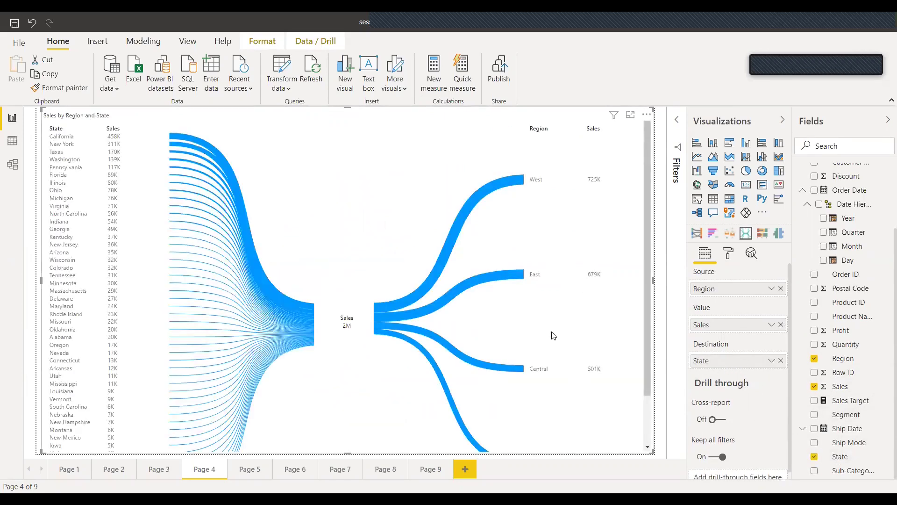
Isolate the West and East regions in turn to inspect their states, then clear the selection and look over the whole chart
scroll(553, 336, down, 1)
scroll(550, 334, up, 1)
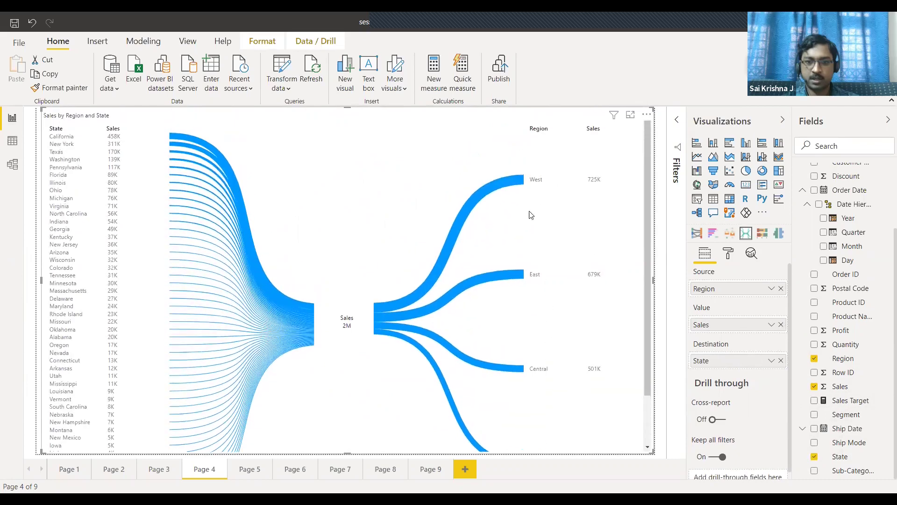
click(519, 181)
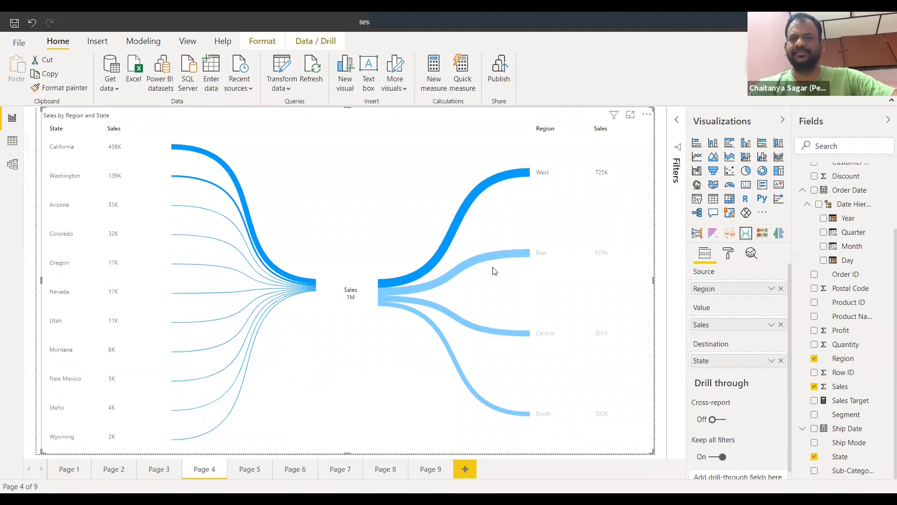
click(518, 257)
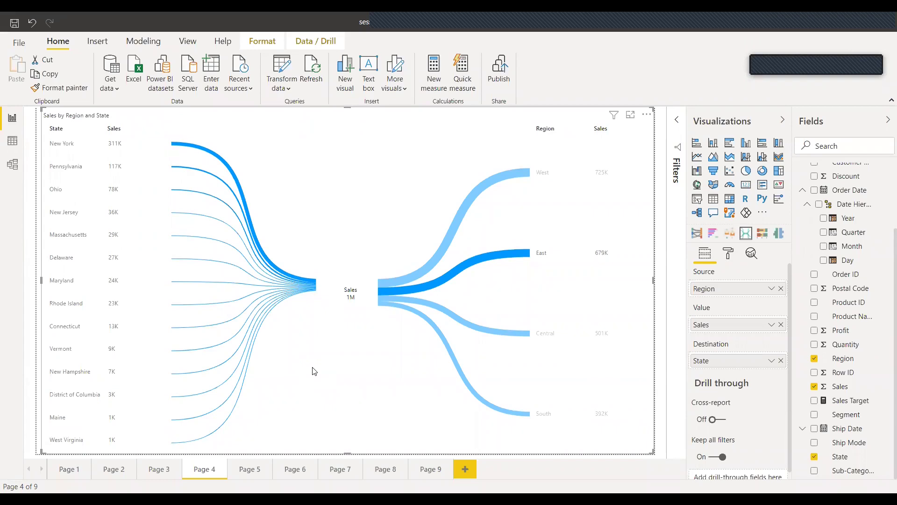
mouse_move(424, 339)
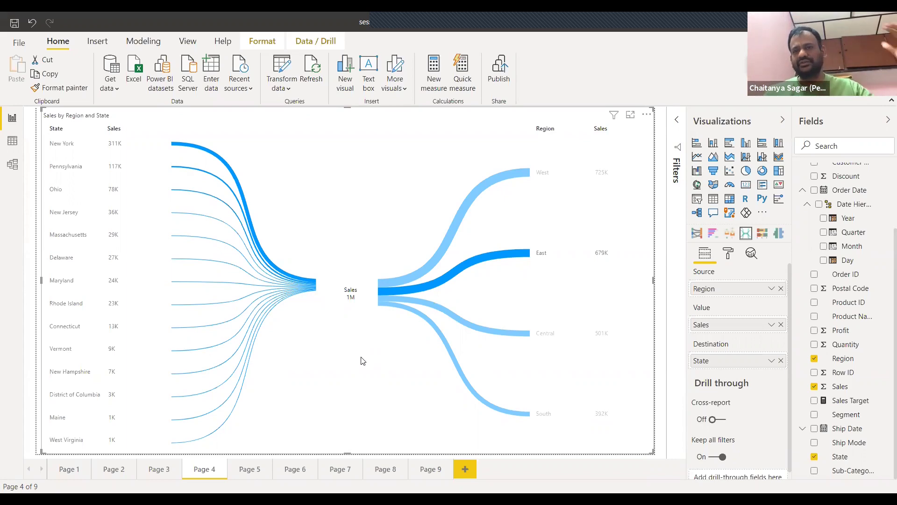
mouse_move(490, 266)
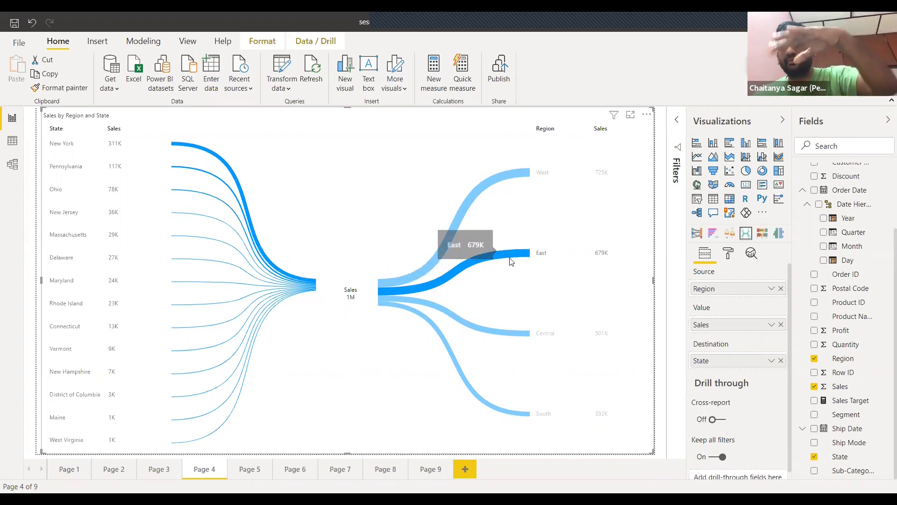
click(363, 360)
scroll(356, 368, down, 1)
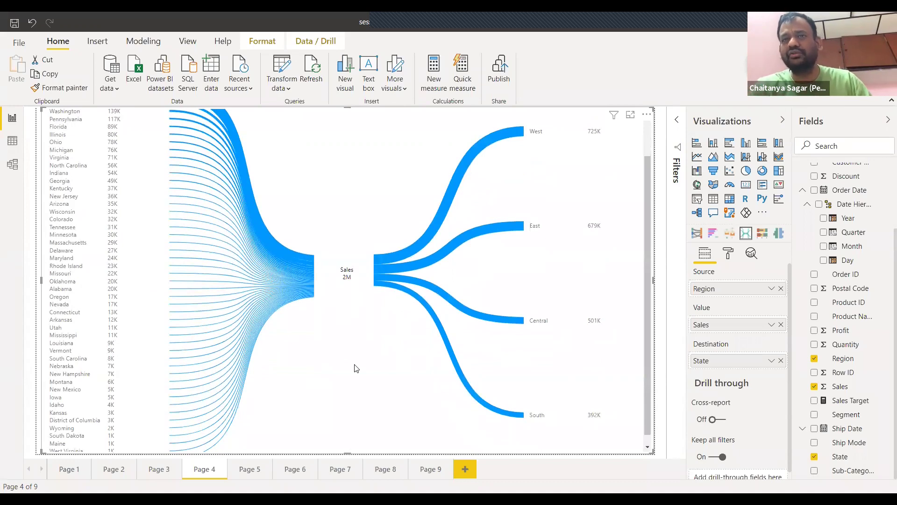
scroll(357, 368, up, 1)
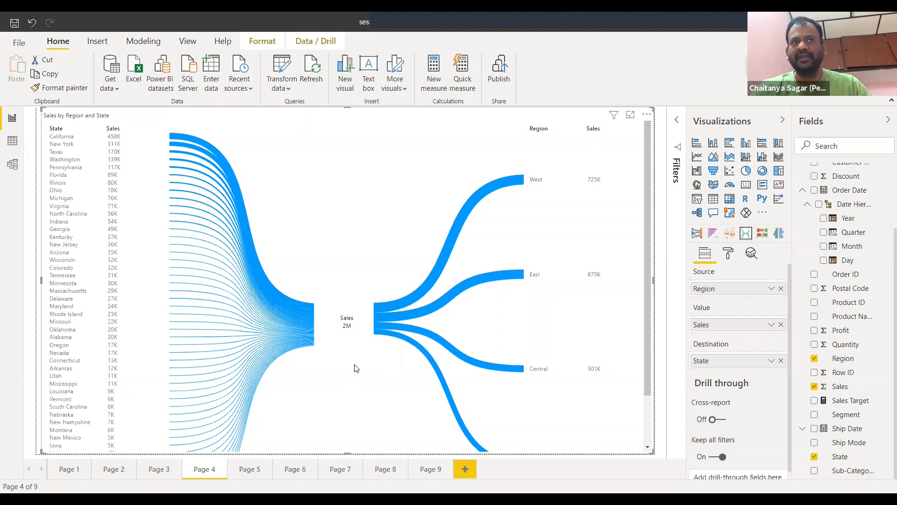
scroll(356, 368, down, 3)
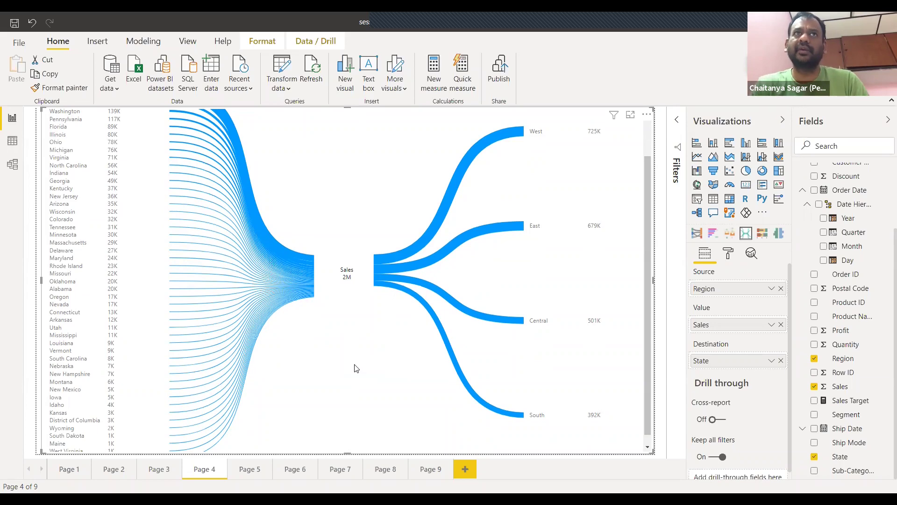
Replace the flow chart's destination field State with Sub-Category, keeping Region as the source
scroll(355, 368, up, 1)
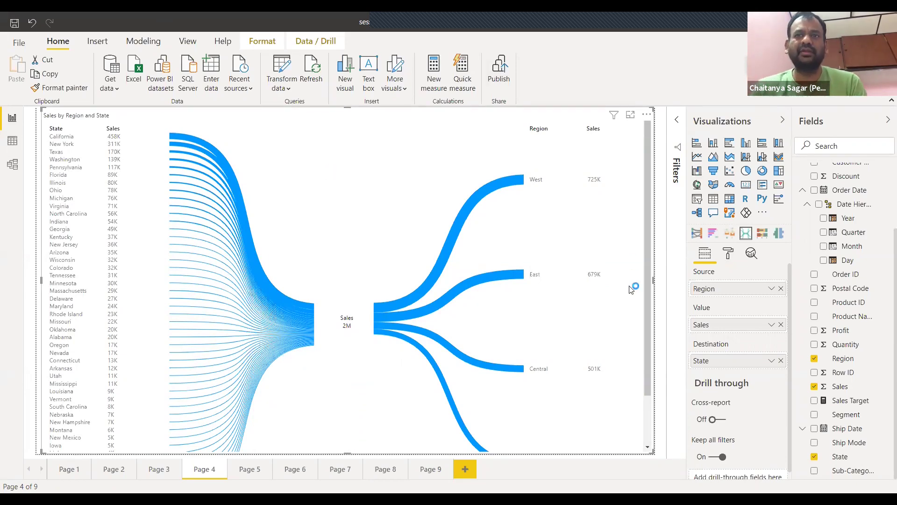
mouse_move(511, 282)
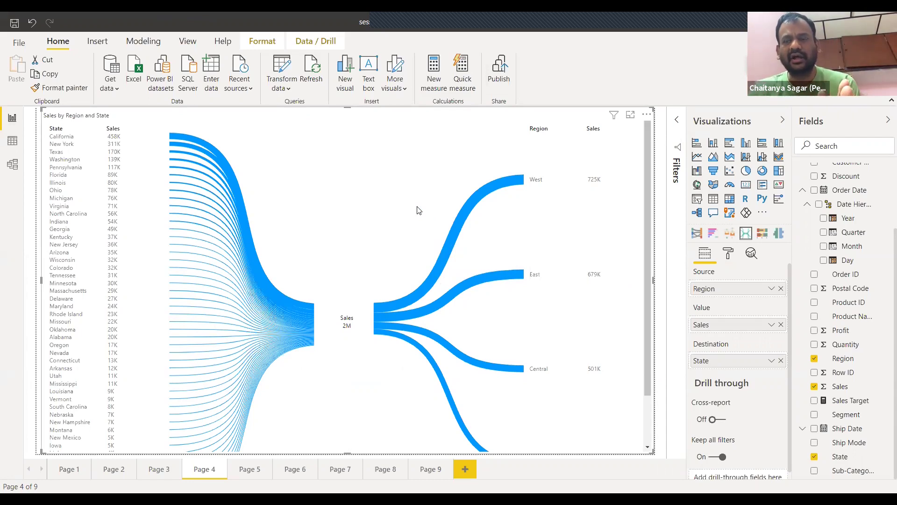
scroll(418, 210, down, 3)
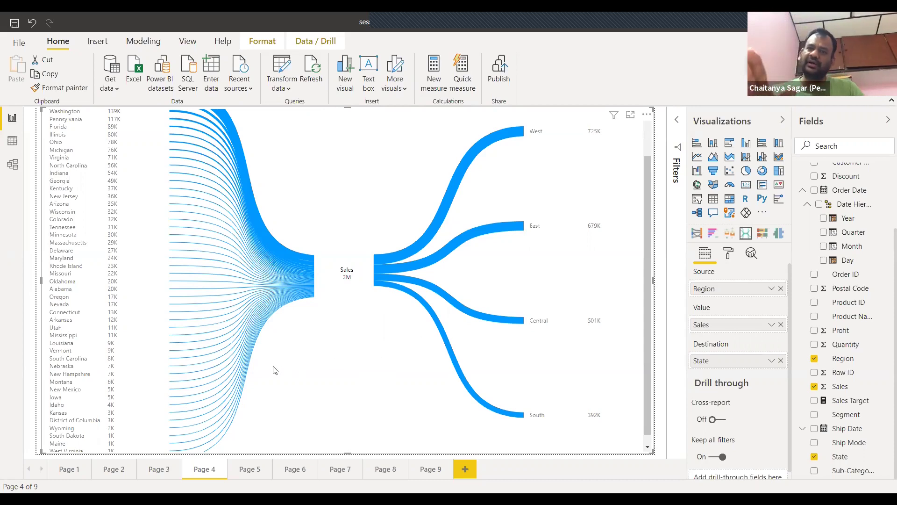
scroll(275, 370, up, 3)
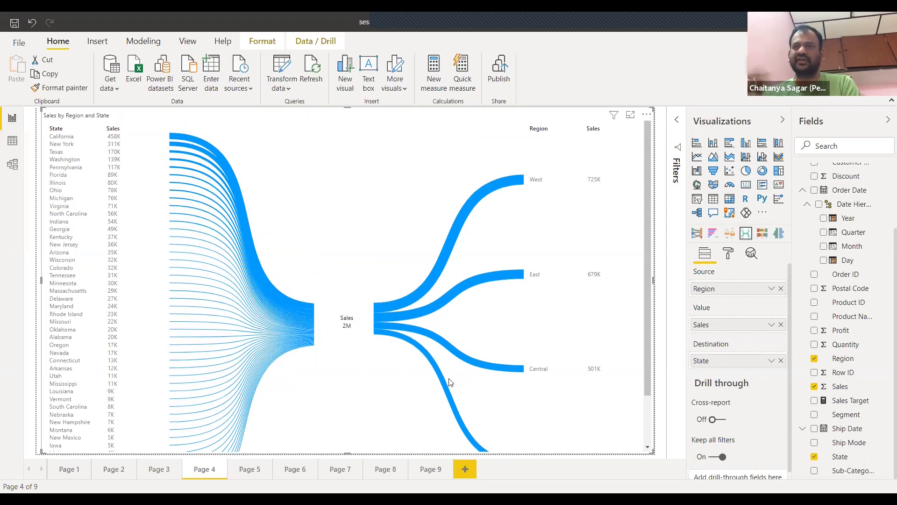
click(780, 361)
drag(850, 473, 736, 350)
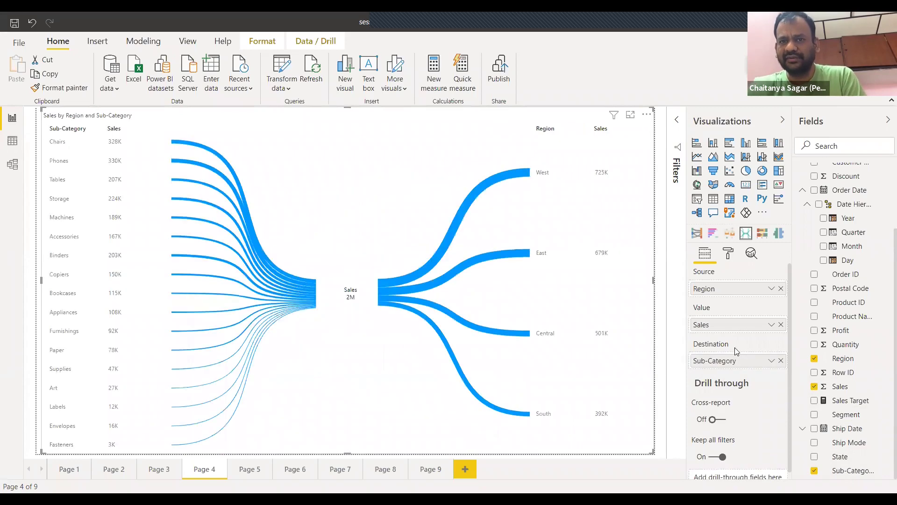
Isolate the West, East and Central regions in turn to inspect their sub-category sales, clearing each selection
click(515, 176)
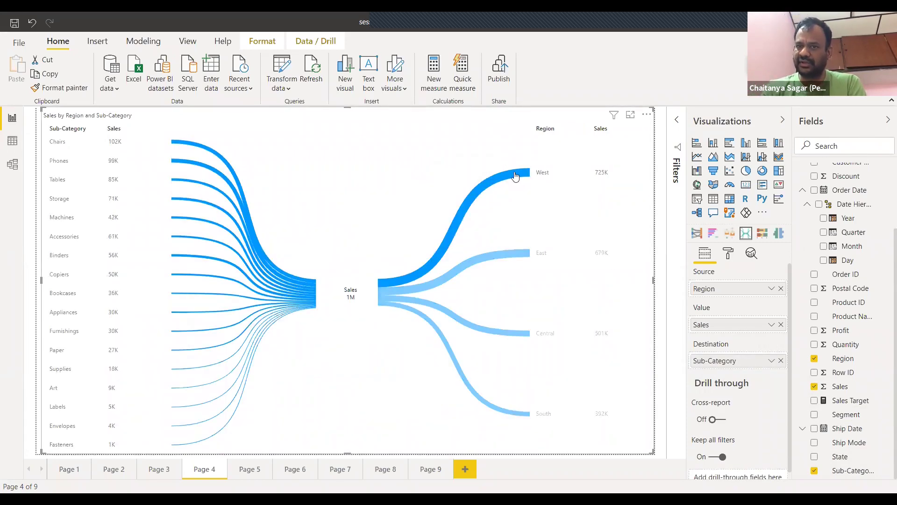
click(516, 177)
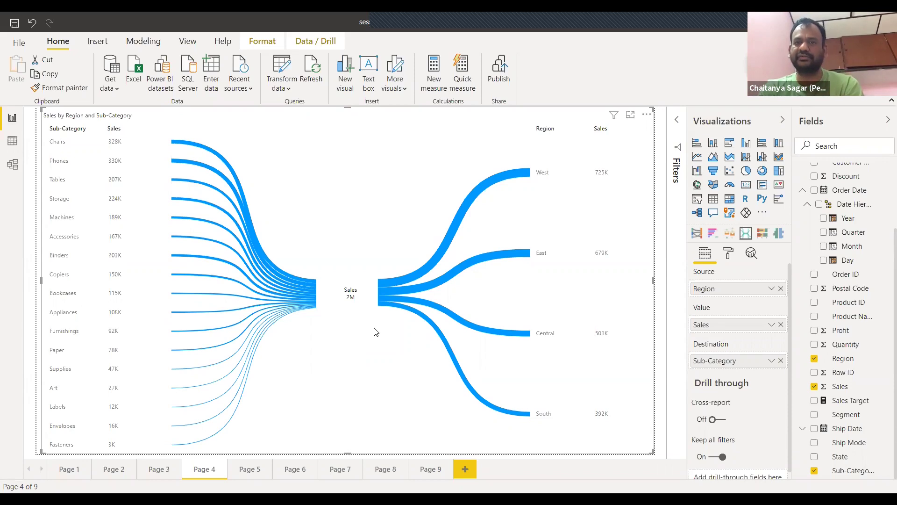
mouse_move(499, 263)
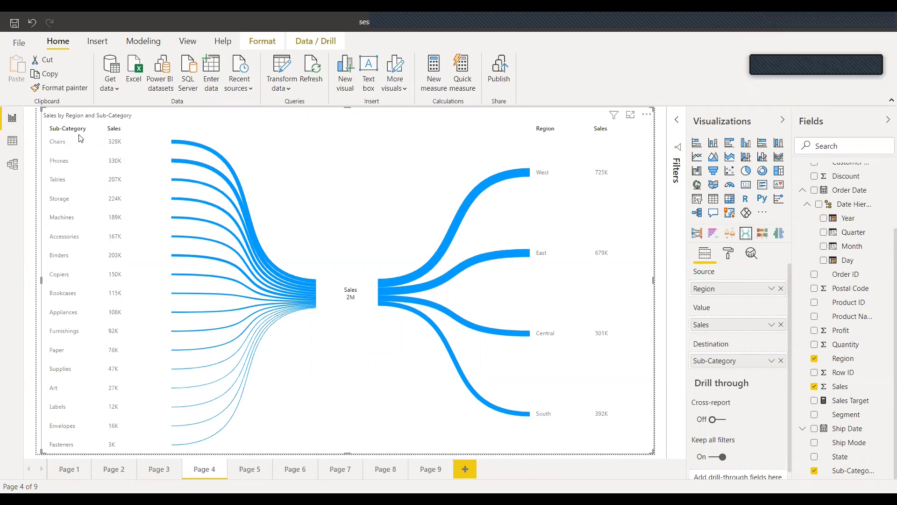
click(506, 260)
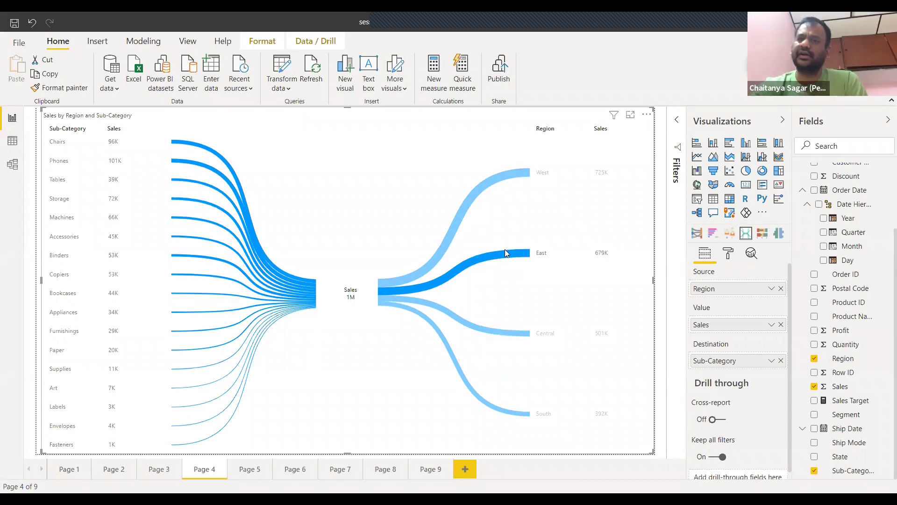
click(465, 275)
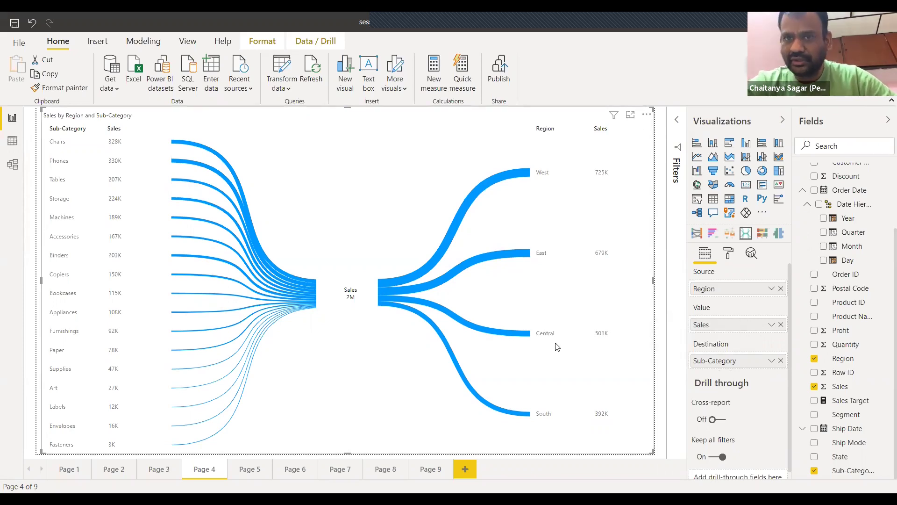
click(518, 338)
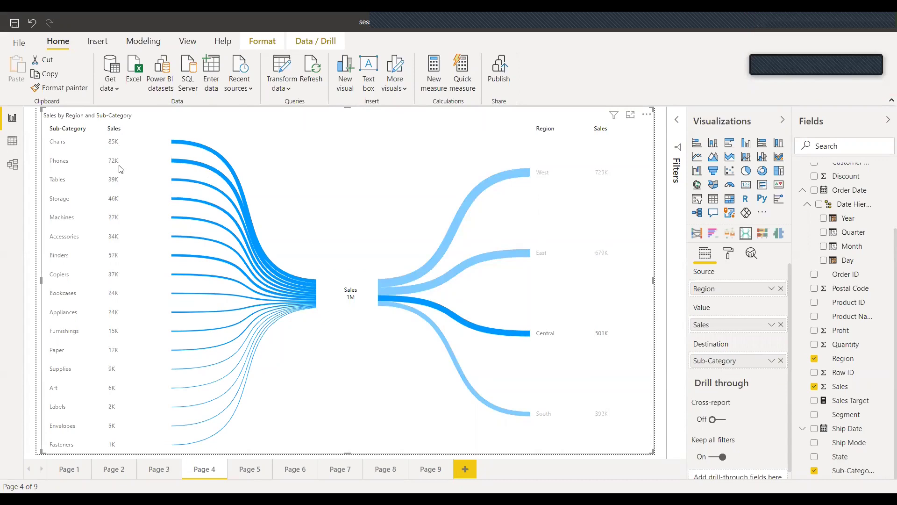
click(514, 340)
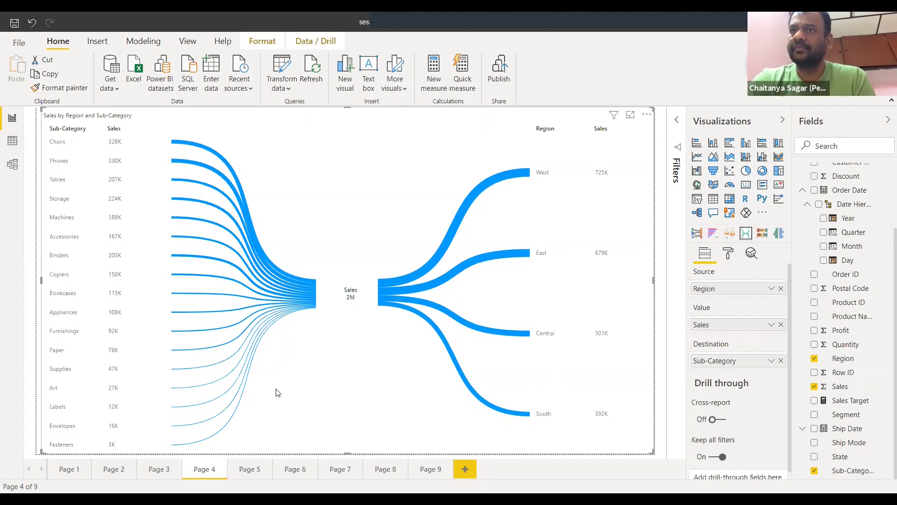
Select the animated sales by state and year chart on Page 5 and check the options of its Order Date period field
click(243, 467)
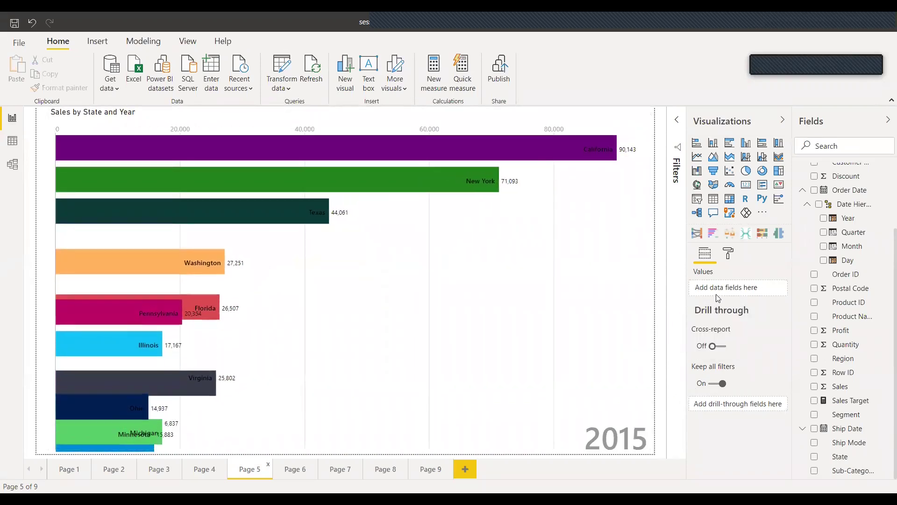
click(636, 385)
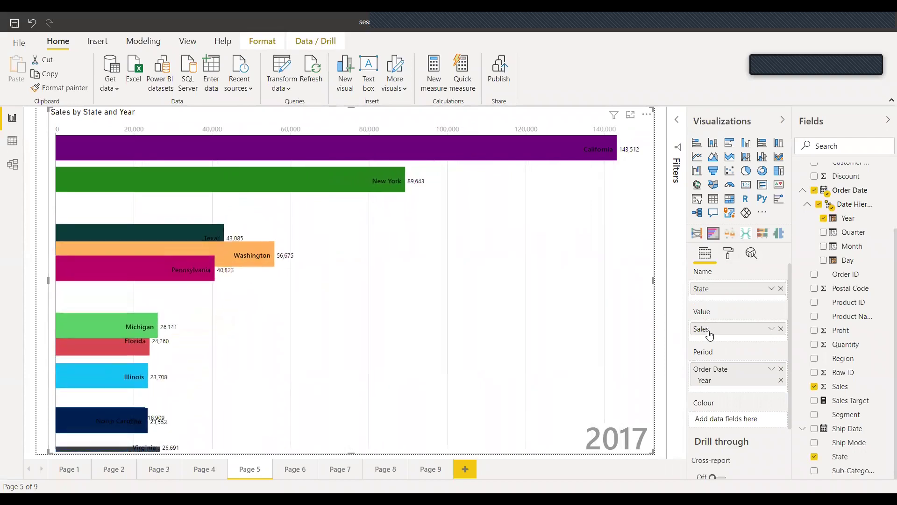
click(772, 369)
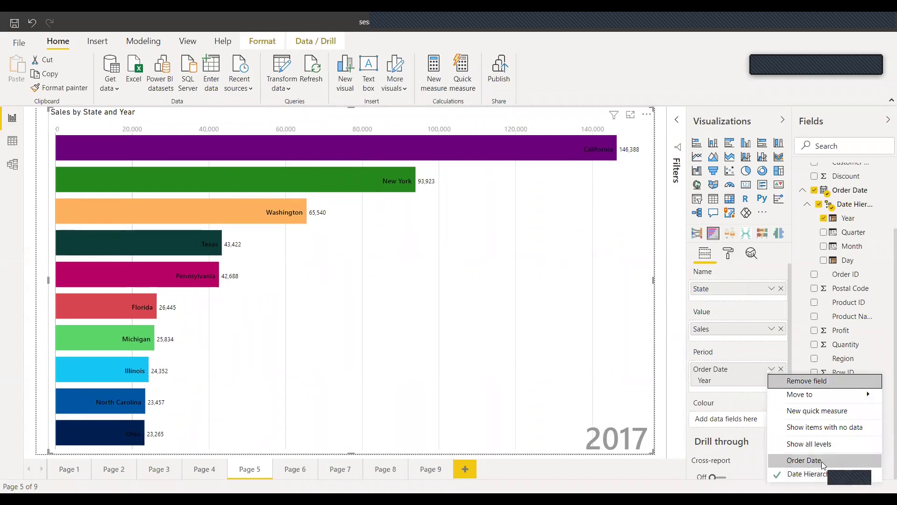
click(747, 405)
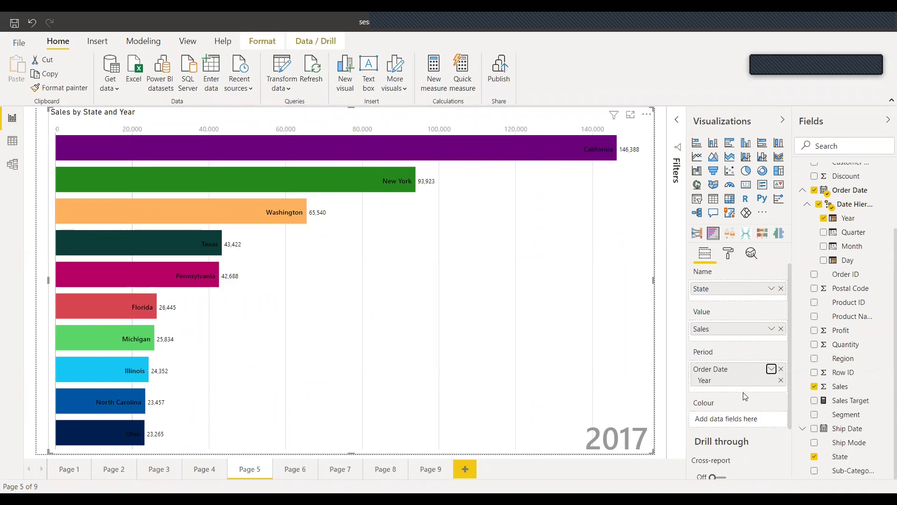
Turn on hideGrid in the animated chart's Wishyoulization Settings and look through its other formatting options
click(728, 255)
click(728, 316)
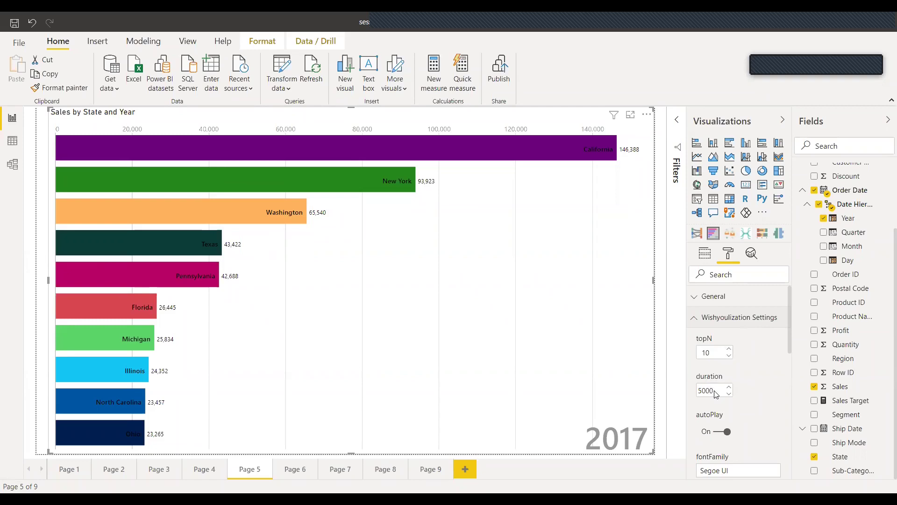
scroll(716, 394, down, 3)
scroll(714, 394, down, 3)
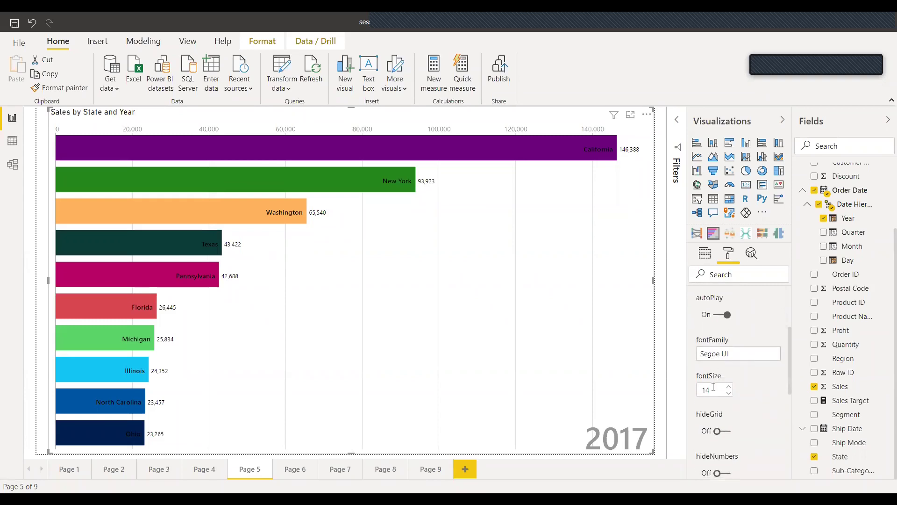
scroll(717, 377, down, 3)
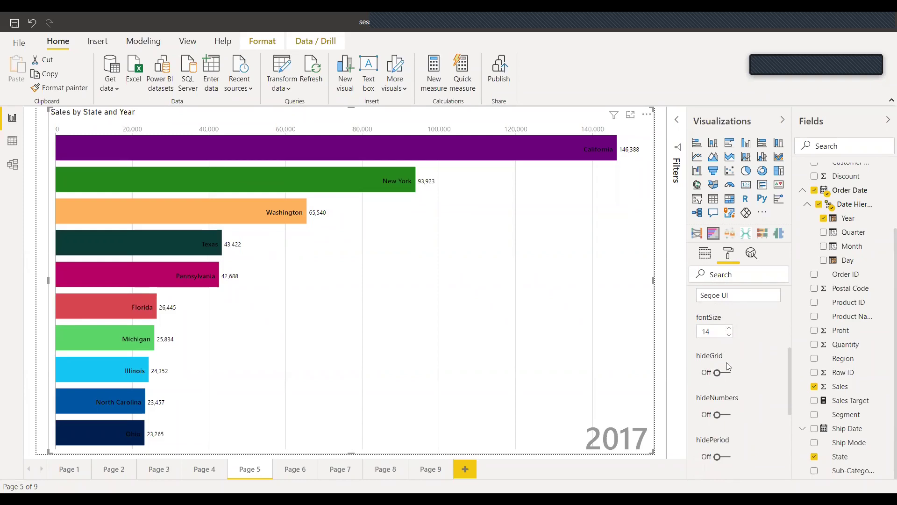
click(725, 373)
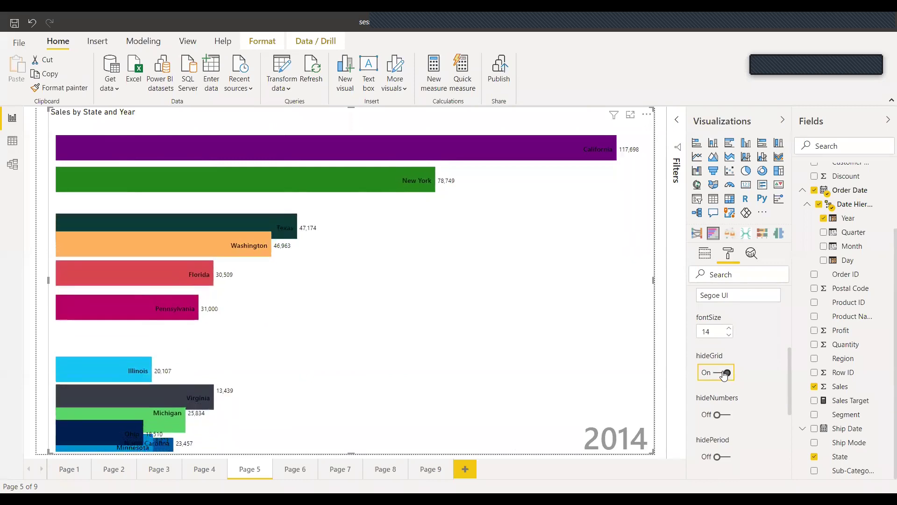
scroll(717, 411, down, 3)
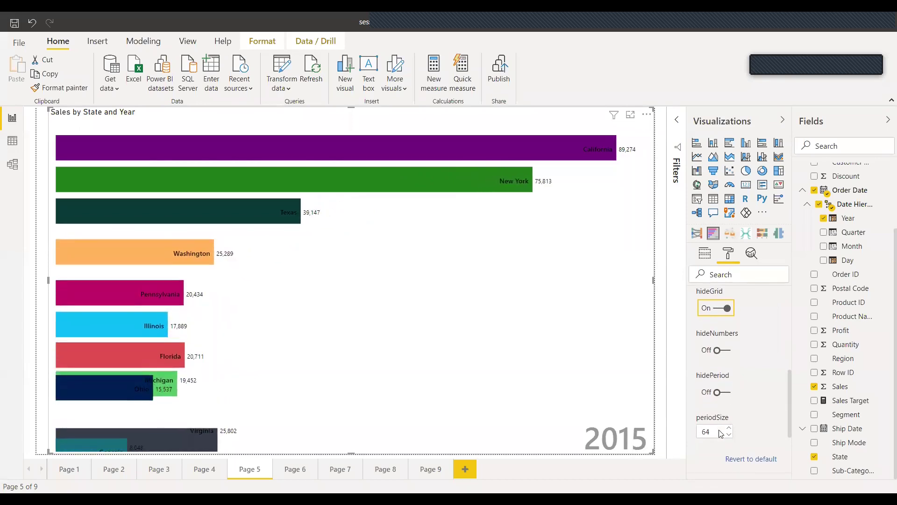
scroll(722, 406, down, 3)
scroll(720, 392, up, 10)
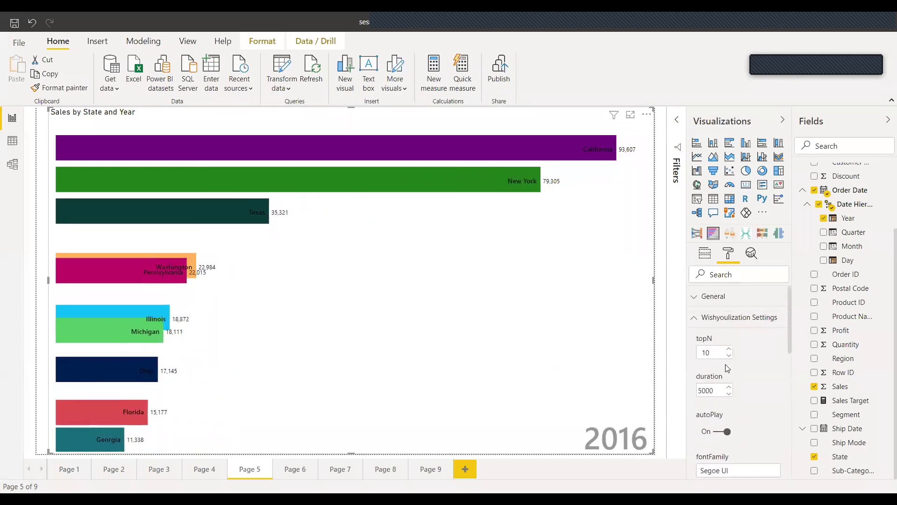
click(729, 324)
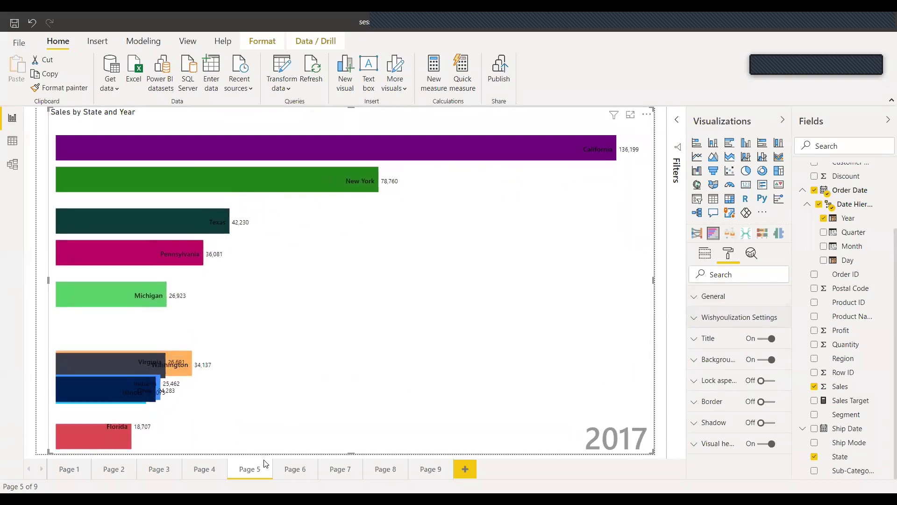
View the bullet chart on Page 6, then turn off autoPlay for the animated chart on Page 5
click(294, 473)
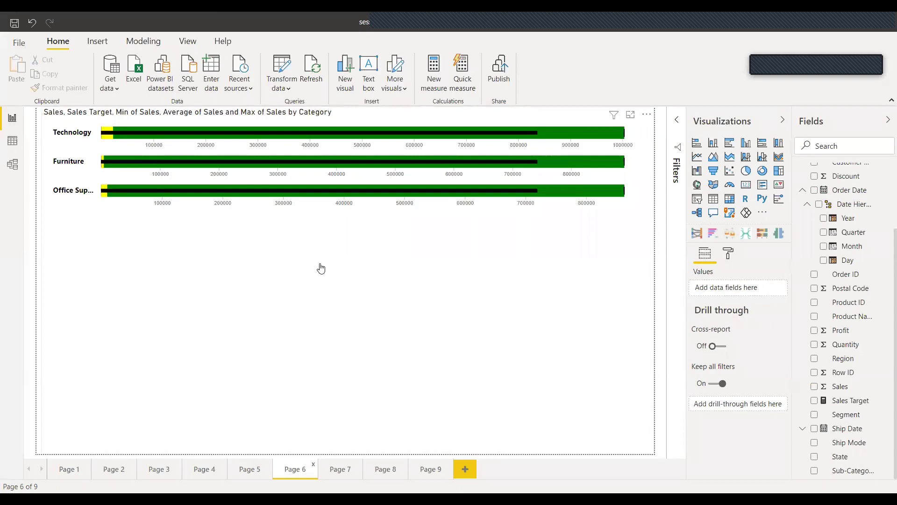
click(246, 469)
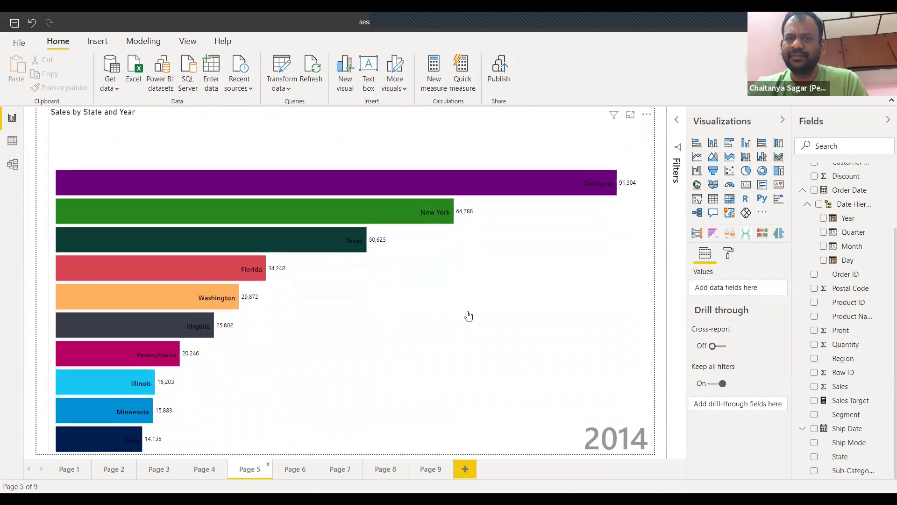
click(729, 258)
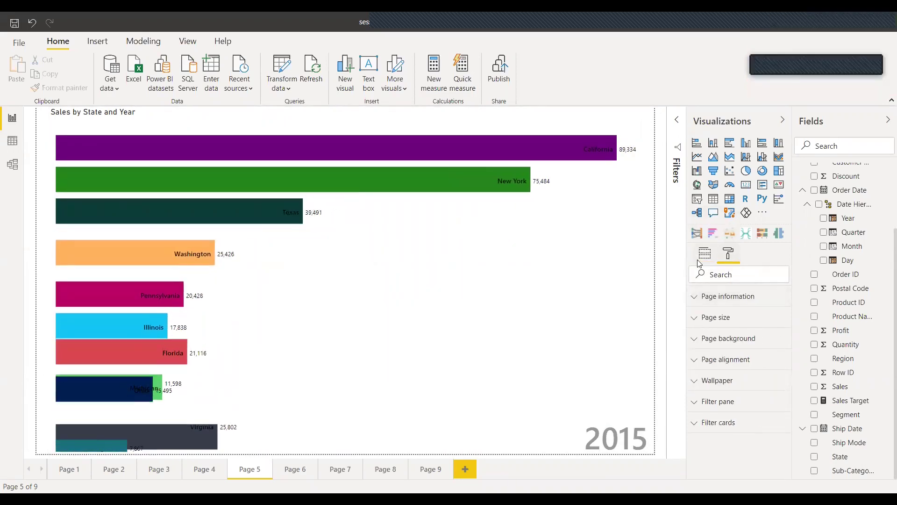
click(613, 298)
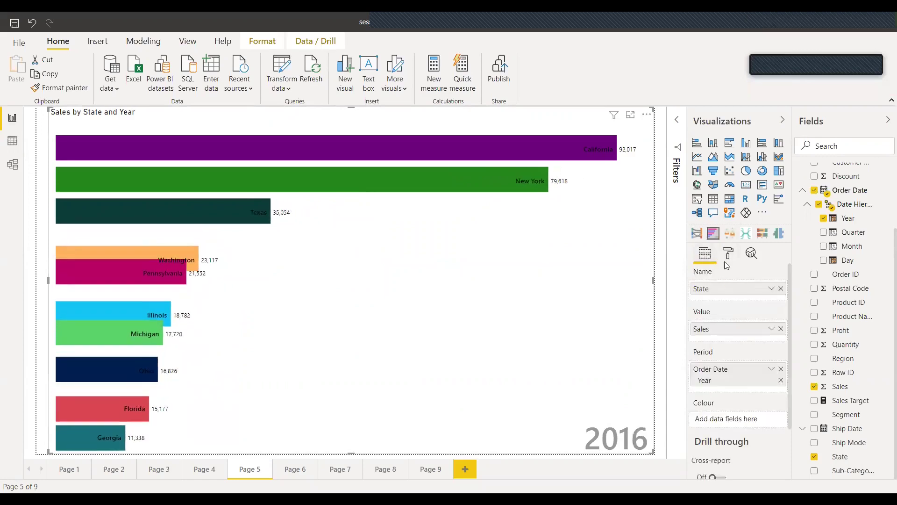
click(729, 254)
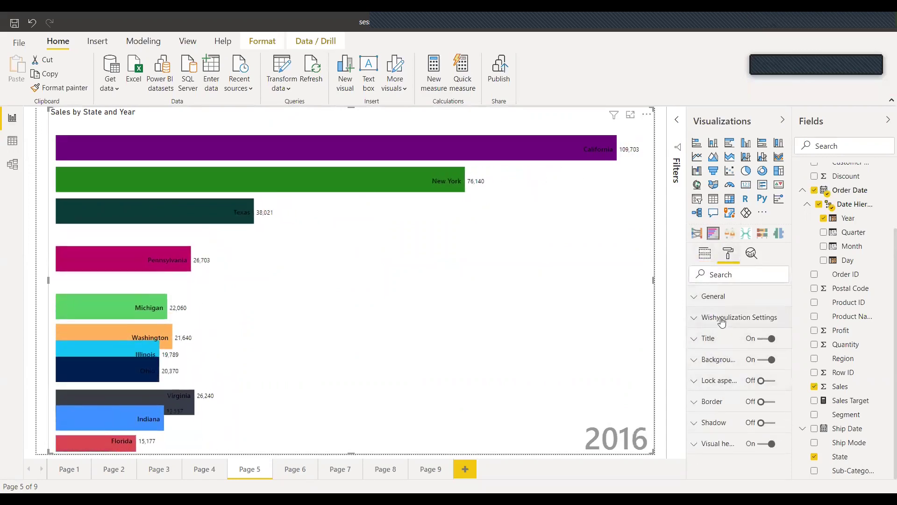
click(722, 317)
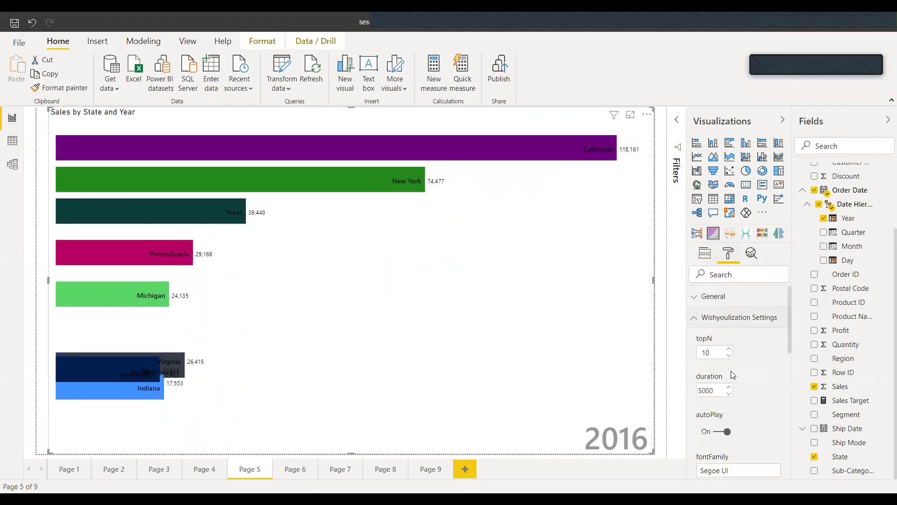
click(721, 432)
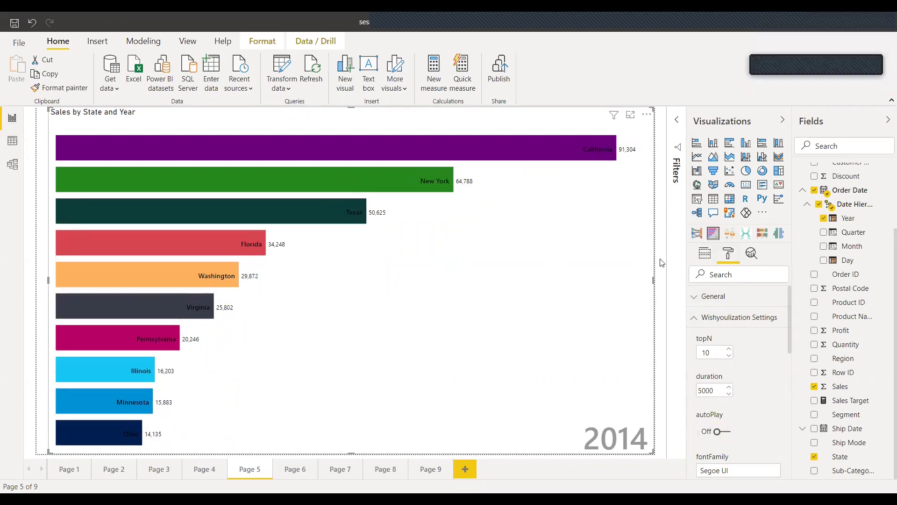
Adjust the animated chart's width slightly at its side edges, then switch to Page 4 and back to check playback
mouse_move(654, 279)
mouse_down()
mouse_move(641, 283)
mouse_move(653, 279)
mouse_up()
mouse_move(48, 280)
mouse_down()
mouse_move(61, 282)
mouse_move(47, 281)
mouse_up()
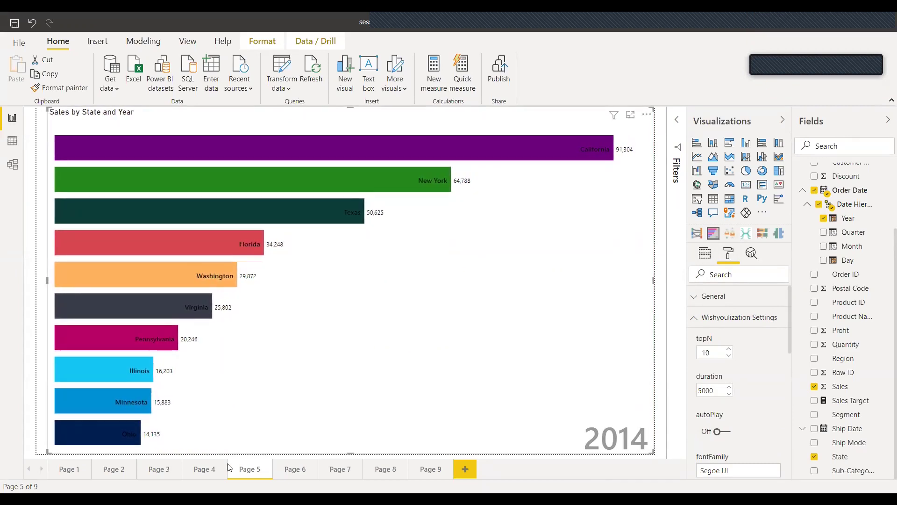
click(214, 466)
click(248, 471)
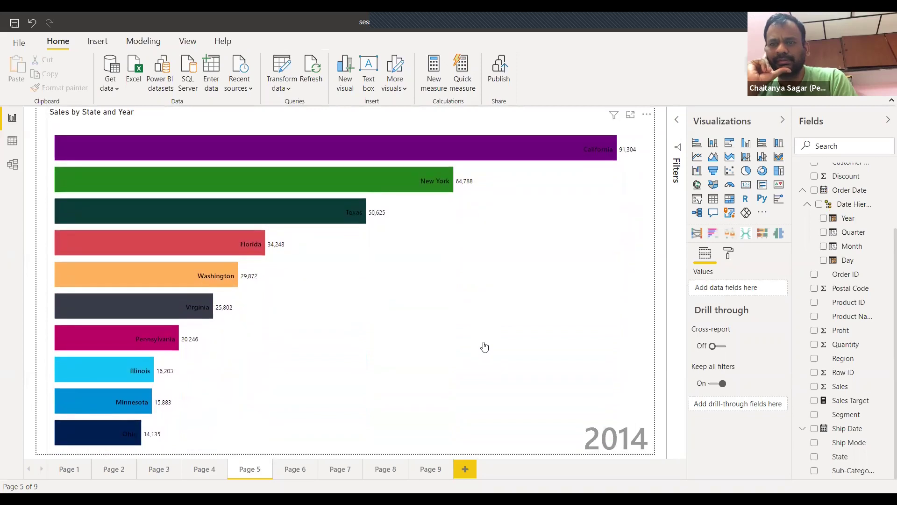
Turn on autoPlay for the animated sales by state and year chart in its Wishyoulization Settings
click(484, 346)
click(722, 254)
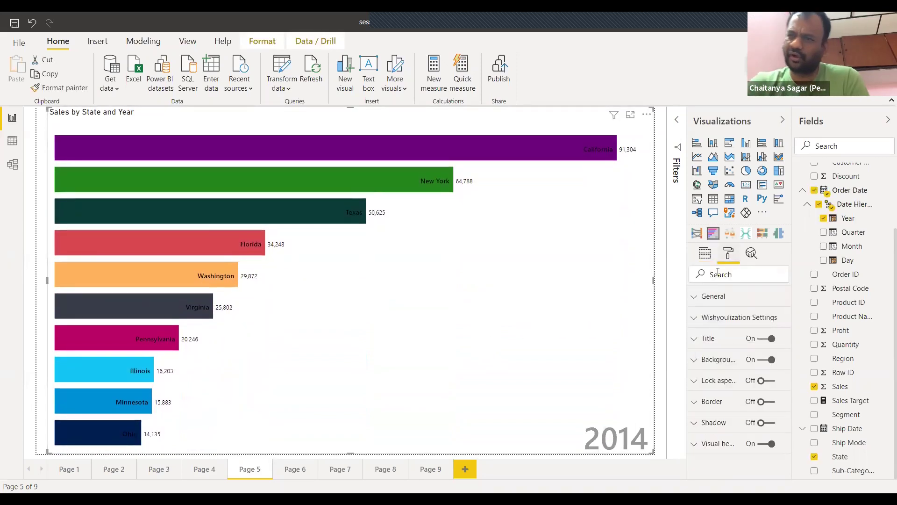
click(730, 317)
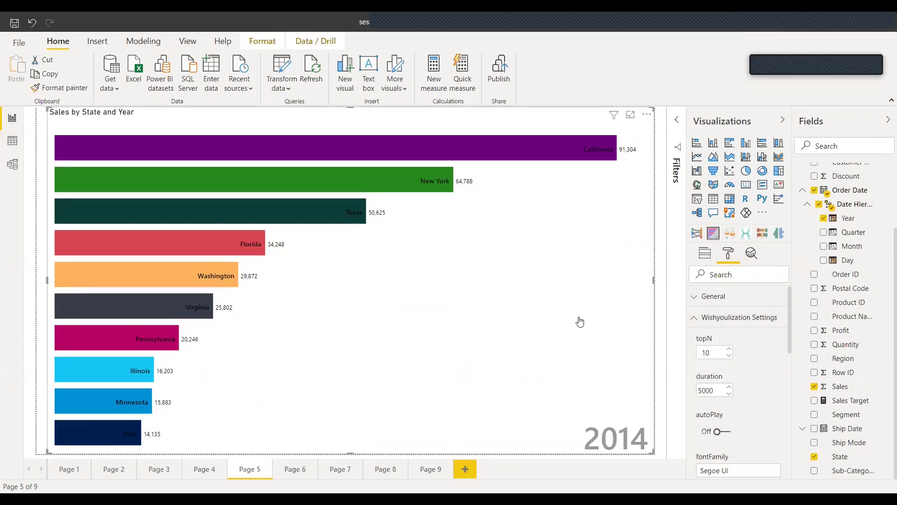
click(728, 435)
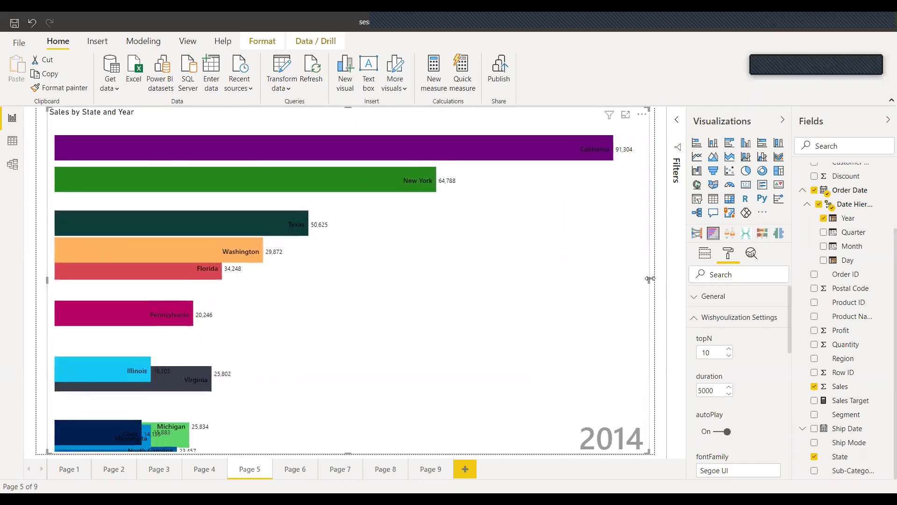
Widen the animated chart slightly, then browse the Time category of AppSource visuals to locate Animated Bar Chart Race
drag(649, 278, 654, 279)
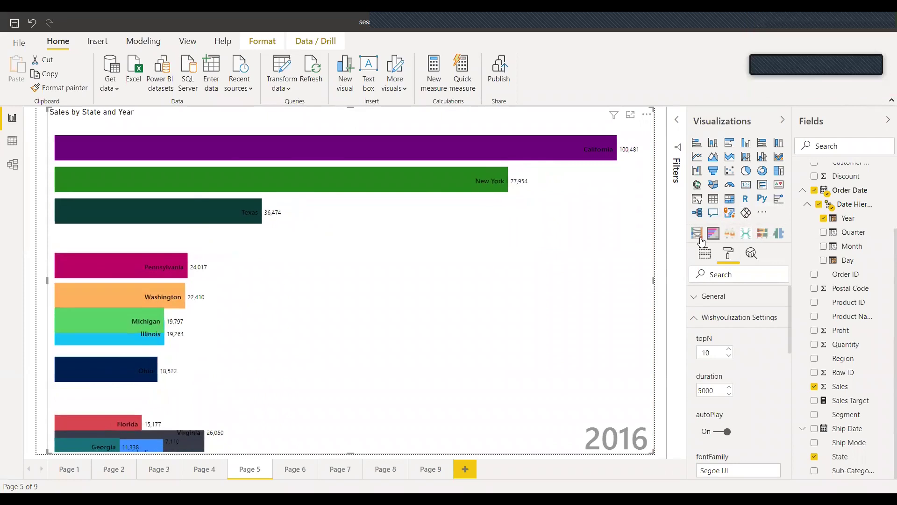
click(763, 213)
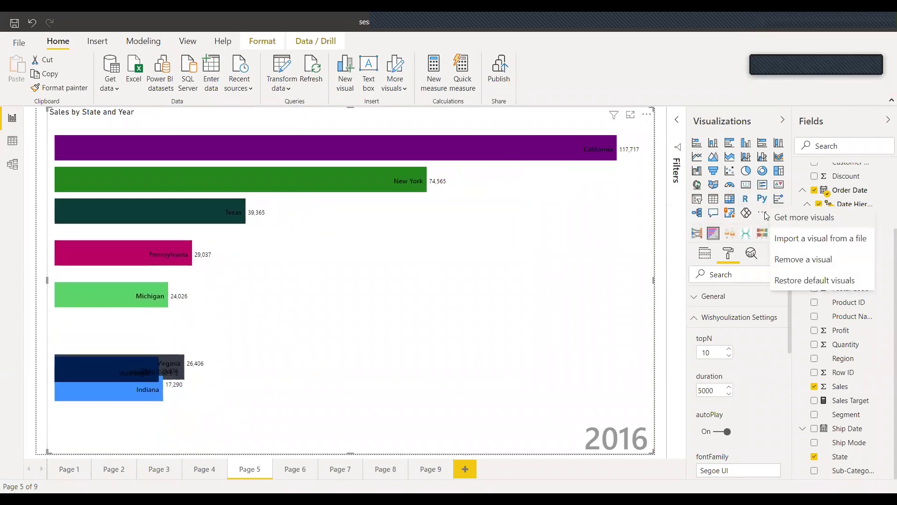
click(781, 218)
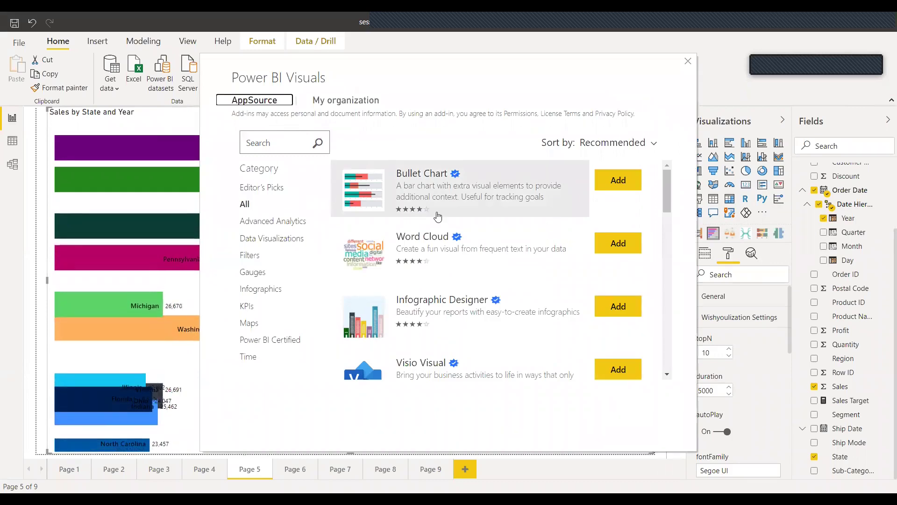
scroll(438, 216, down, 2)
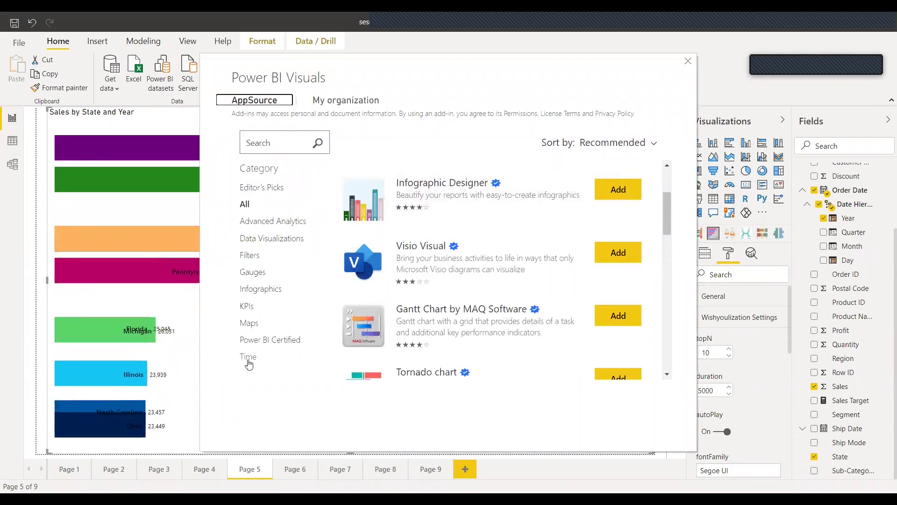
click(245, 357)
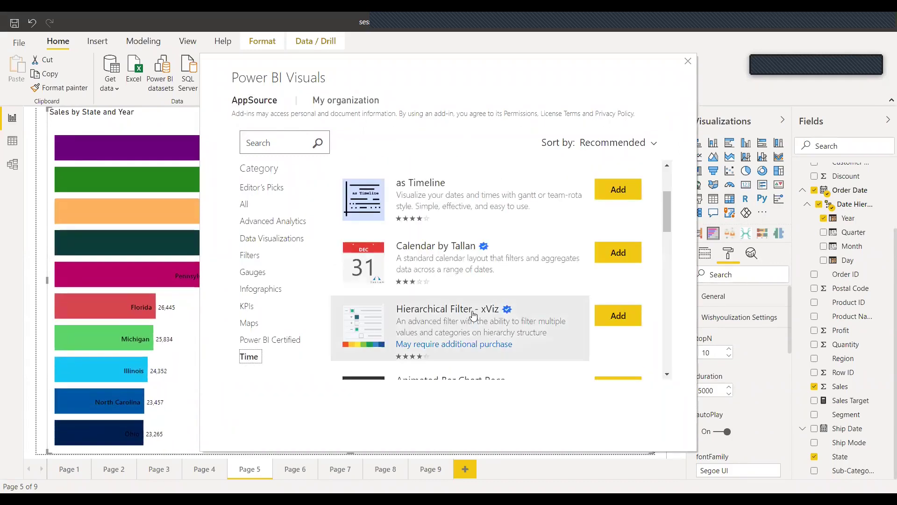
scroll(474, 308, down, 2)
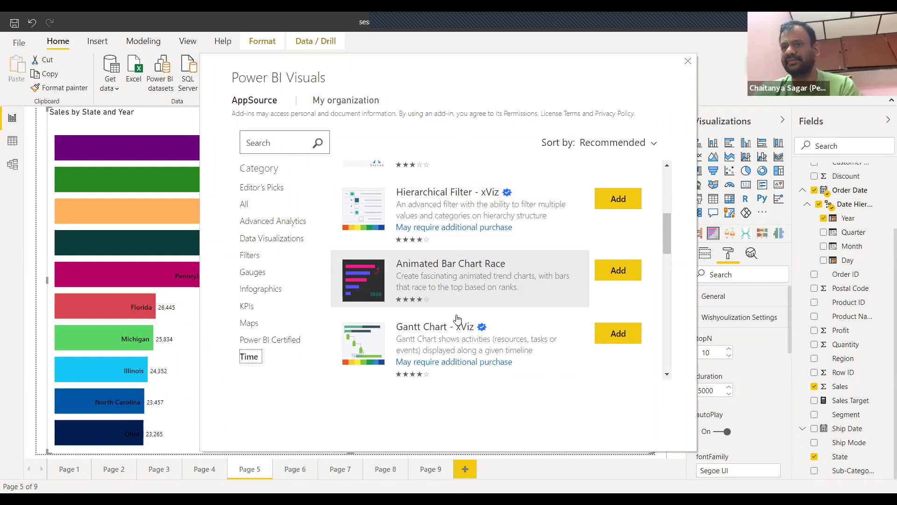
scroll(425, 345, up, 1)
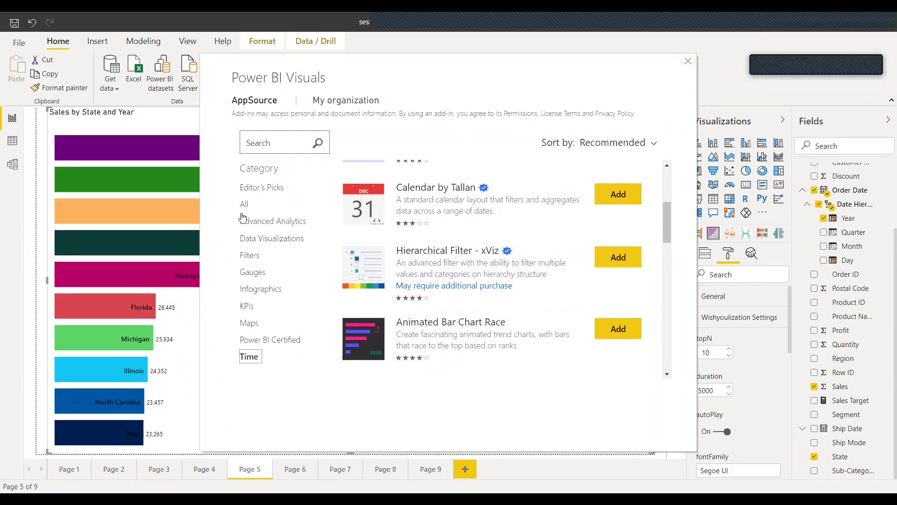
click(688, 63)
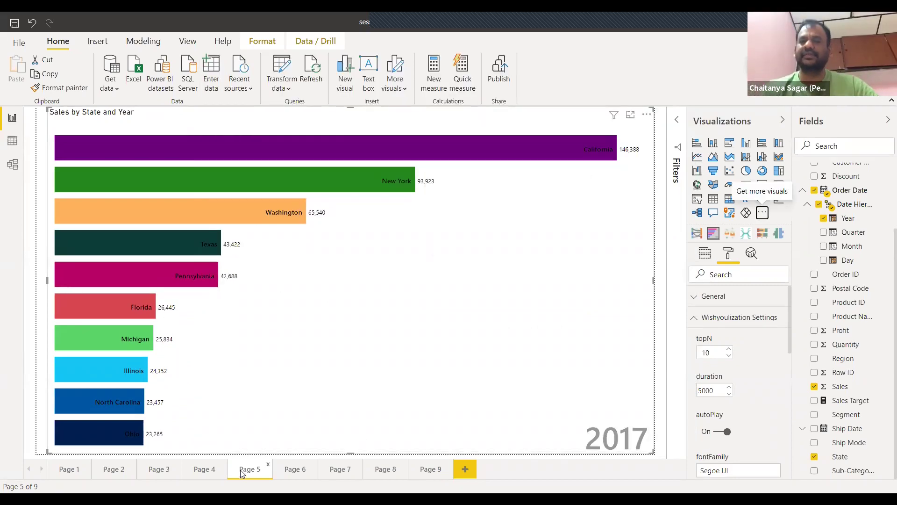
Clear the Target Value, Minimum, Satisfactory and Good fields of the bullet chart on Page 6, keeping Category and Sales
click(284, 470)
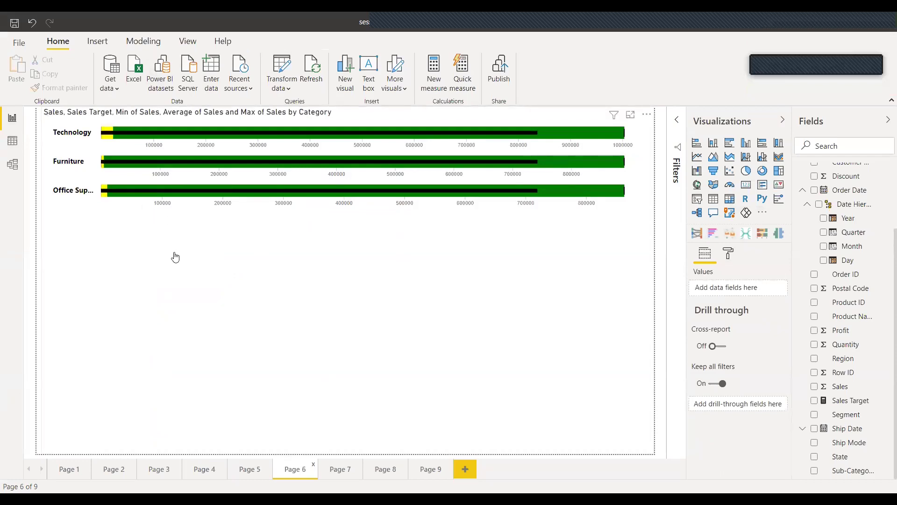
click(175, 258)
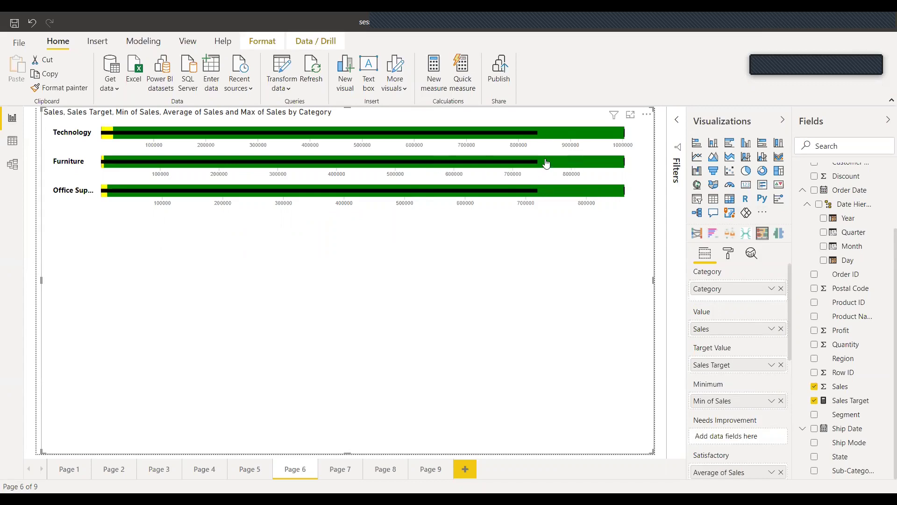
scroll(849, 292, up, 1)
scroll(849, 292, up, 1)
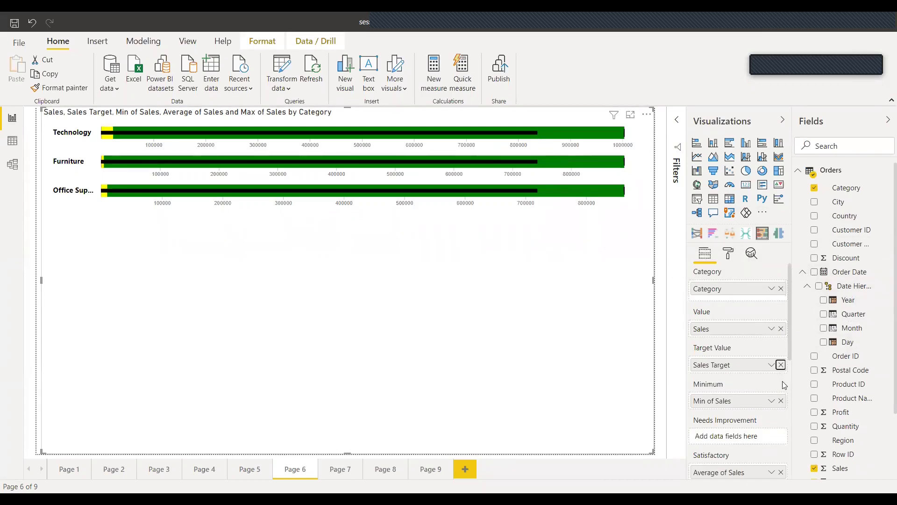
click(780, 364)
click(781, 400)
scroll(776, 404, down, 3)
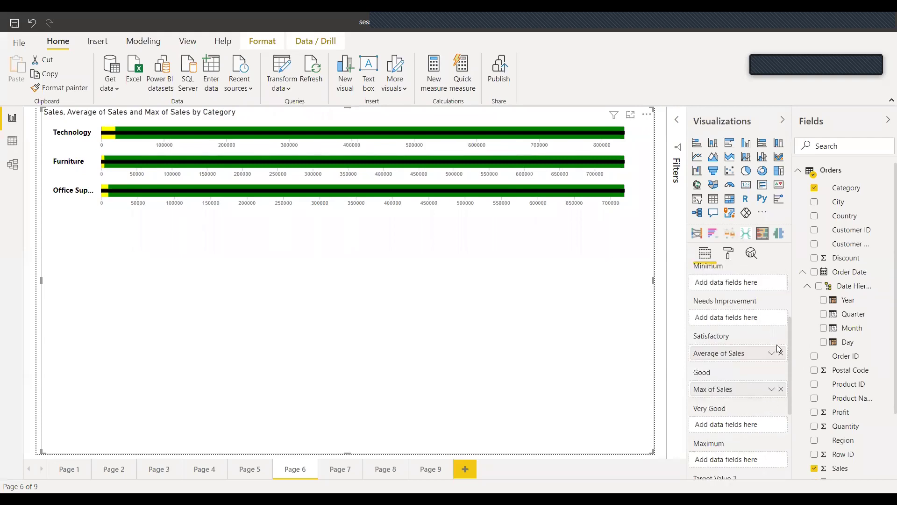
click(780, 352)
click(781, 388)
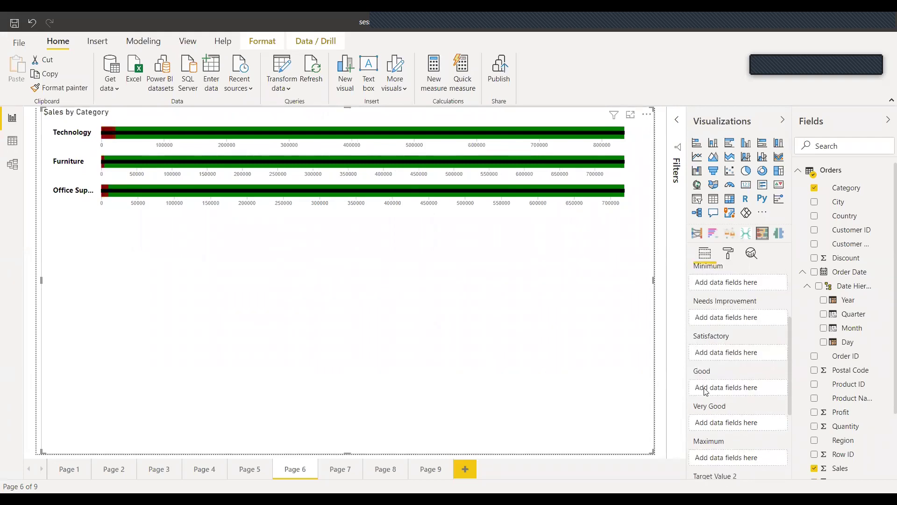
Check the formula of the Sales Target measure, then assign Sales Target as the bullet chart's Target Value
scroll(711, 397, down, 3)
scroll(710, 400, up, 5)
scroll(709, 399, up, 1)
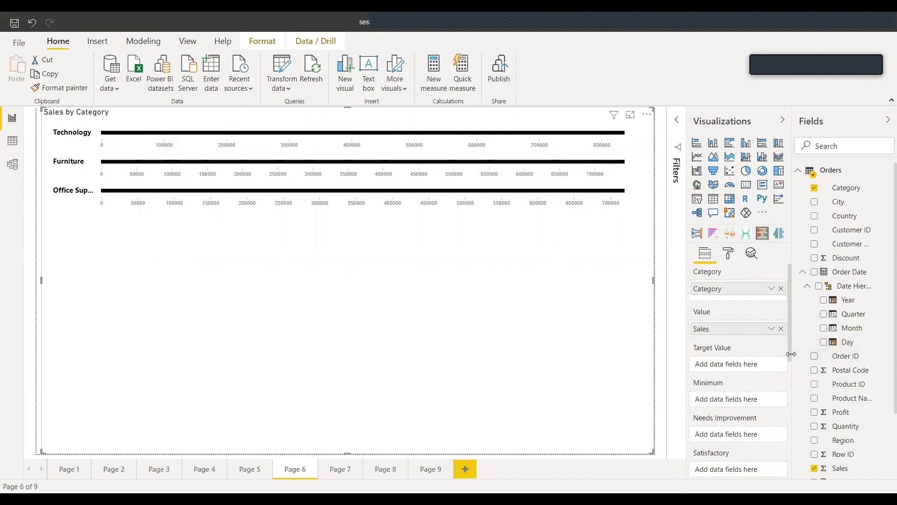
scroll(797, 359, down, 3)
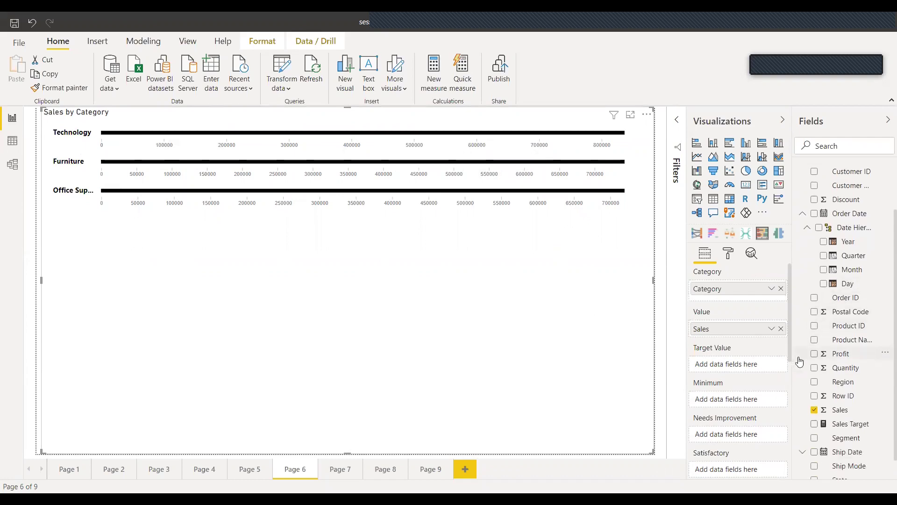
click(852, 424)
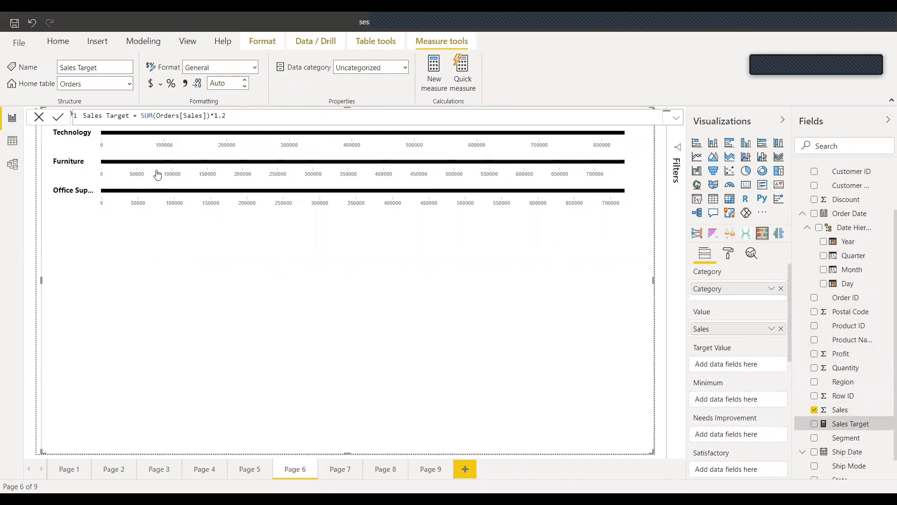
click(39, 117)
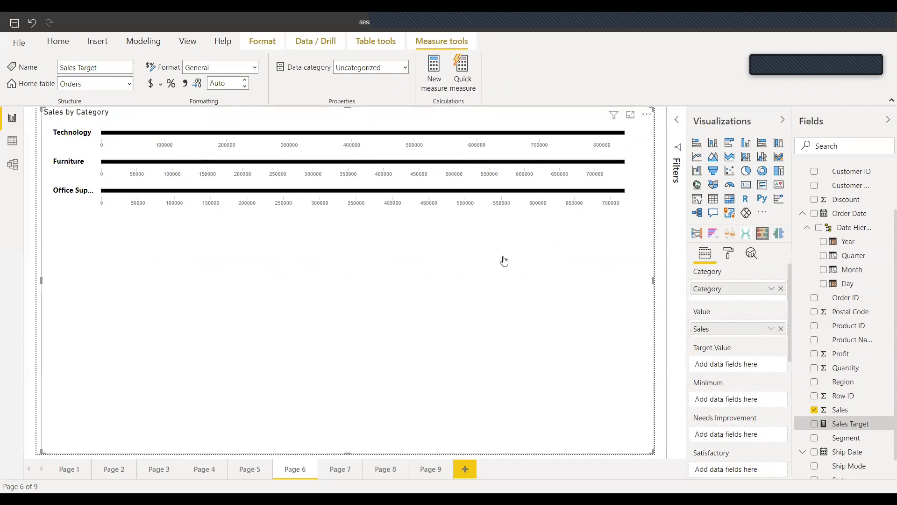
drag(848, 426, 744, 364)
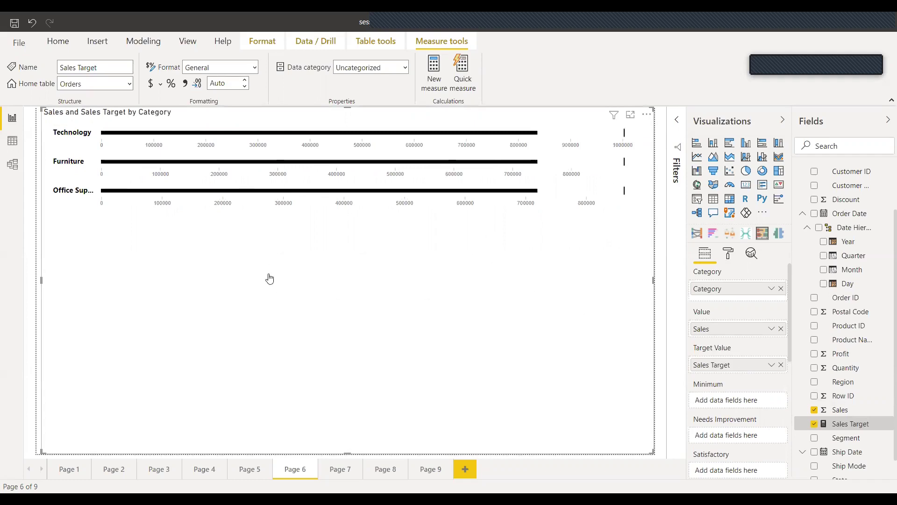
Add Sales to the bullet chart's Needs Improvement field and aggregate it as Minimum
scroll(729, 355, down, 3)
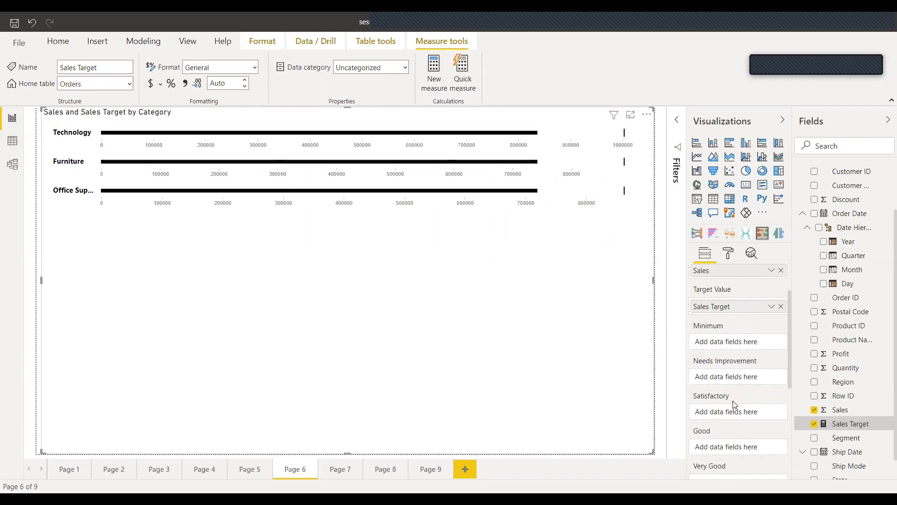
scroll(735, 405, down, 2)
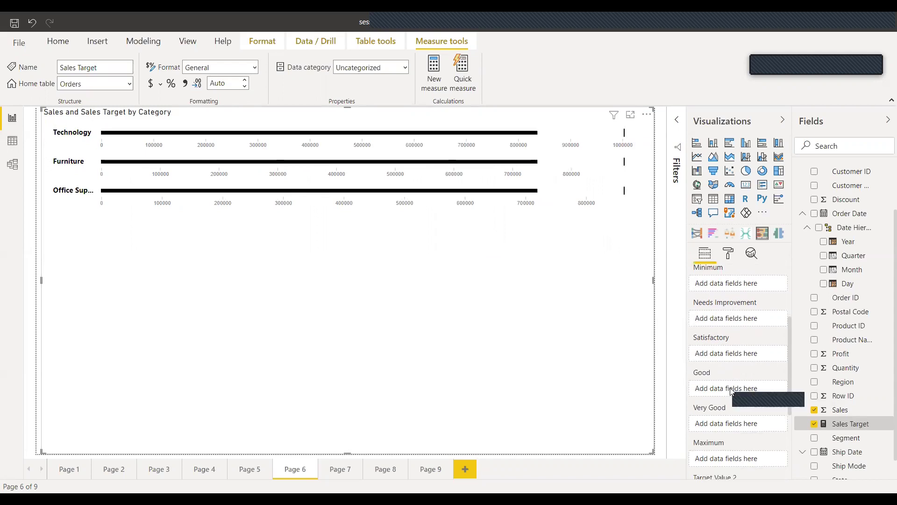
scroll(734, 424, down, 2)
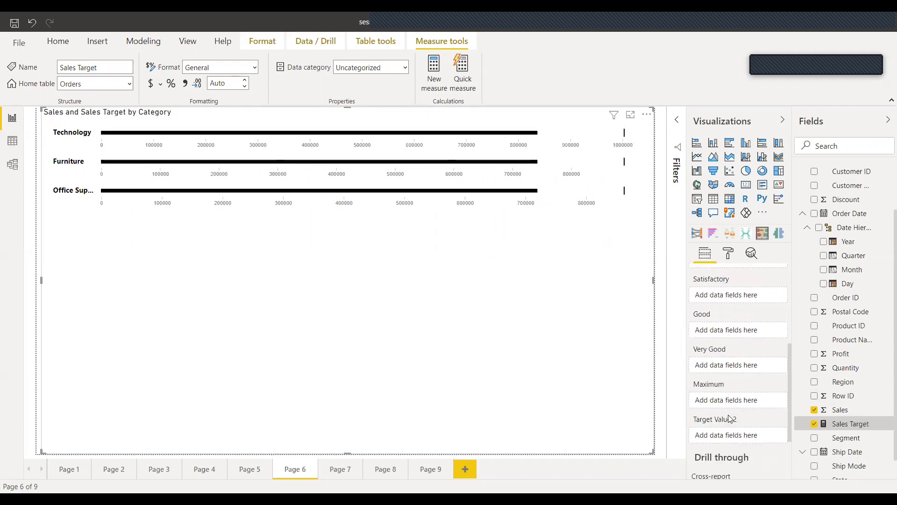
scroll(731, 397, up, 4)
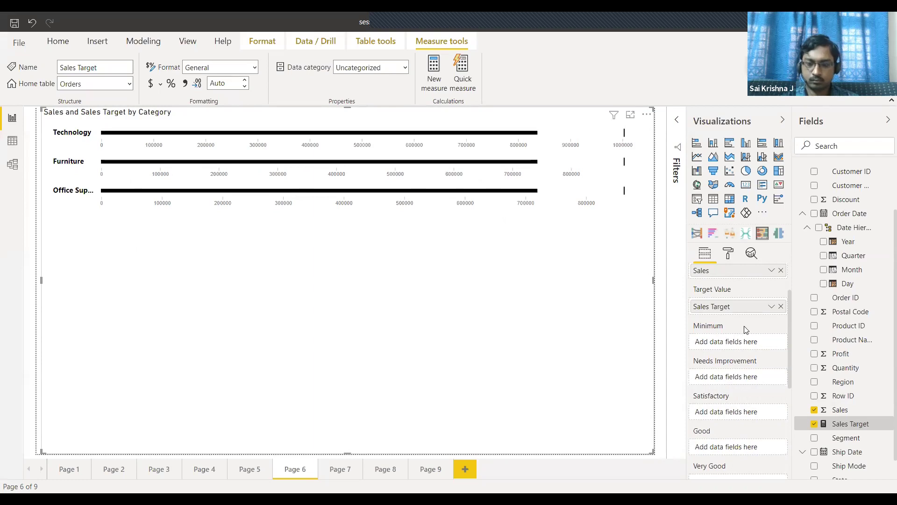
drag(847, 415, 738, 378)
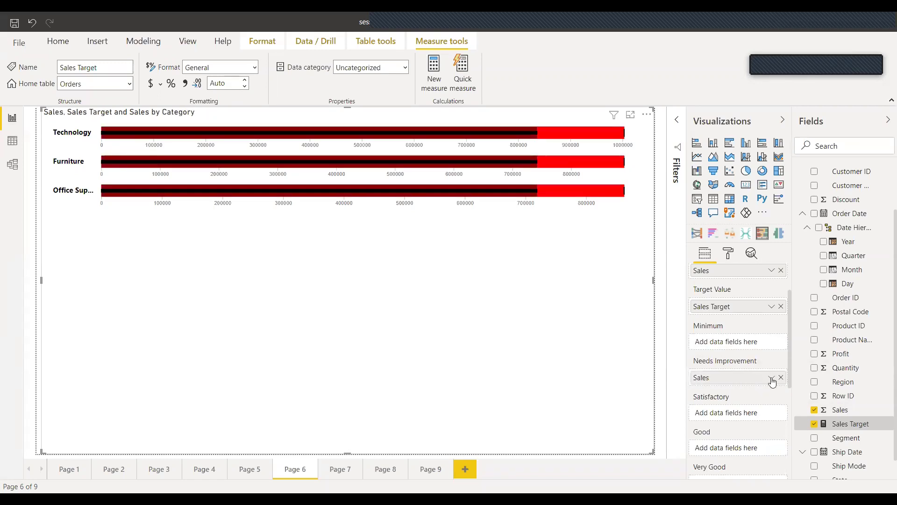
click(772, 377)
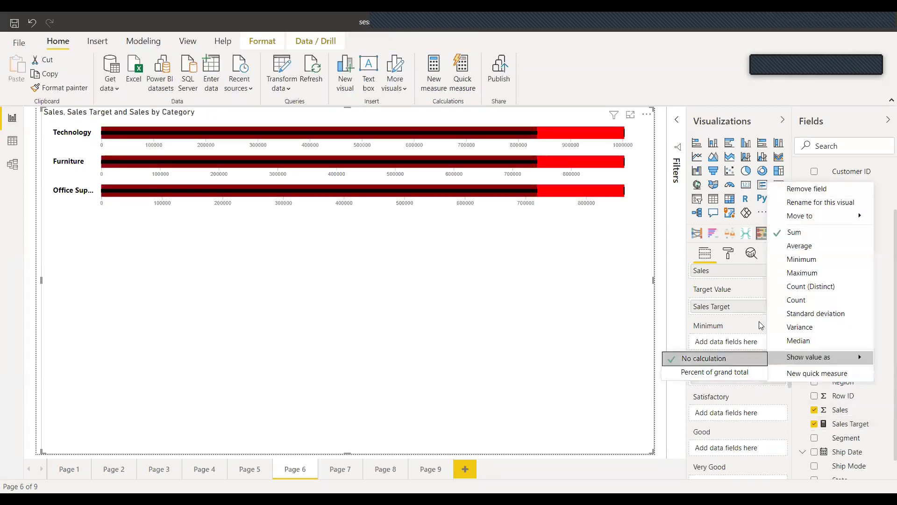
click(810, 261)
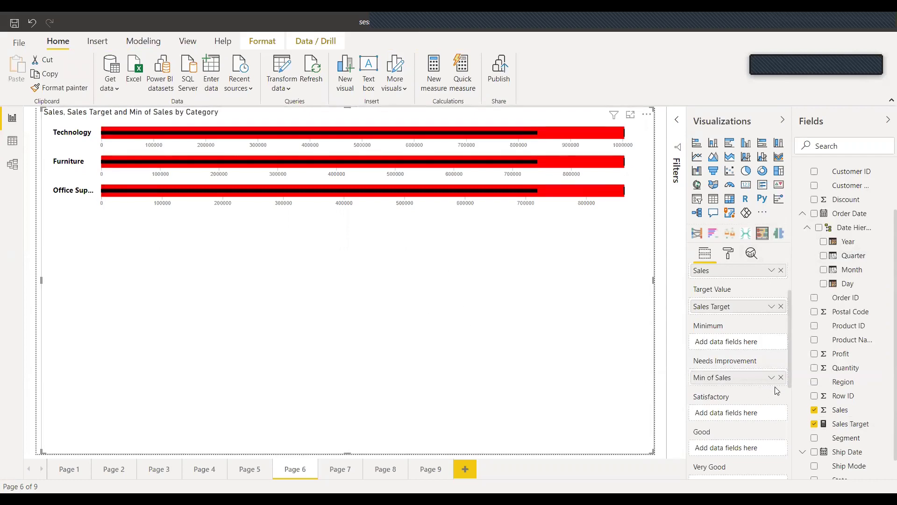
Add Sales to the bullet chart's Good field and aggregate it as Average
scroll(749, 410, down, 3)
drag(833, 410, 733, 393)
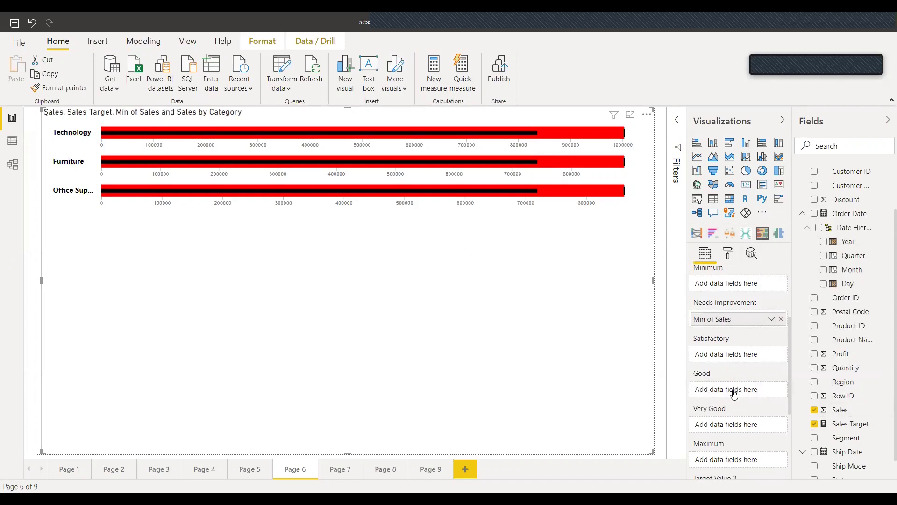
click(772, 392)
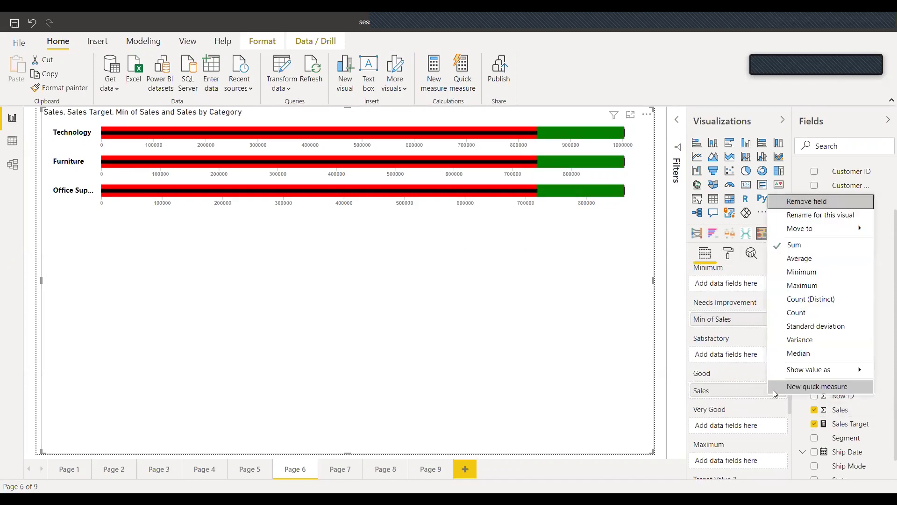
click(800, 259)
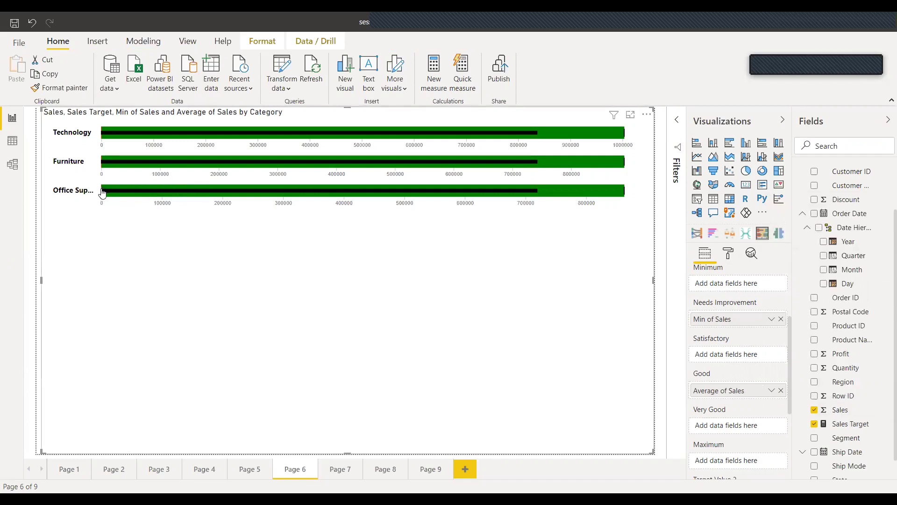
Add Sales to the bullet chart's Maximum field and aggregate it as Maximum
mouse_move(100, 195)
scroll(775, 360, down, 1)
scroll(773, 360, down, 1)
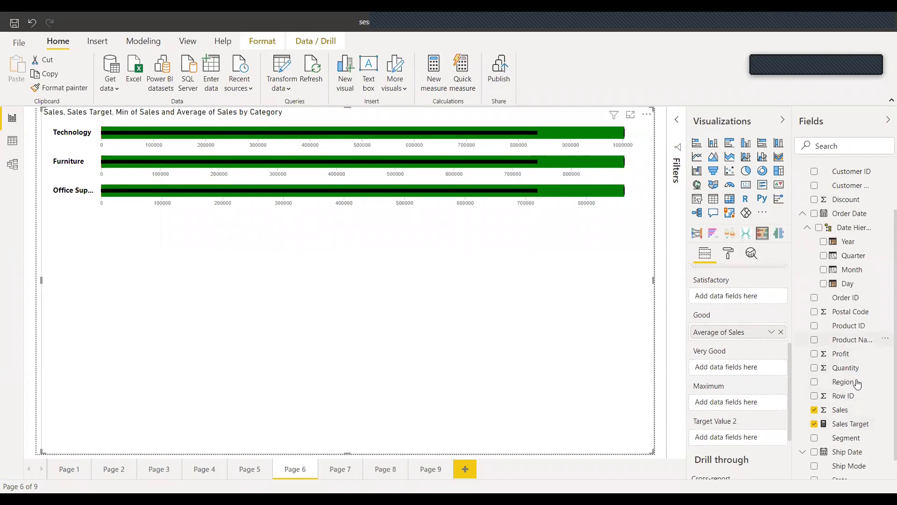
drag(844, 410, 742, 407)
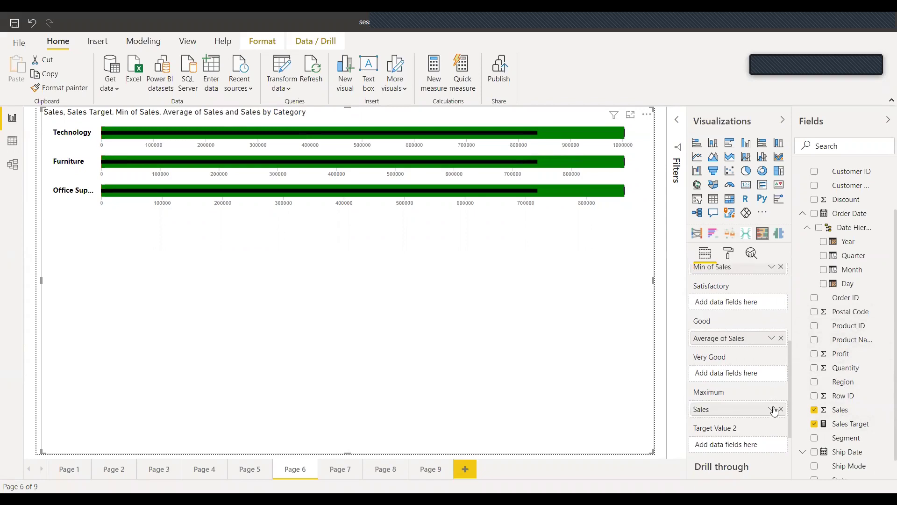
click(771, 409)
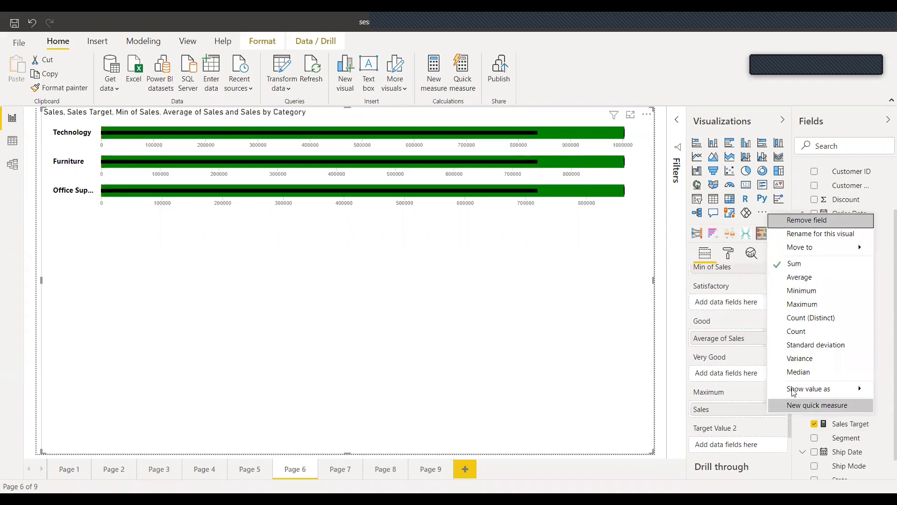
click(805, 303)
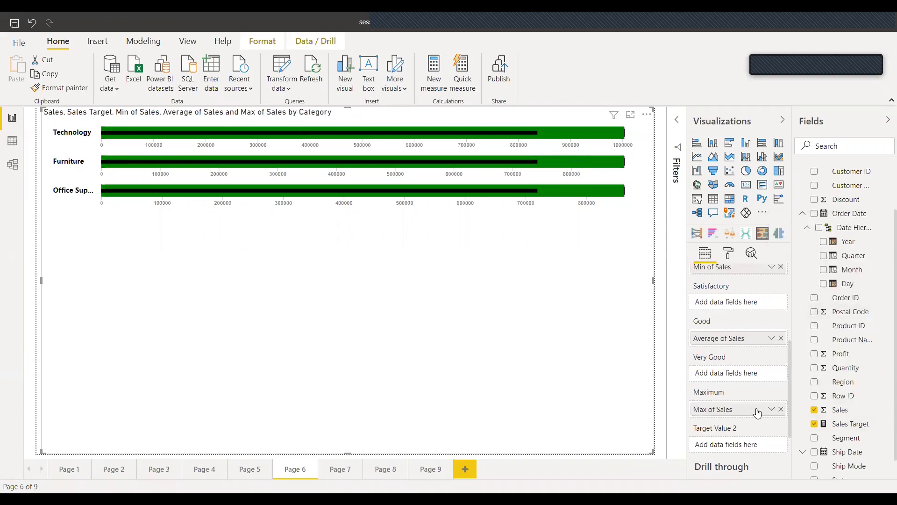
Move Max of Sales from the Maximum field to Very Good, keeping its aggregation set to Maximum
drag(751, 411, 735, 374)
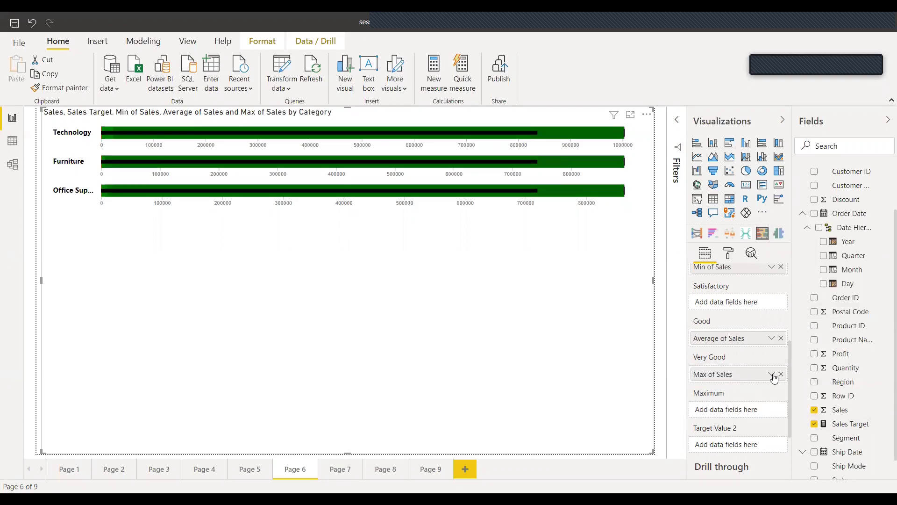
click(772, 374)
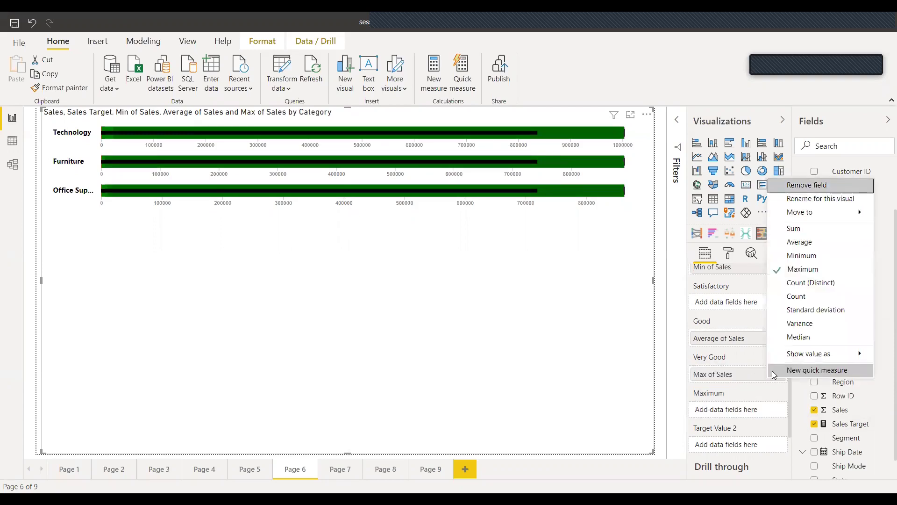
click(808, 270)
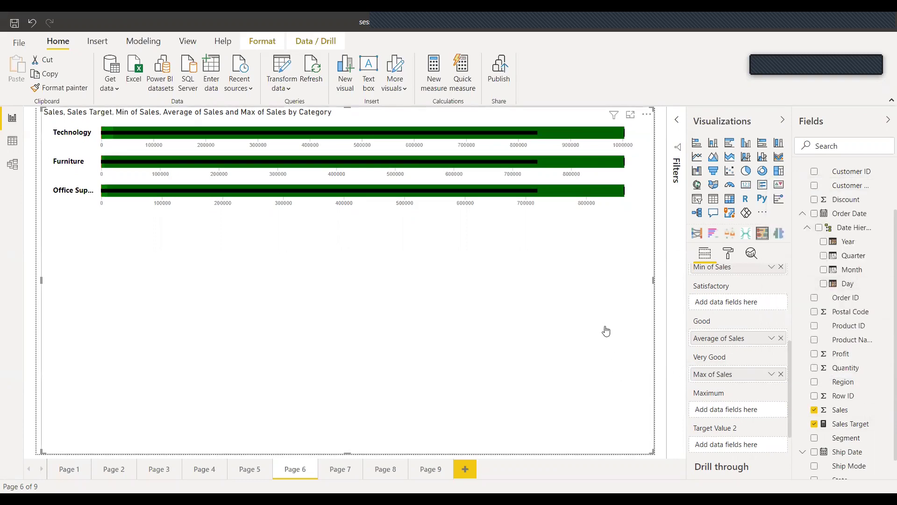
Move Average of Sales from the bullet chart's Good field to its Satisfactory field
drag(719, 342, 715, 308)
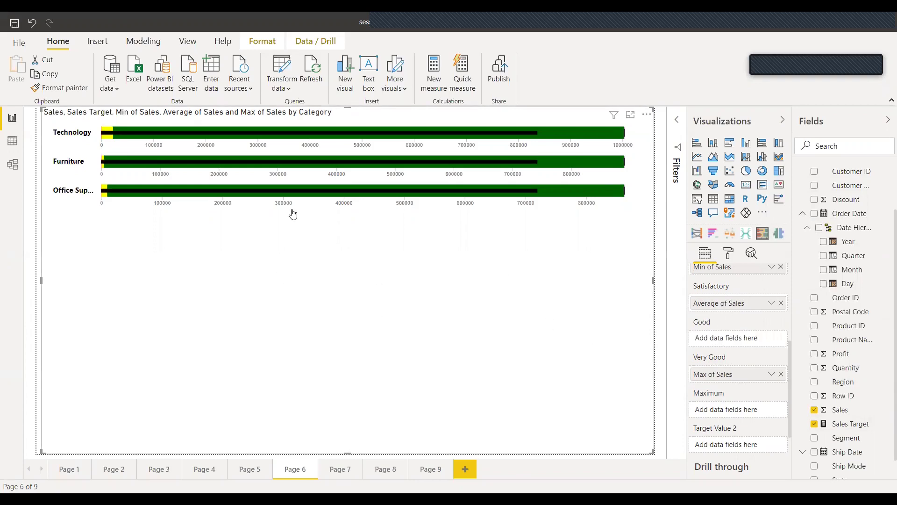
mouse_move(103, 134)
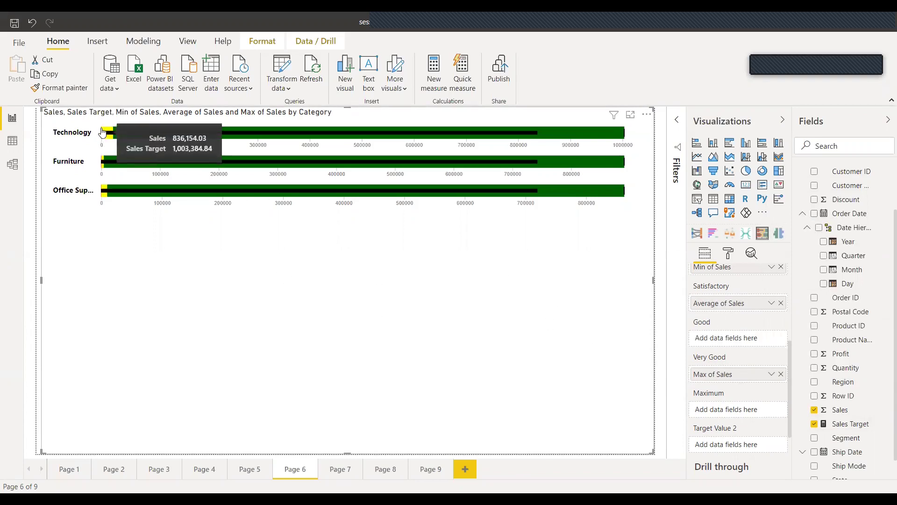
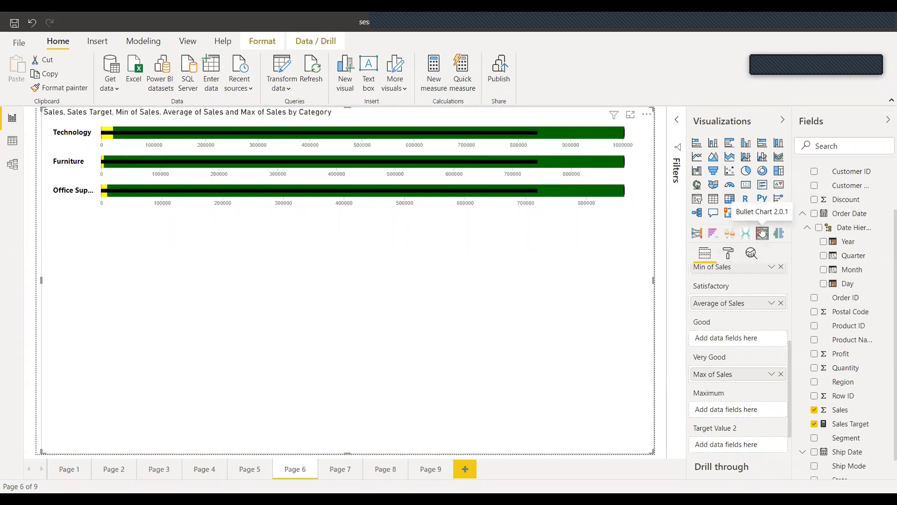
View the Bullet Chart's details page in the AppSource visuals gallery without adding it again
click(762, 212)
key(Escape)
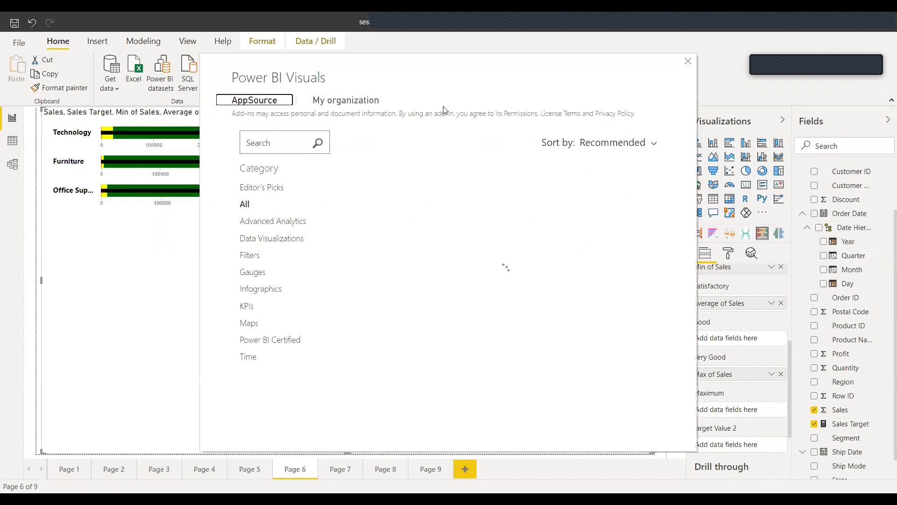
click(475, 186)
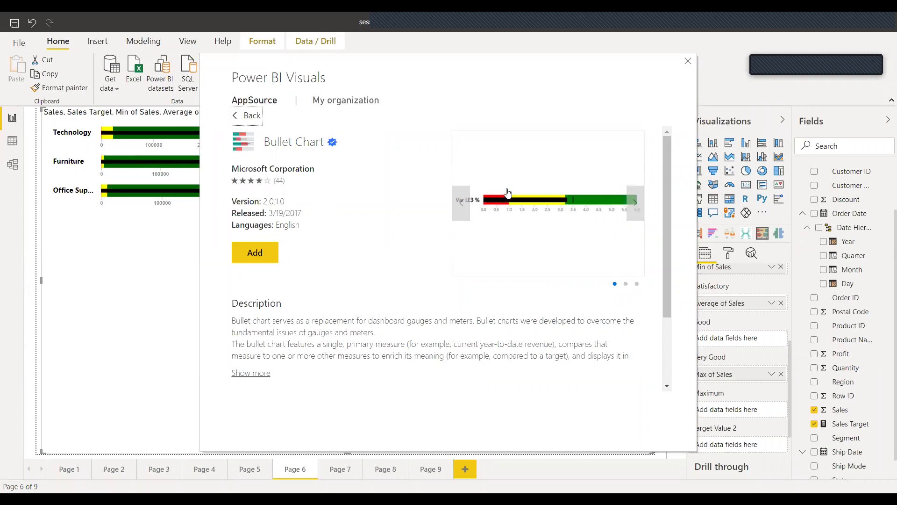
click(688, 62)
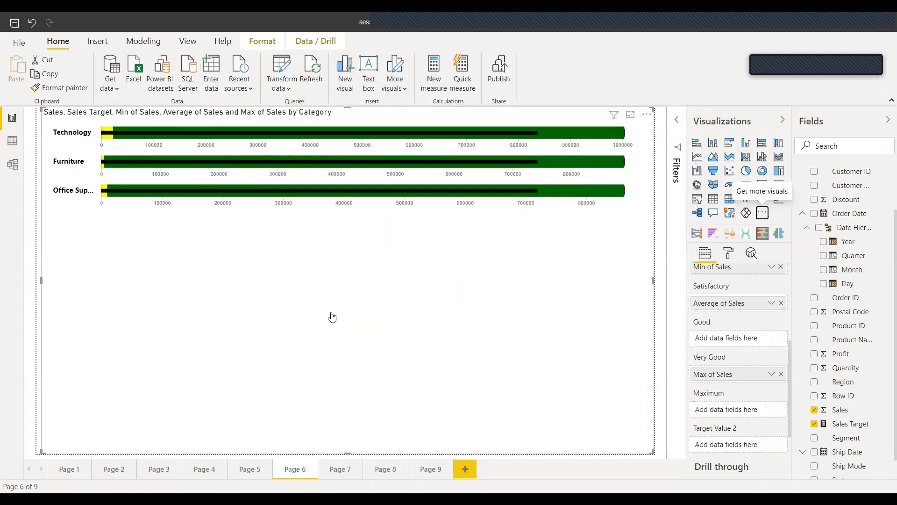
View the Sankey diagrams on Page 7 and Page 1, then return to Page 6 and select the bullet chart
click(322, 474)
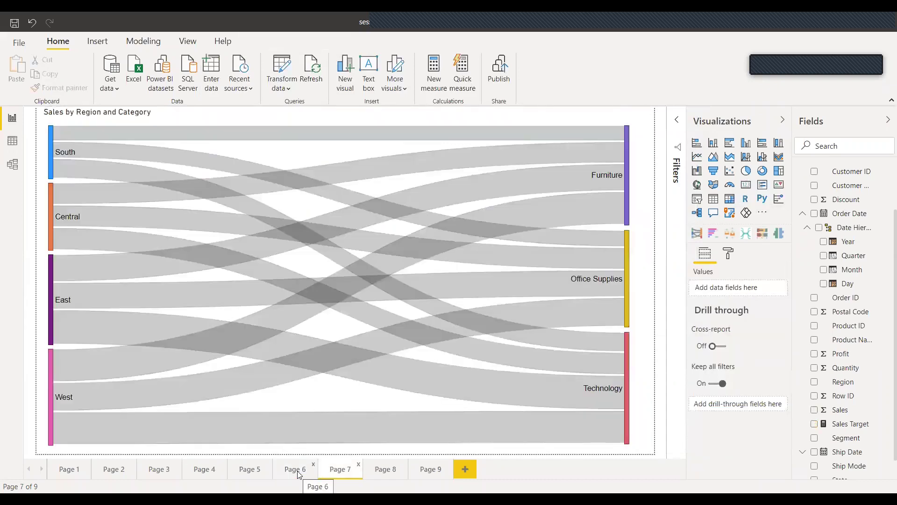
click(298, 470)
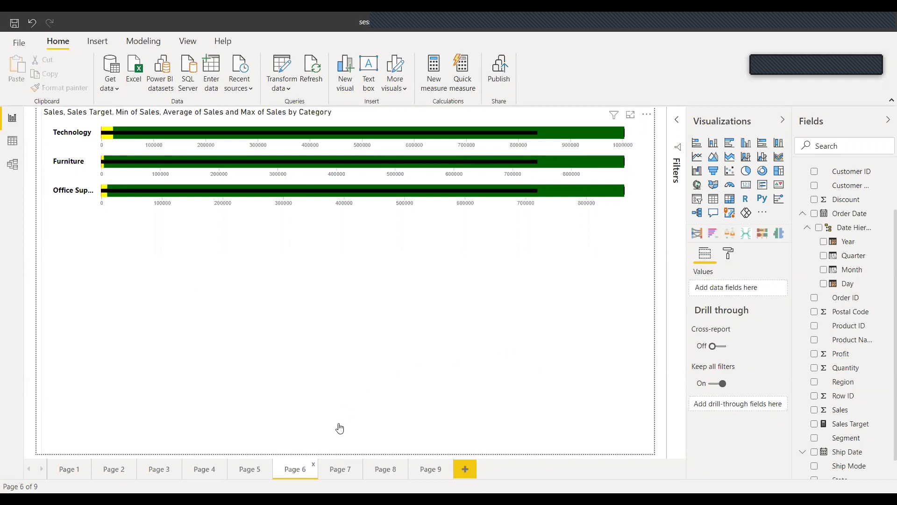
click(71, 471)
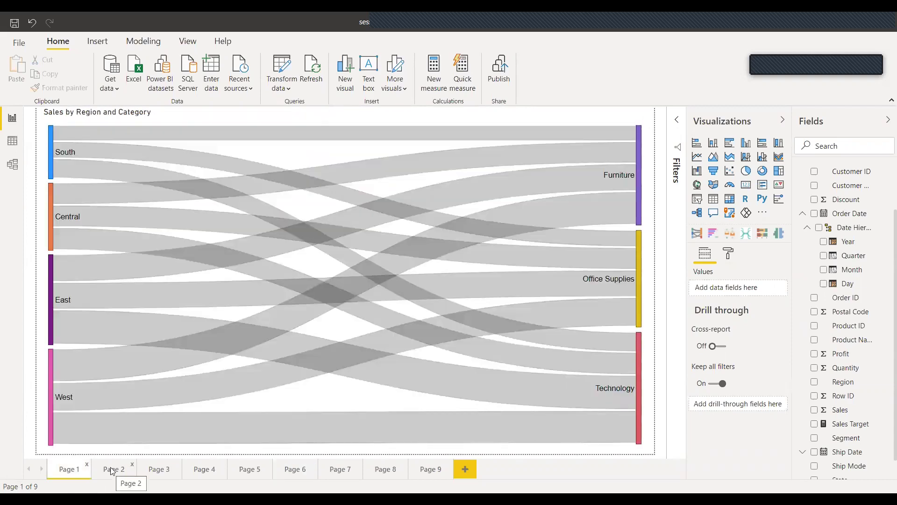
click(300, 470)
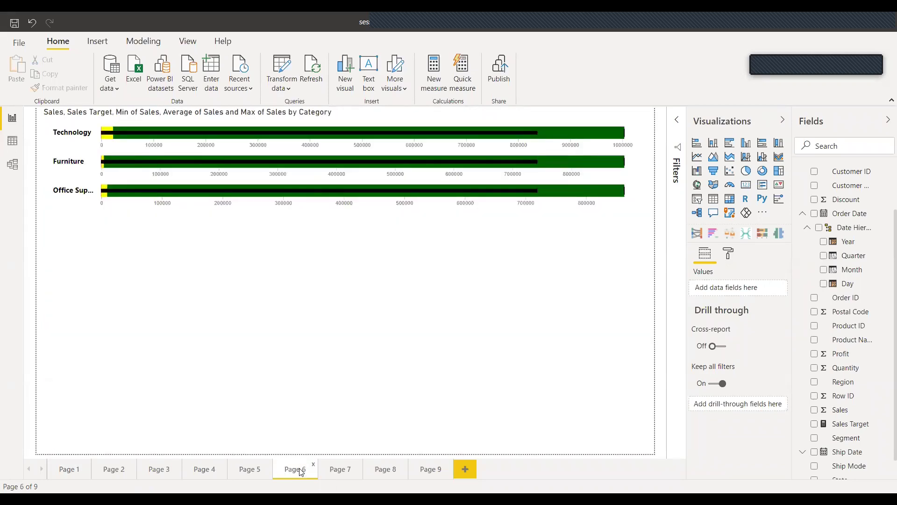
click(405, 340)
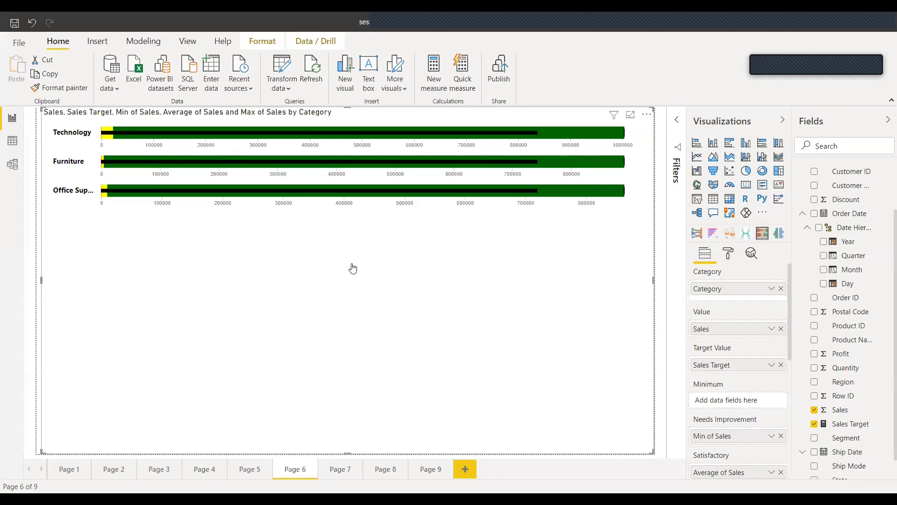
Review the finished custom visuals on Page 5, Page 4, Page 3 and Page 2 in turn
click(243, 467)
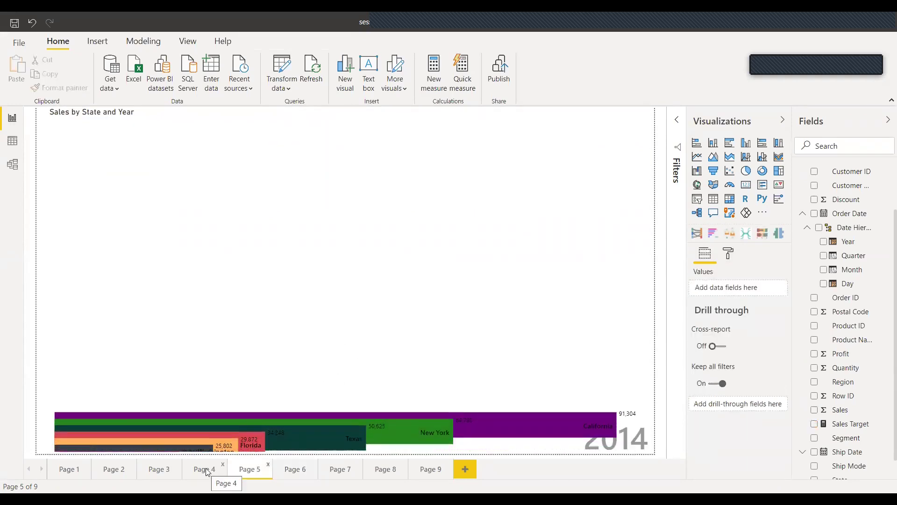
click(206, 471)
click(161, 471)
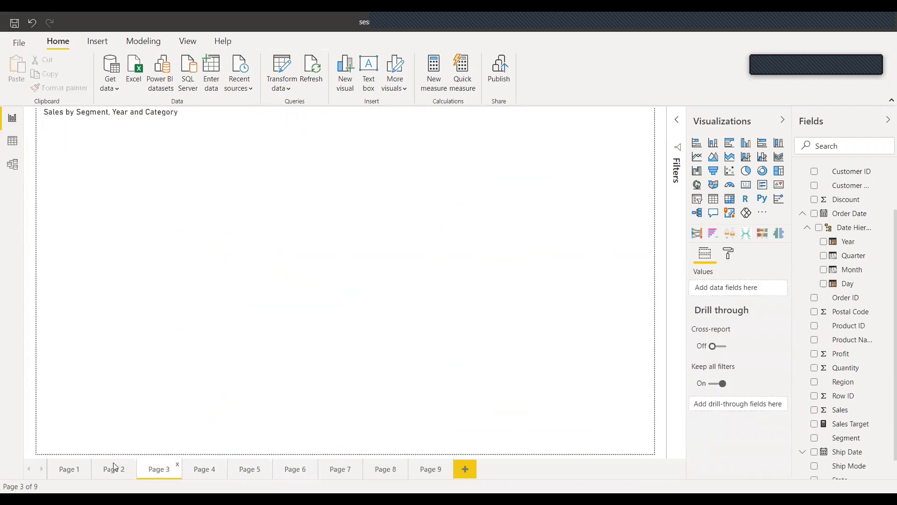
click(114, 467)
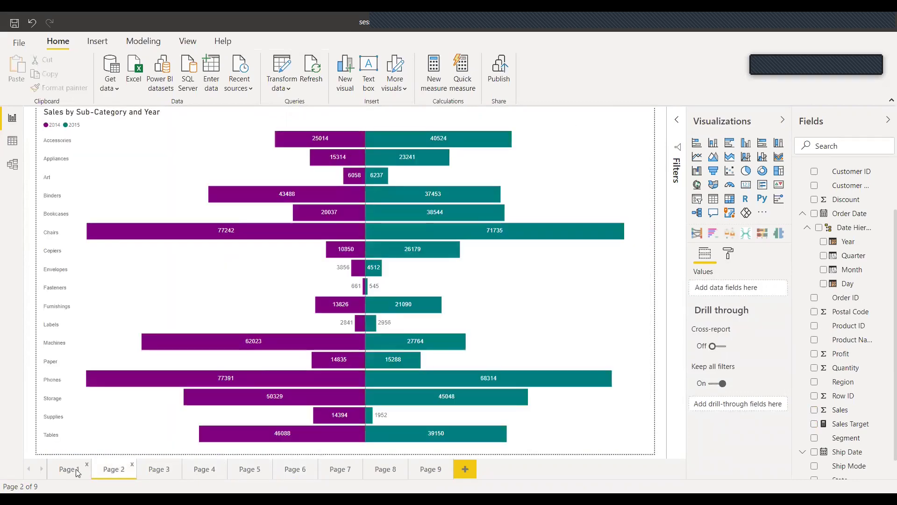